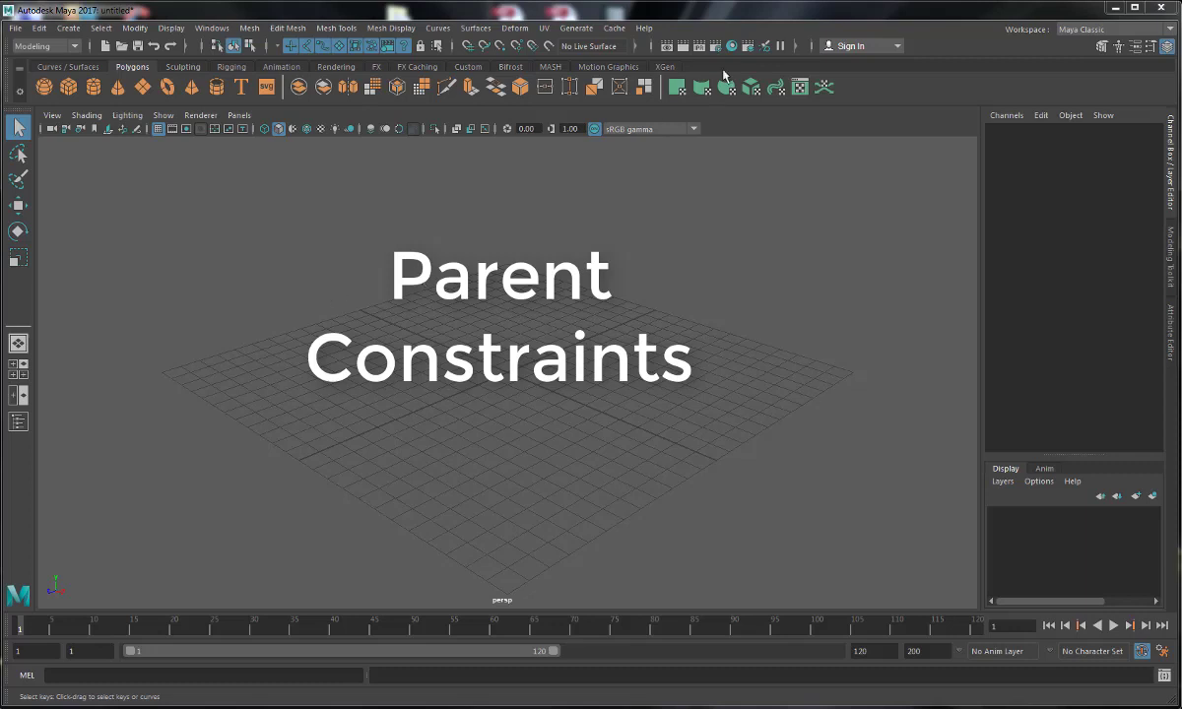
Step: Create a polygon sphere and move it to the left side of the grid
click(308, 248)
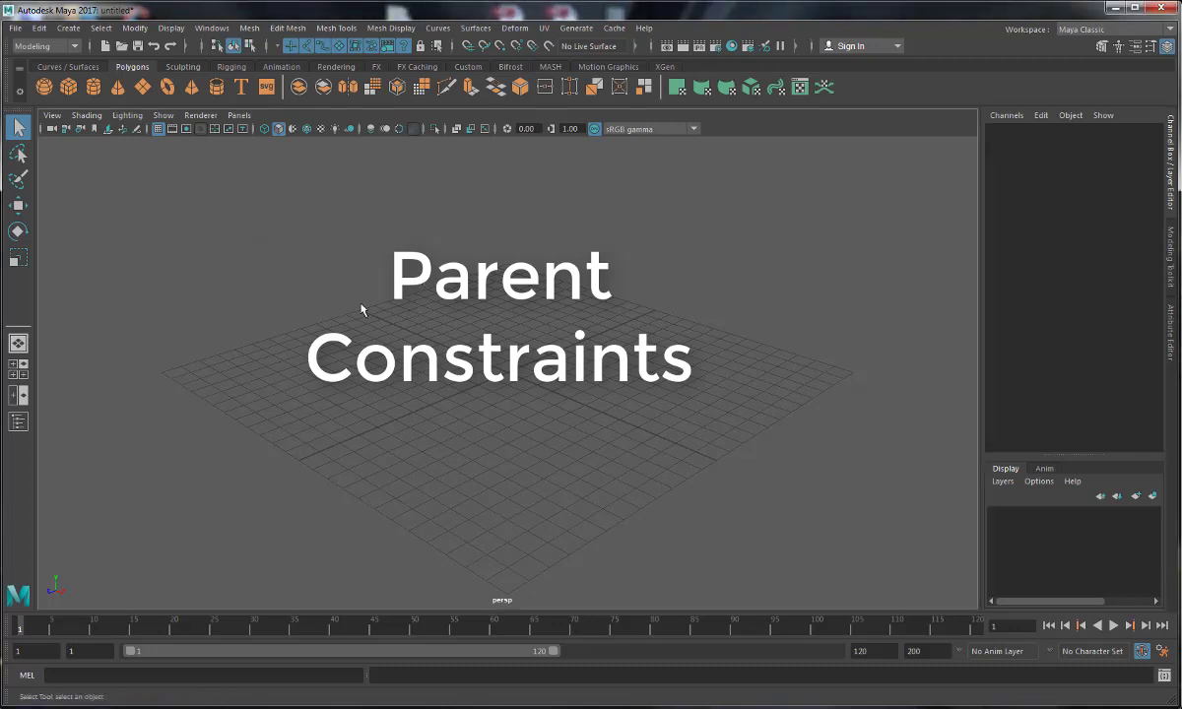
click(66, 30)
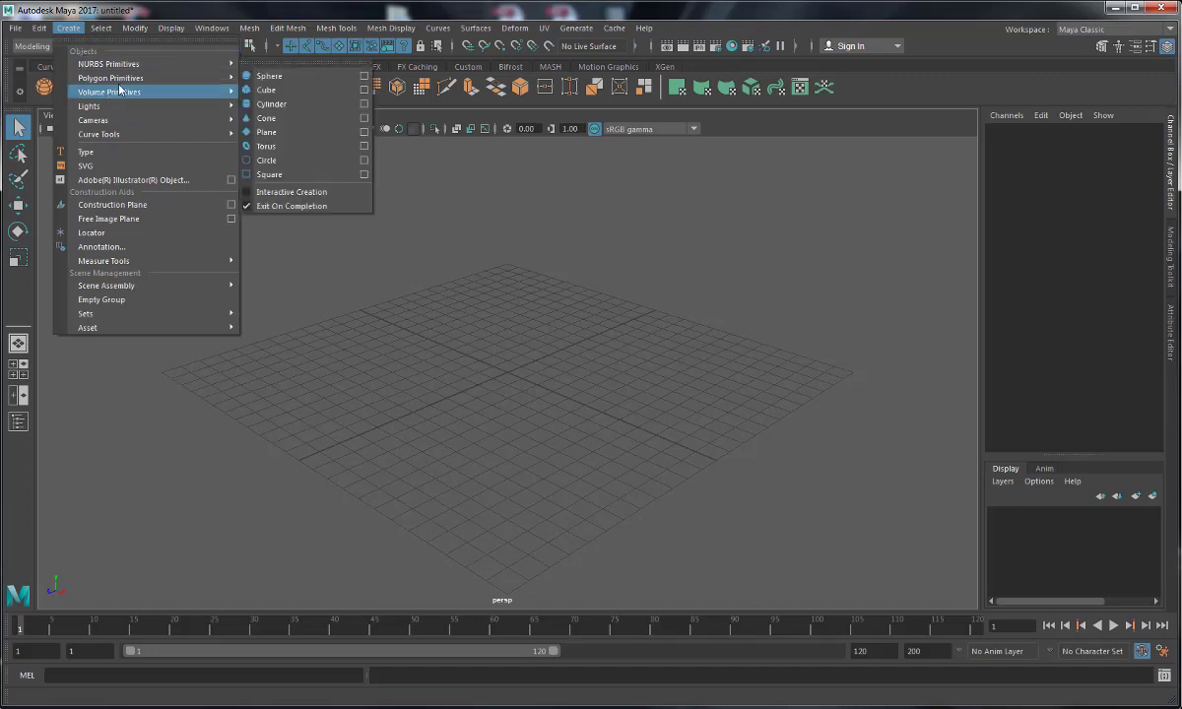
mouse_move(127, 83)
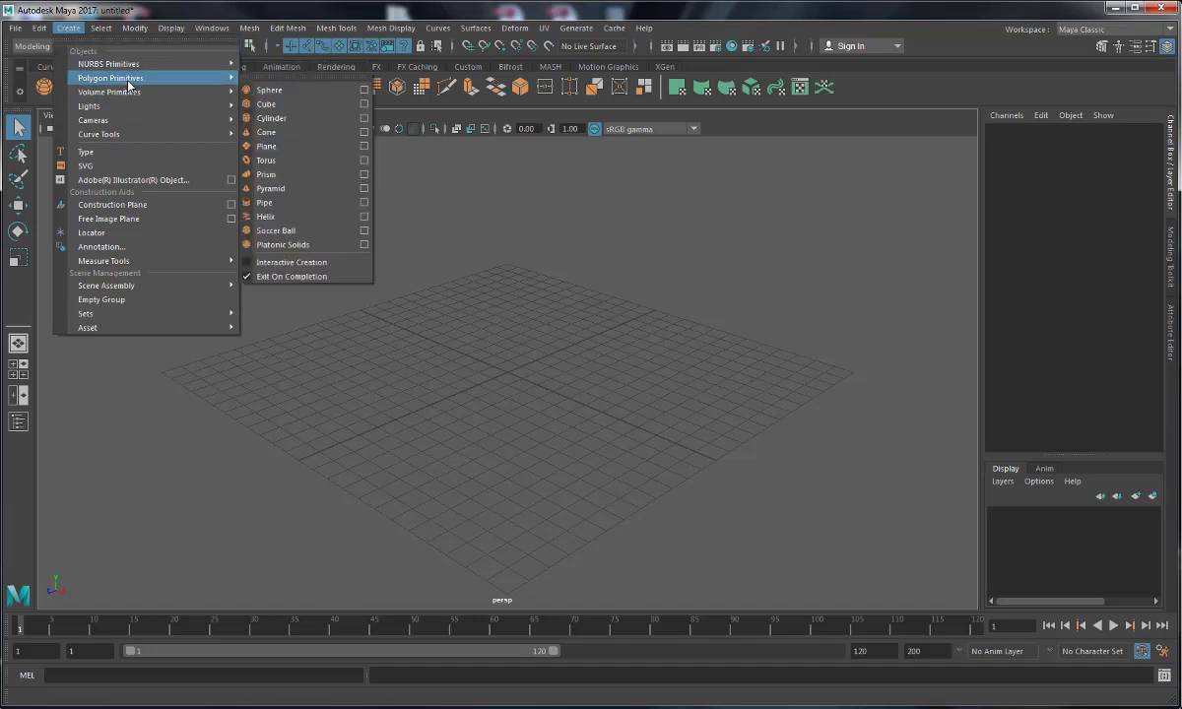
click(270, 91)
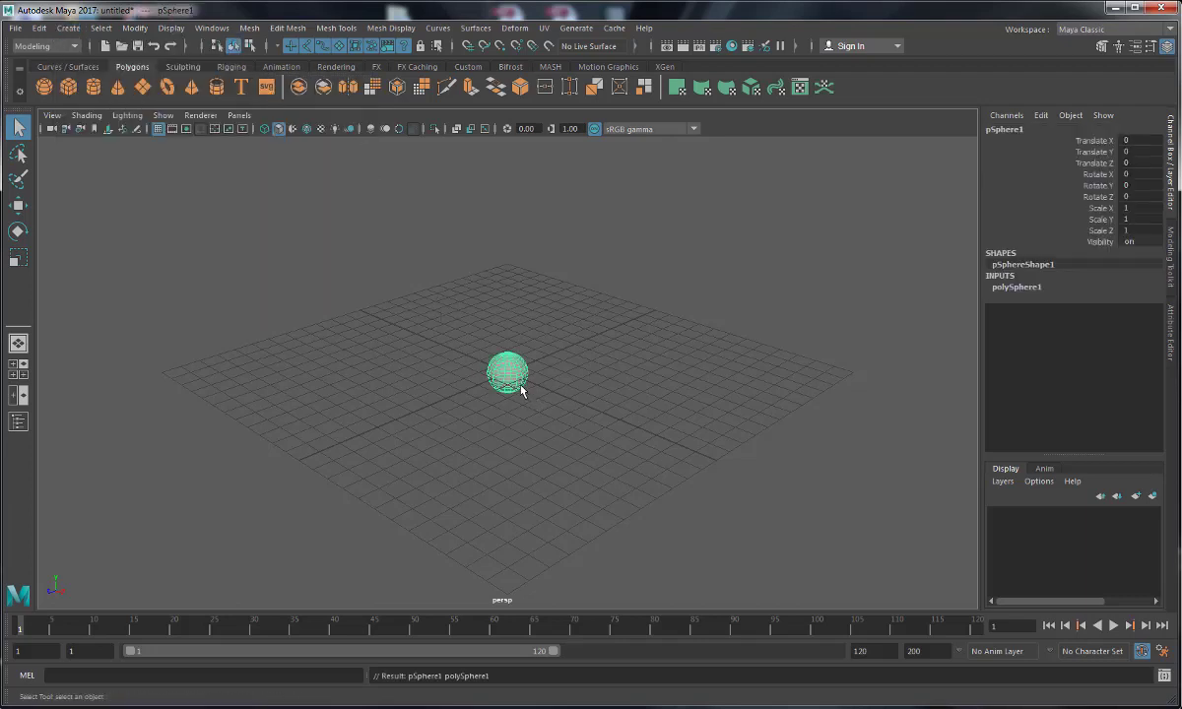
key(w)
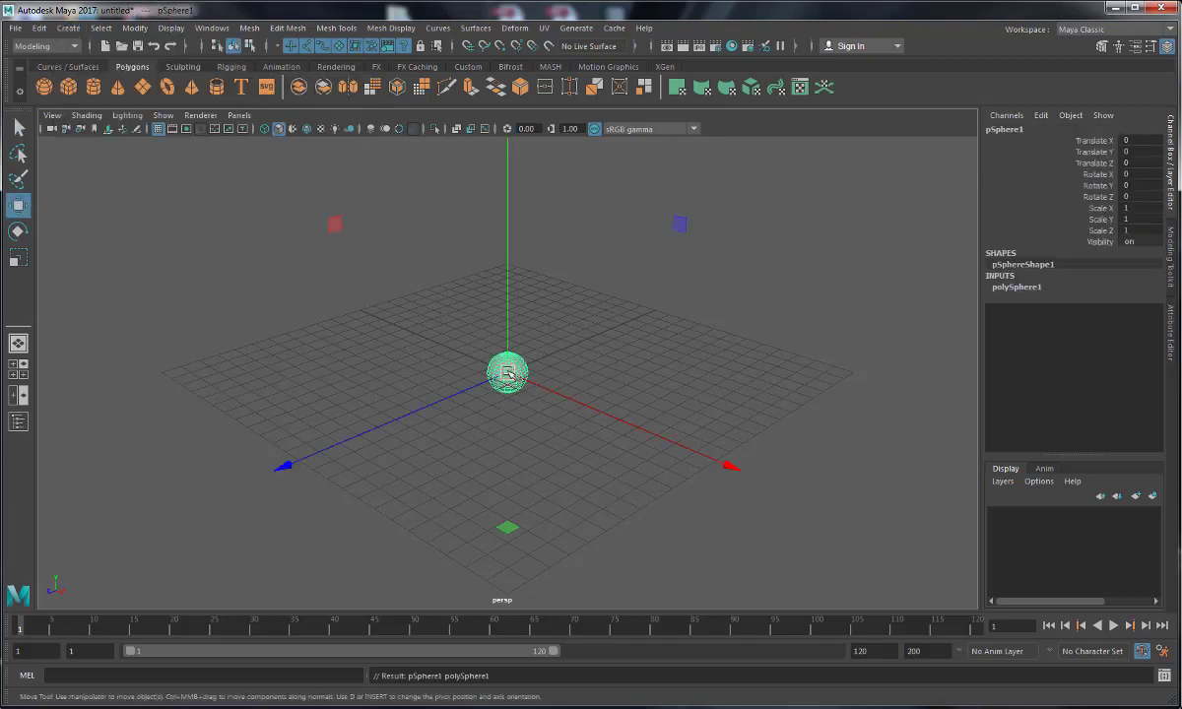
drag(500, 369, 320, 328)
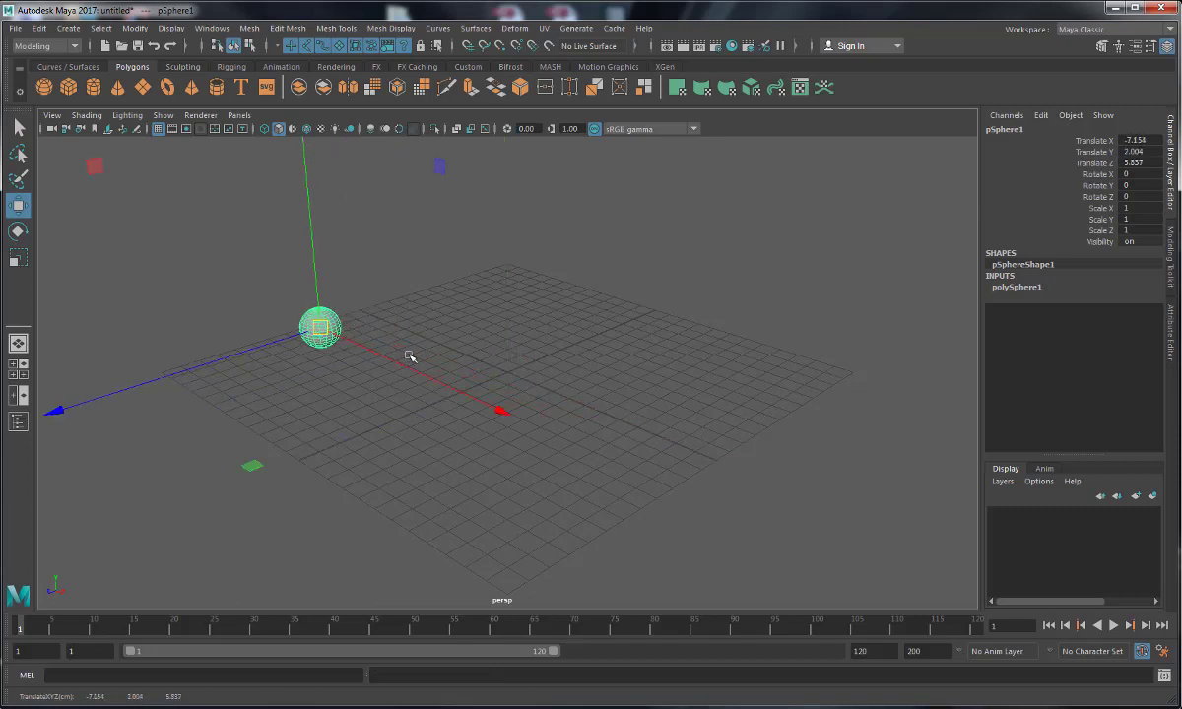
key(minus)
key(minus)
Step: Add a polygon cube at the origin and a polygon pyramid moved off to the right
click(68, 27)
mouse_move(98, 78)
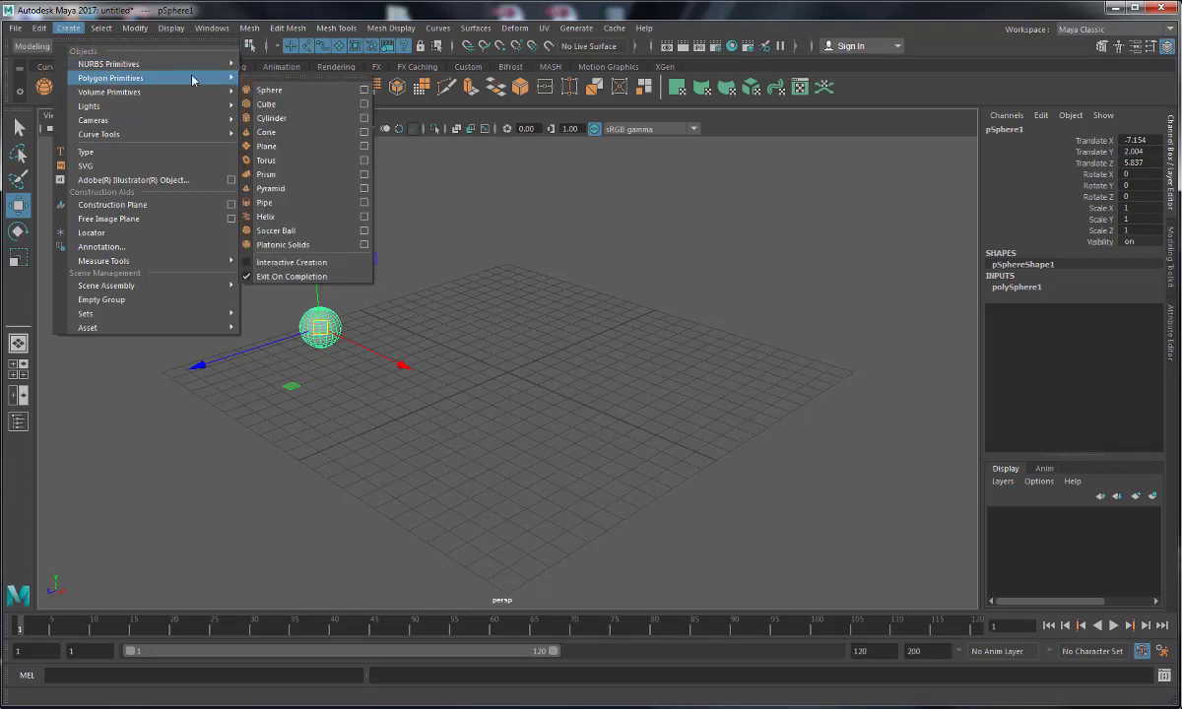
click(261, 98)
click(68, 28)
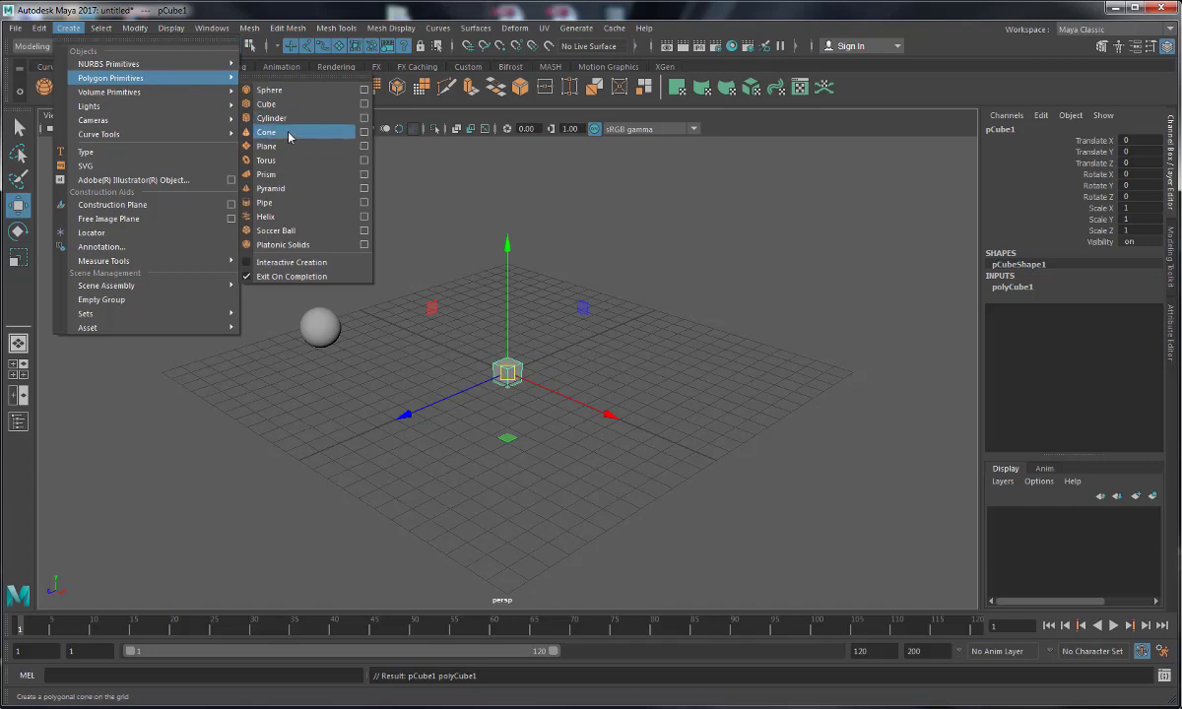
click(291, 188)
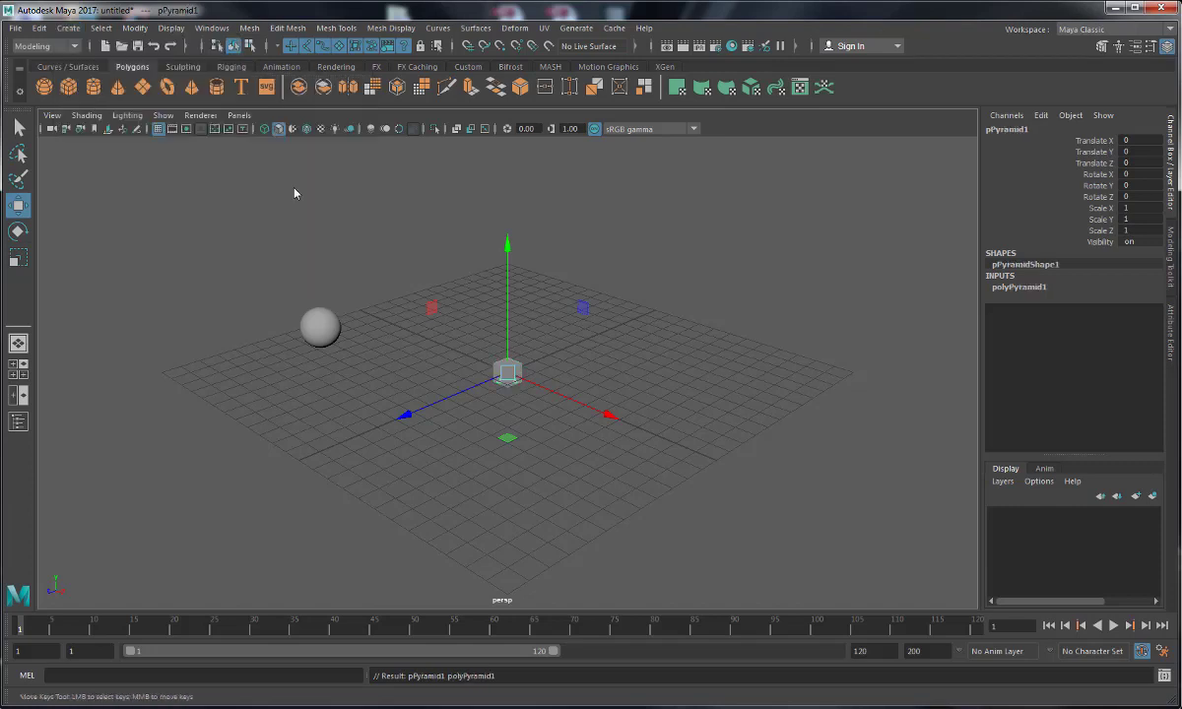
drag(509, 373, 726, 310)
Step: Scale the pyramid up to 4.288 and raise the cube above the grid
key(r)
key(w)
click(507, 375)
drag(506, 371, 522, 314)
Step: Reposition the cube to the left and the sphere to the grid centre
key(r)
key(w)
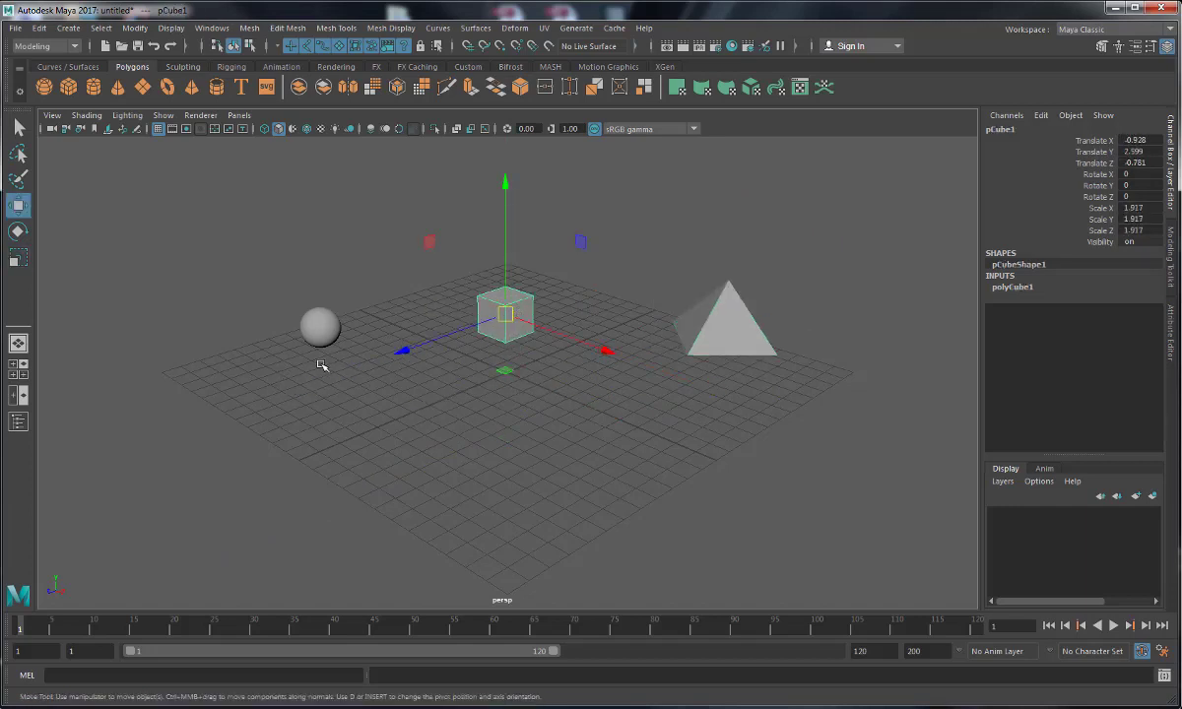
click(325, 328)
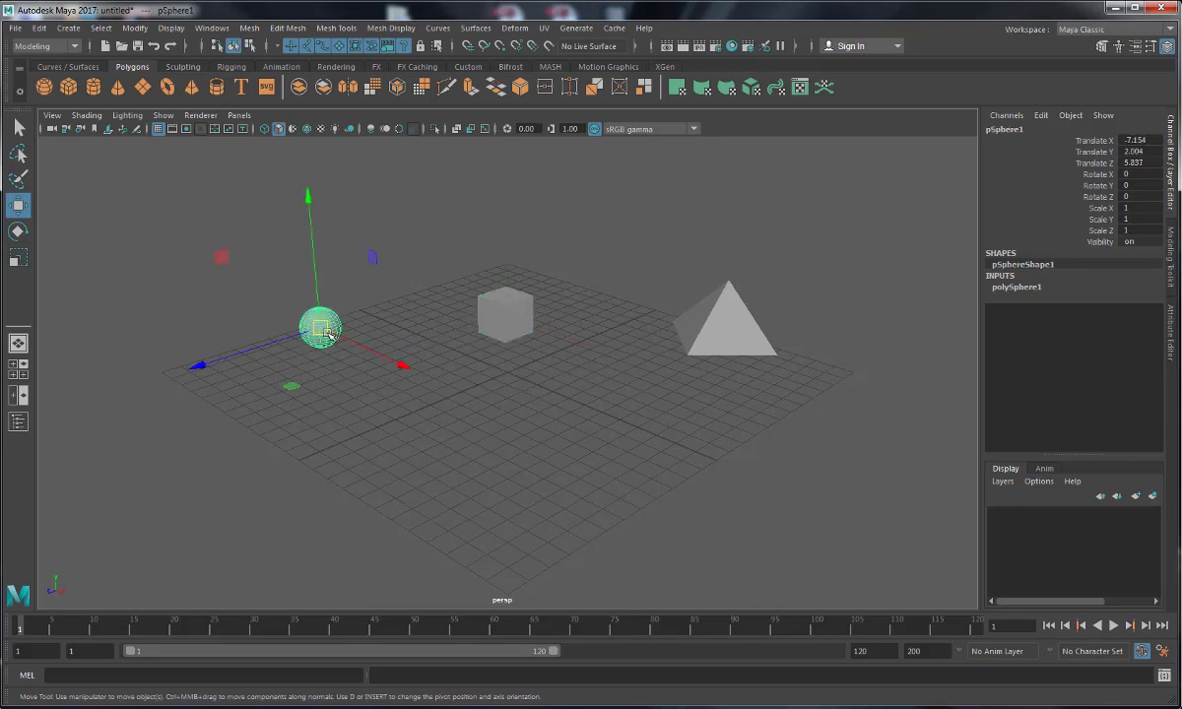
click(498, 312)
drag(497, 311, 230, 308)
click(320, 327)
drag(321, 327, 485, 305)
click(232, 304)
drag(233, 303, 338, 317)
click(482, 299)
drag(509, 322, 560, 341)
Step: Key the cube at frame 1, then key a new rotation at frame 81 and play it back
click(335, 317)
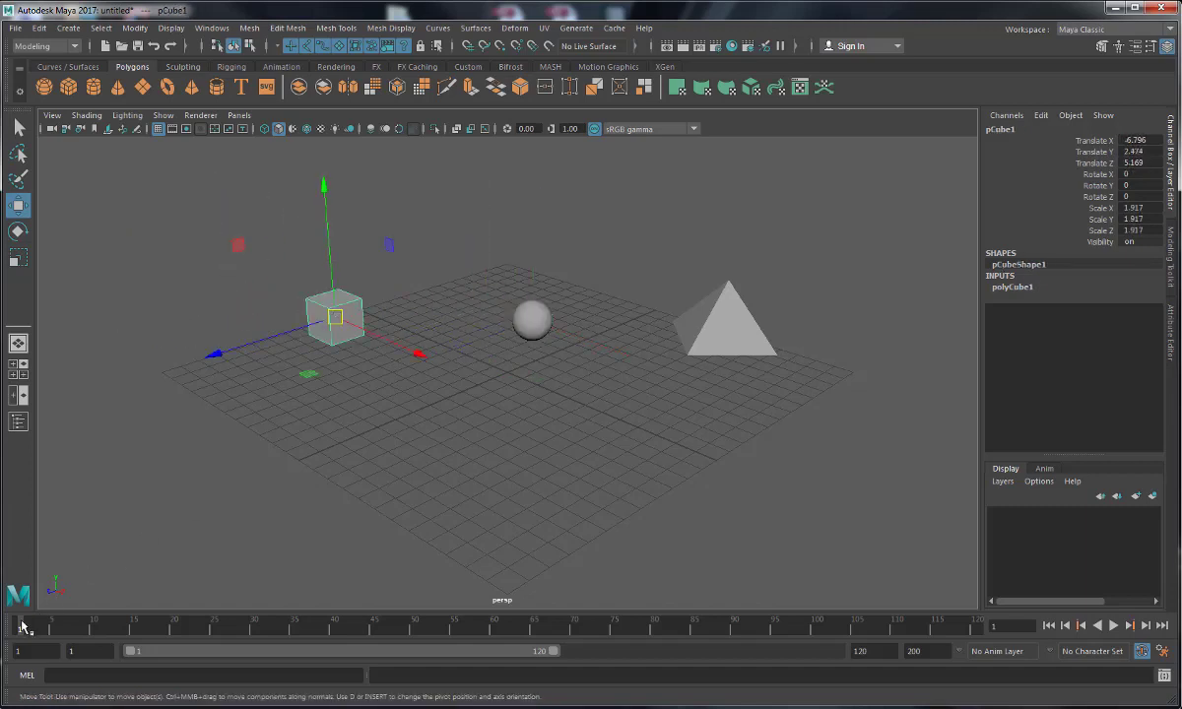
key(s)
key(alt+v)
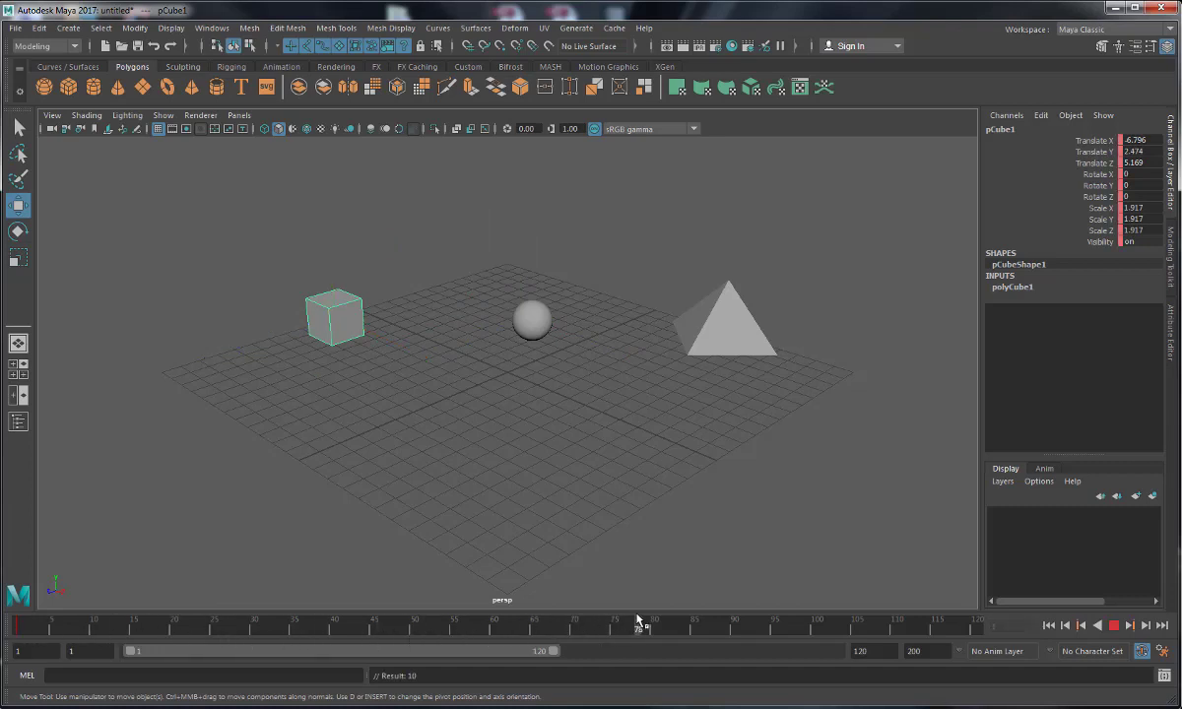
key(alt+v)
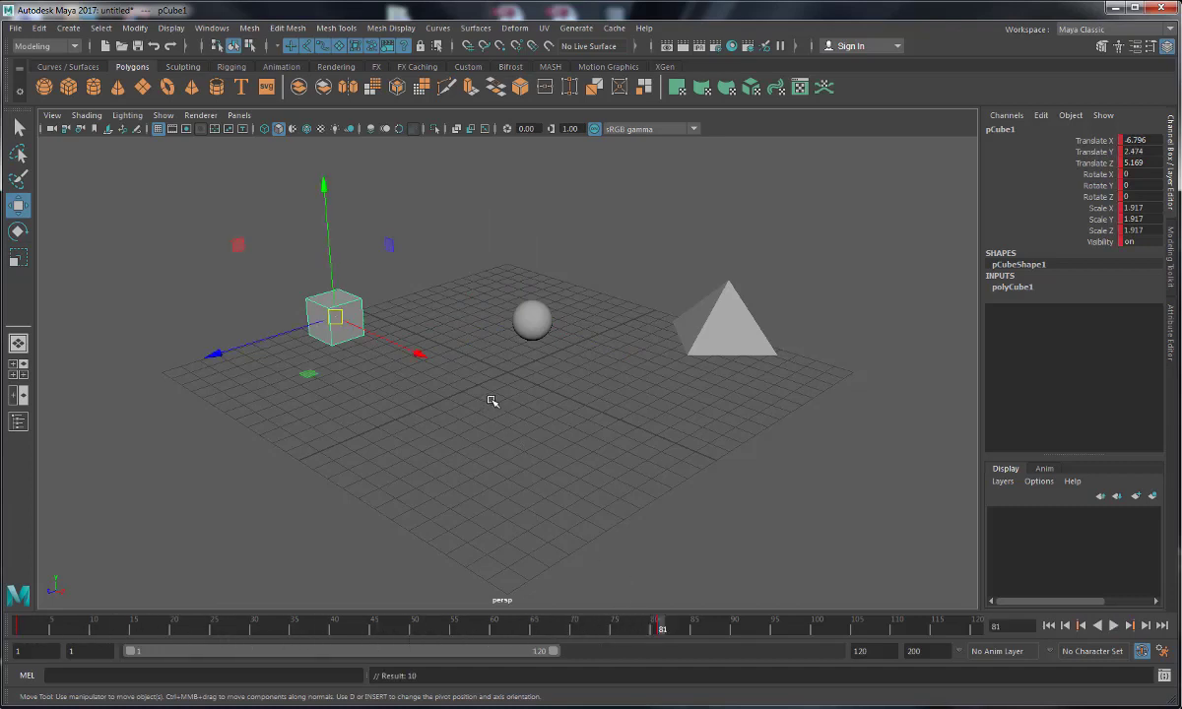
key(e)
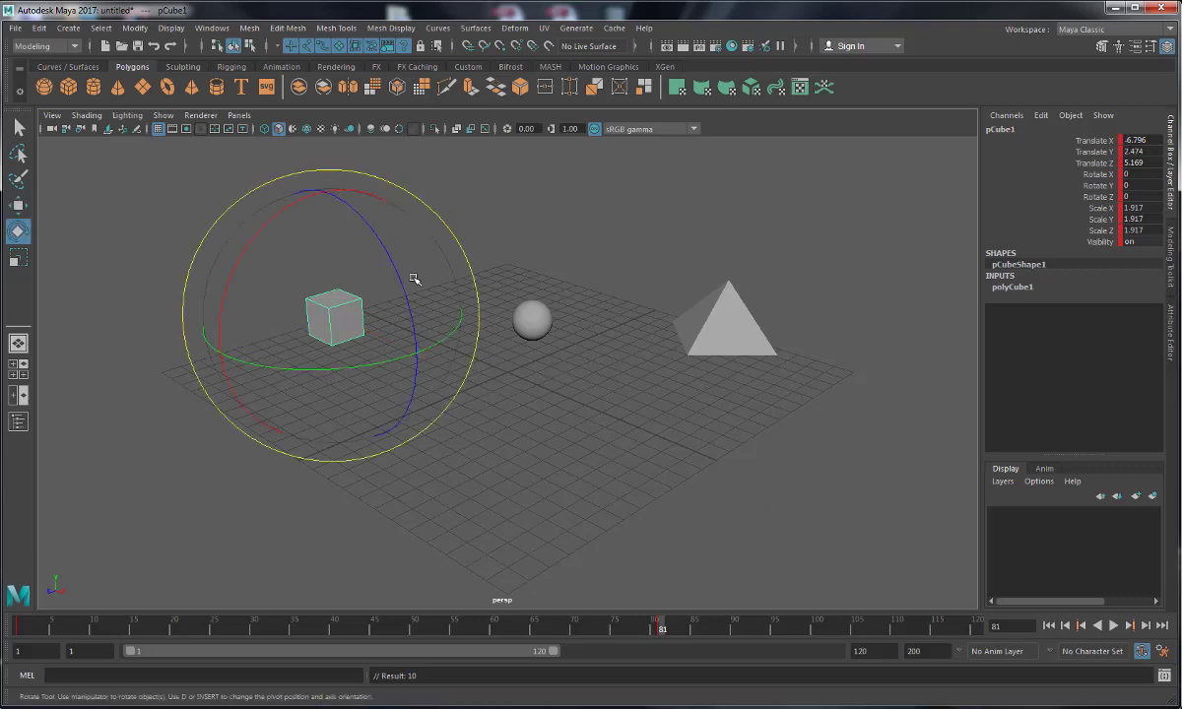
drag(467, 256, 795, 306)
key(alt+v)
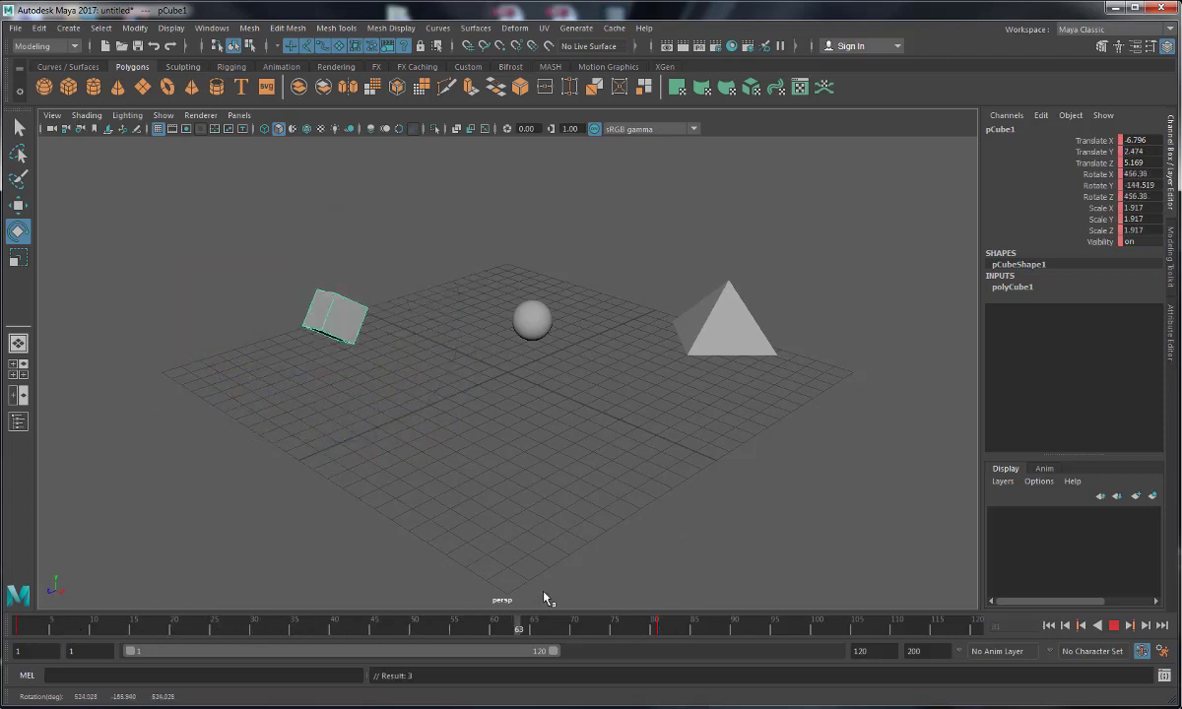
key(alt+v)
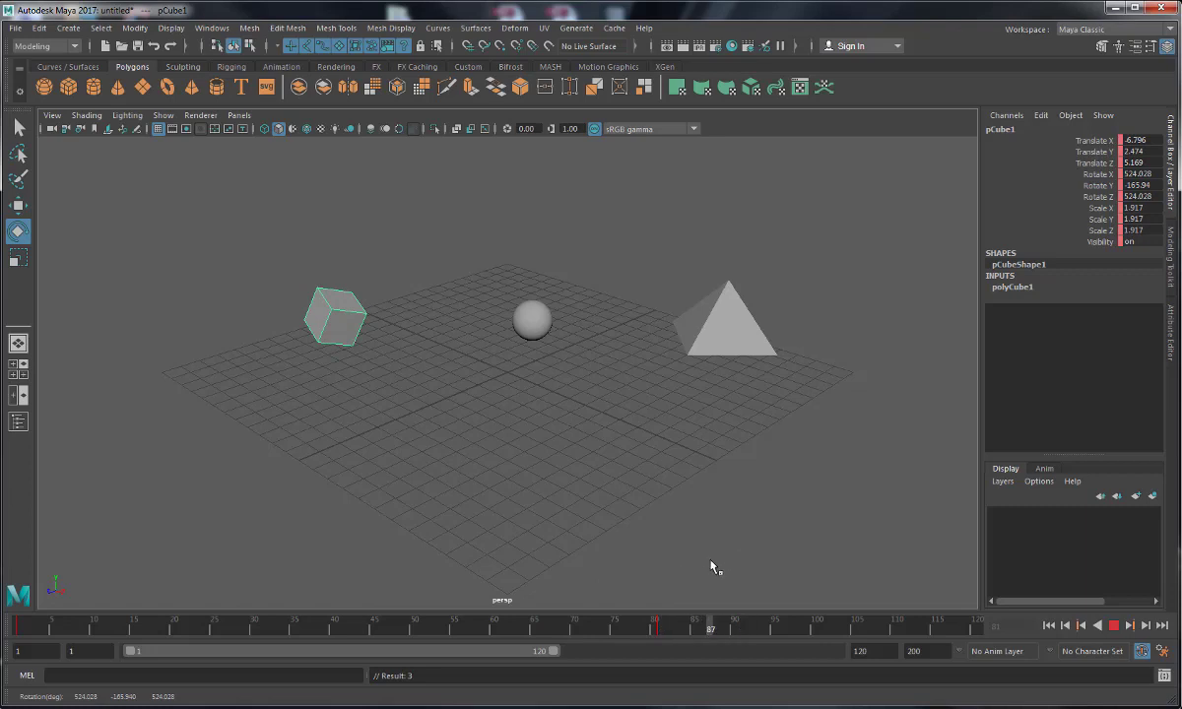
Step: Key the pyramid at frame 56, then lift, tilt and key it at frame 81
key(e)
click(699, 315)
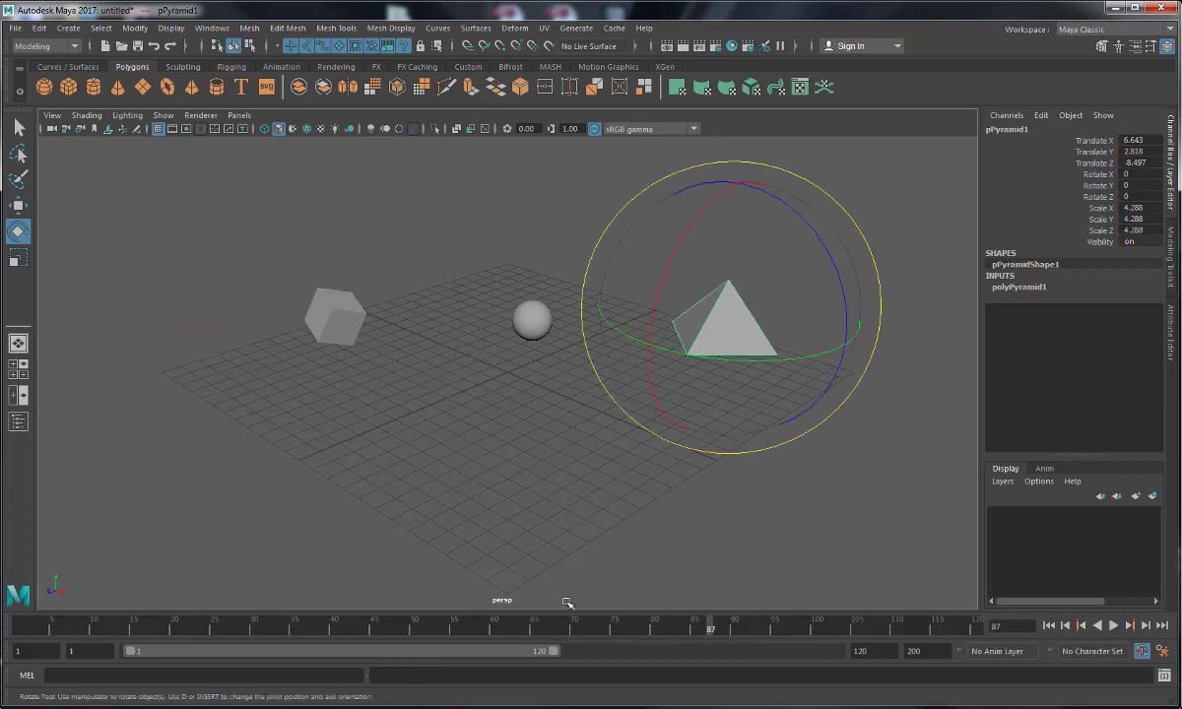
click(461, 628)
key(alt+v)
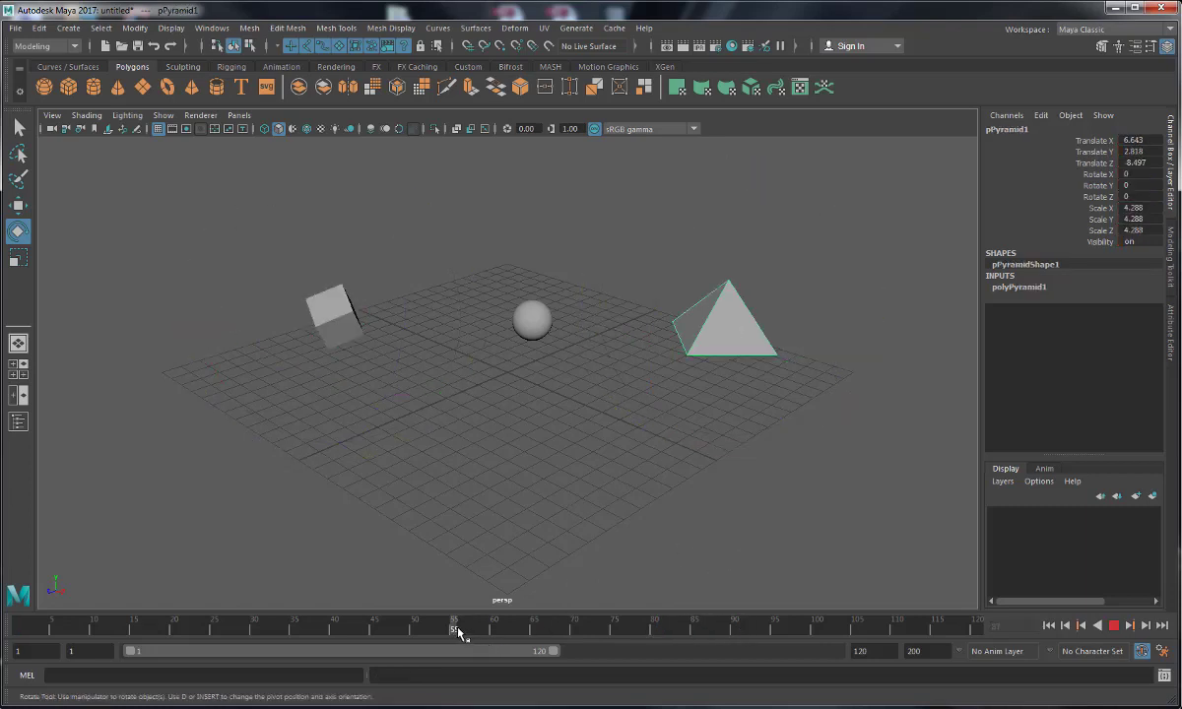
key(alt+v)
key(s)
key(alt+v)
key(alt+v)
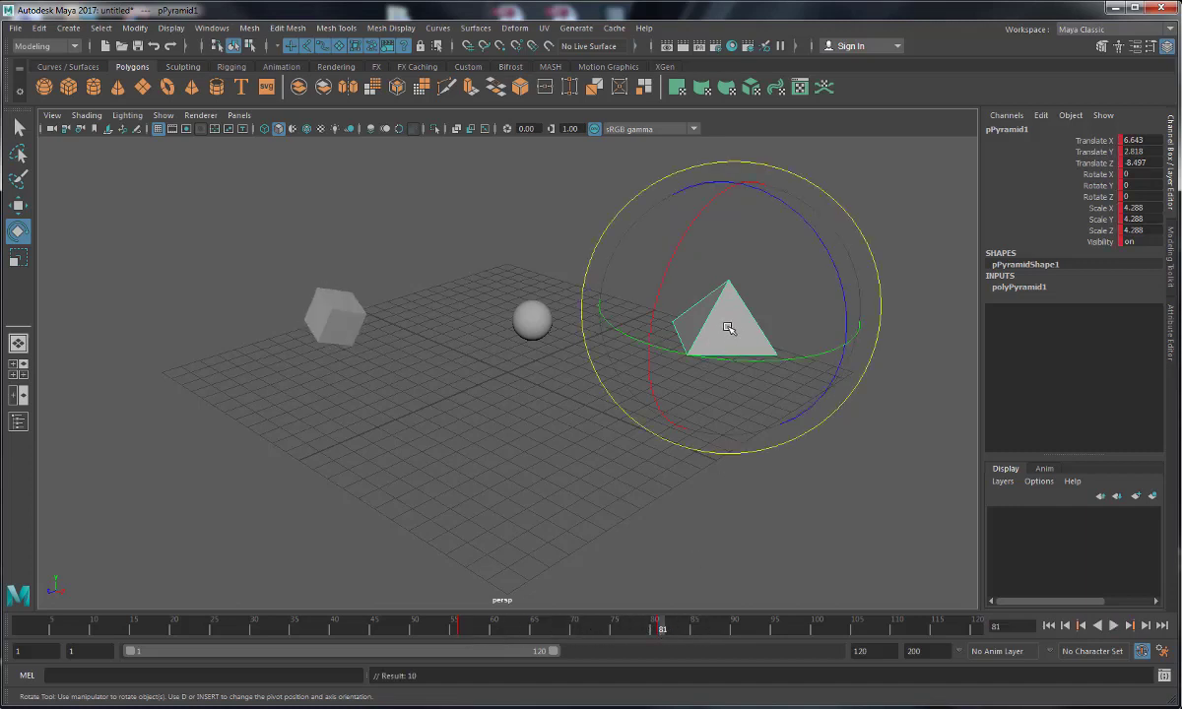
key(w)
drag(731, 325, 638, 254)
key(e)
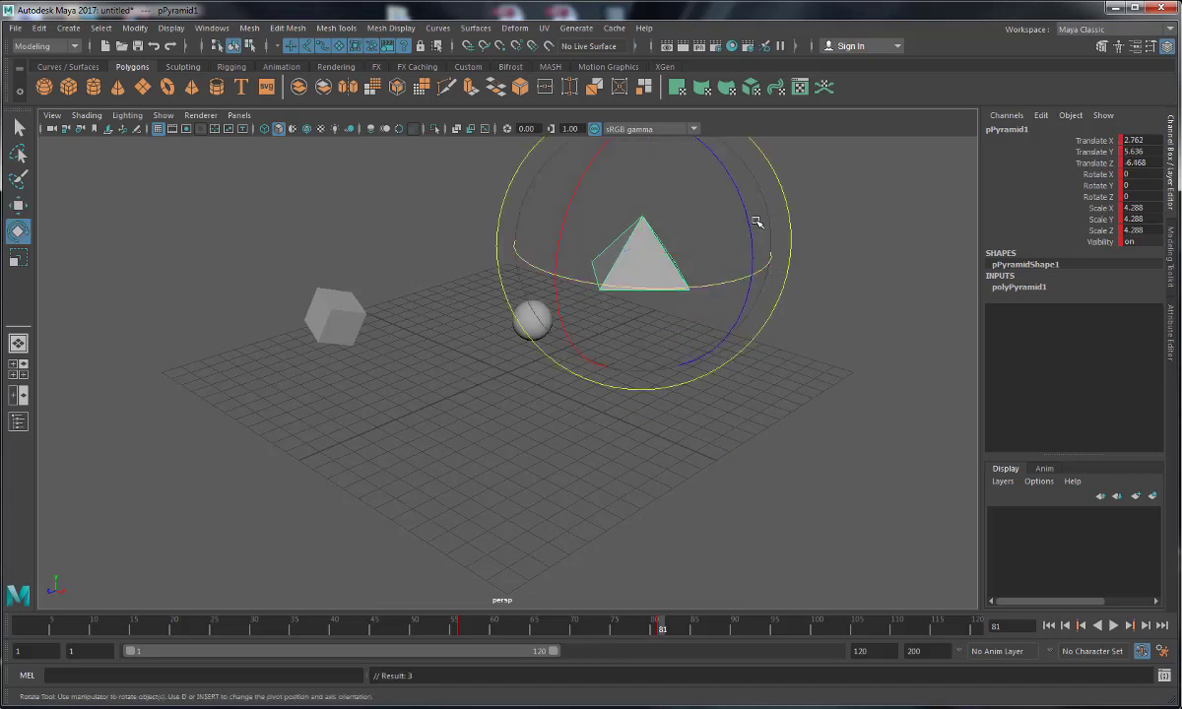
drag(758, 222, 731, 307)
key(s)
Step: Pose the pyramid at frame 100, moved further right and tumbled
key(w)
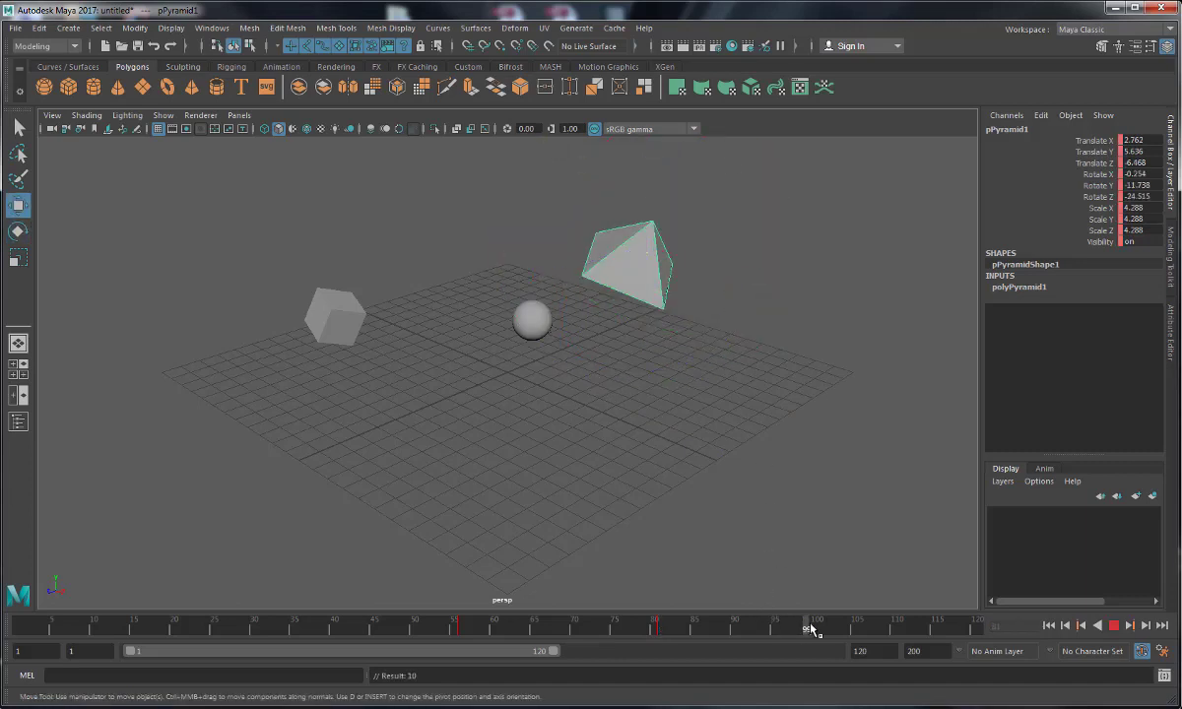
click(815, 627)
drag(640, 245, 758, 244)
key(e)
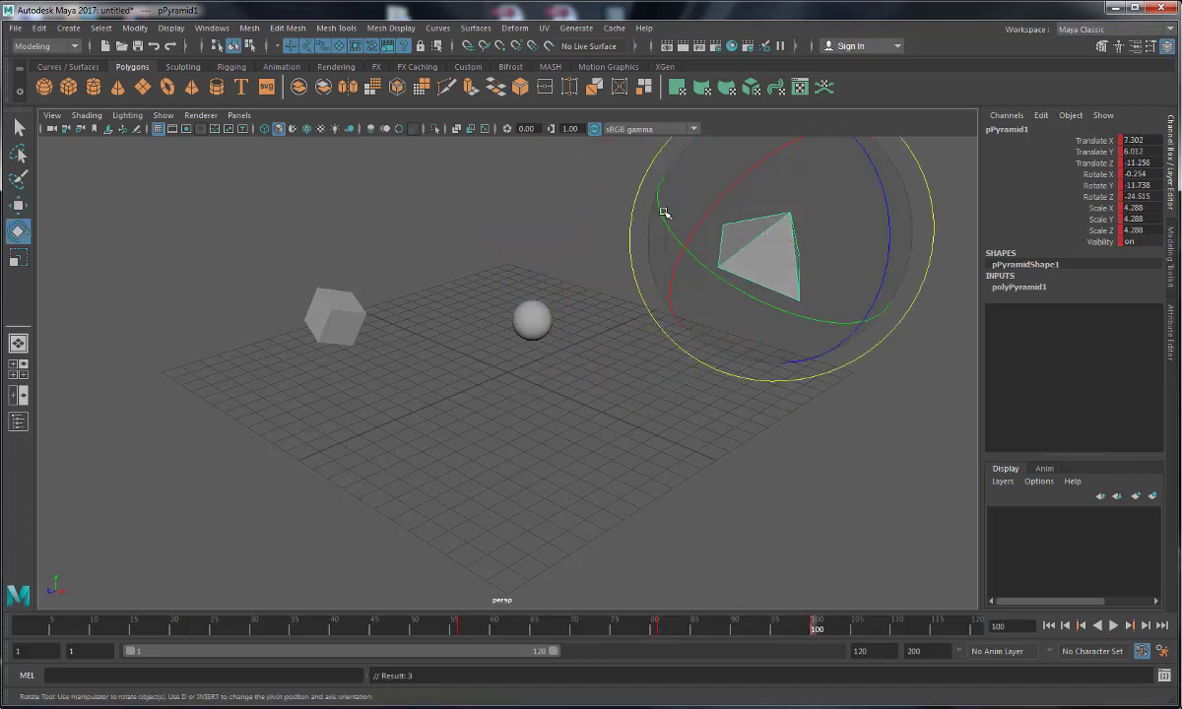
drag(687, 189, 843, 335)
Step: Key the pyramid at frame 120, lowered toward the grid and rotated near upright
click(976, 626)
key(w)
key(s)
drag(774, 231, 765, 340)
key(e)
drag(626, 351, 687, 252)
key(w)
key(s)
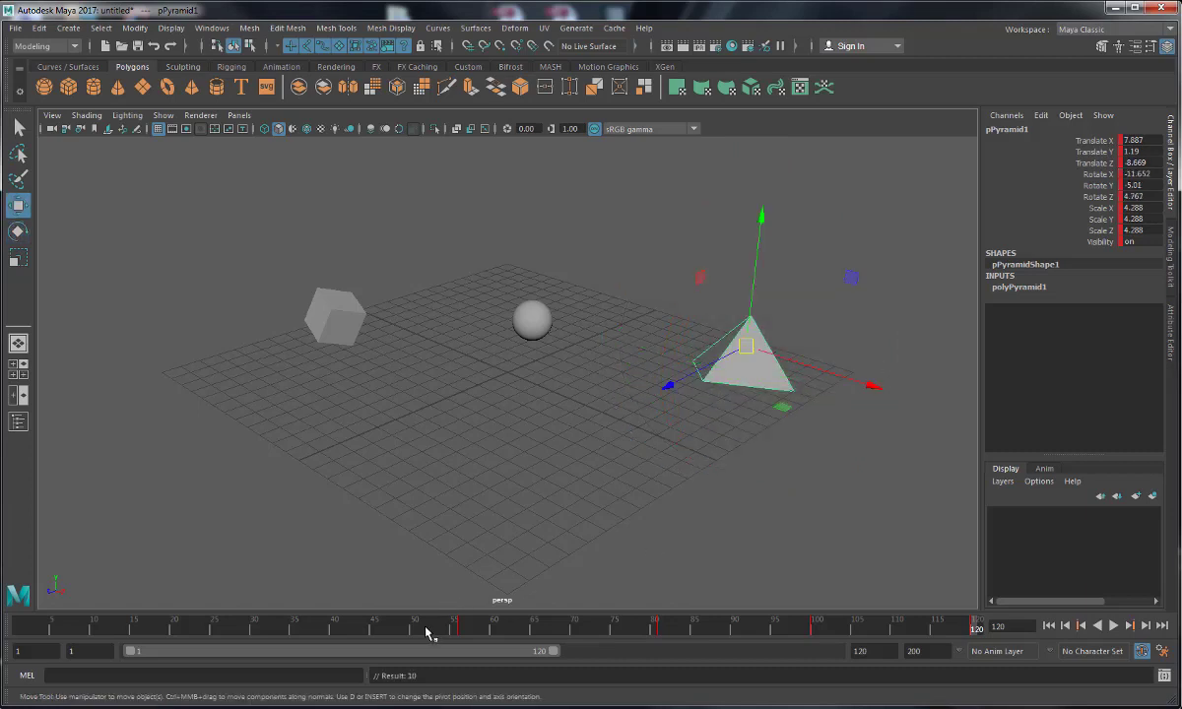
Step: Scrub and play back the pyramid's motion, then deselect everything
drag(427, 632, 969, 646)
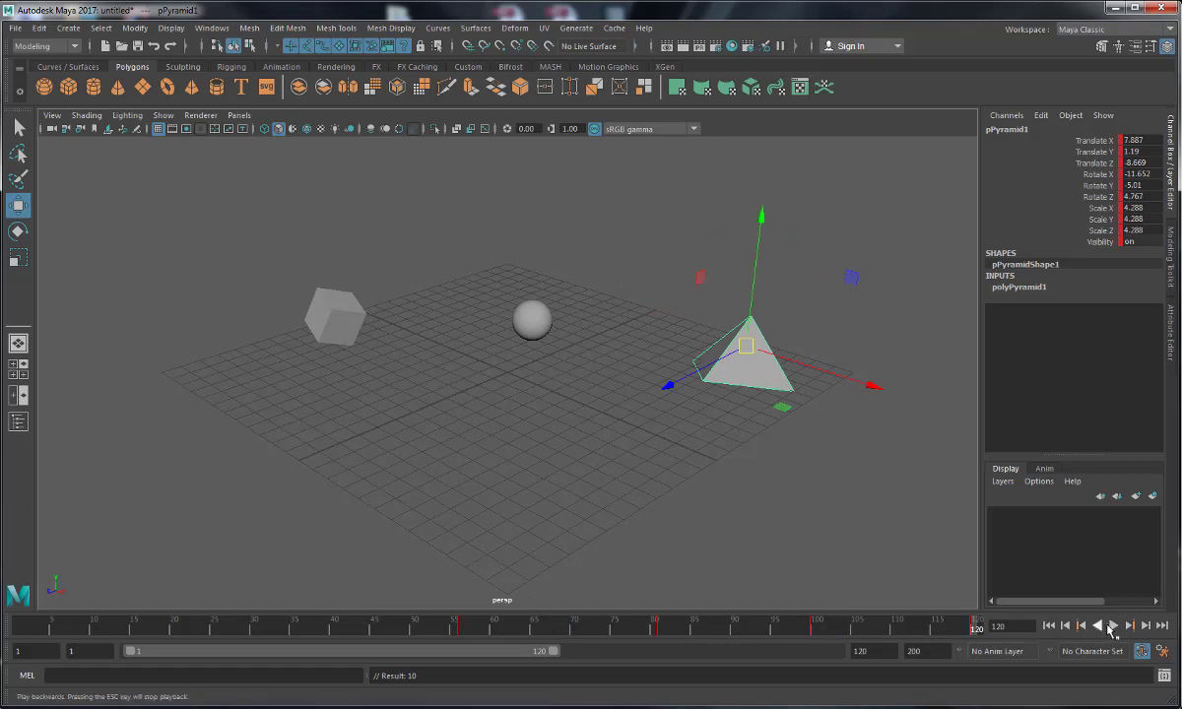
click(1113, 627)
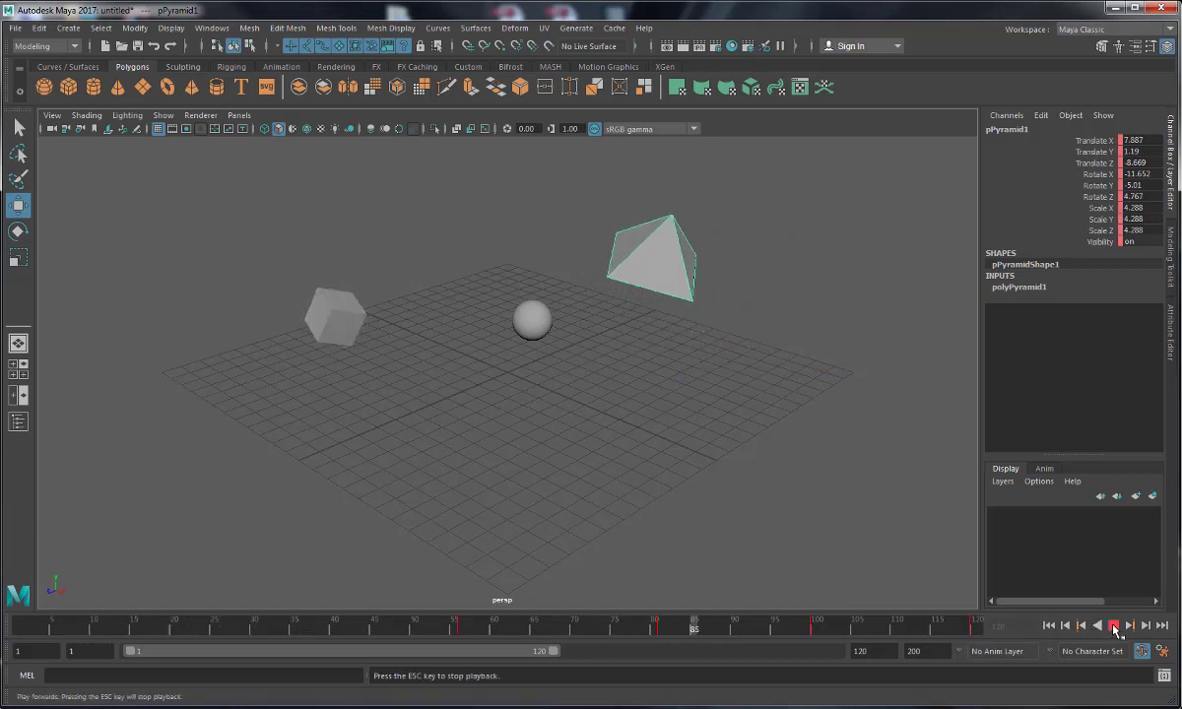
click(1113, 628)
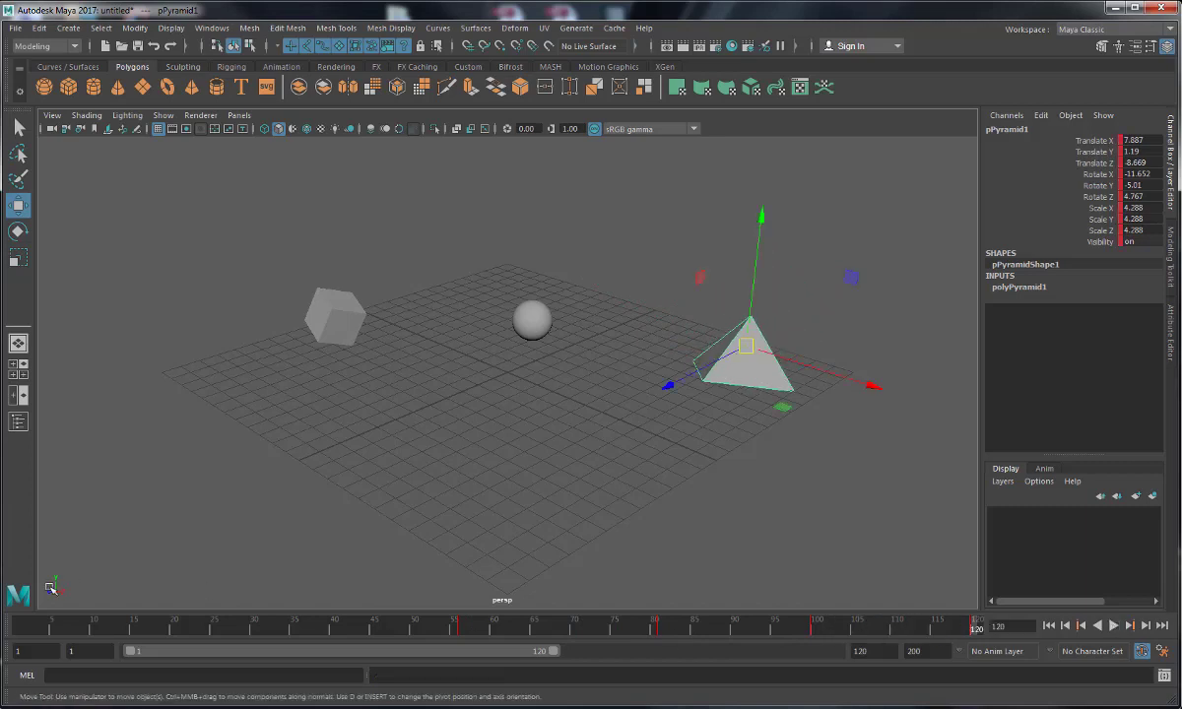
key(alt+v)
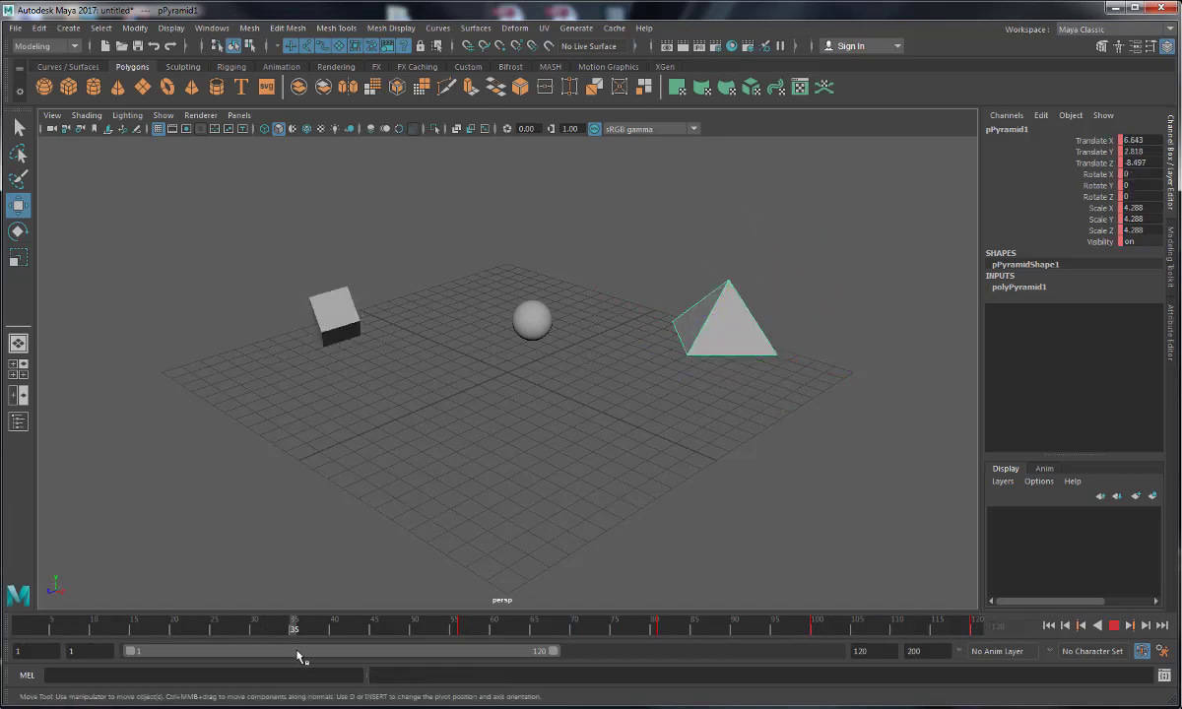
key(alt+v)
click(378, 346)
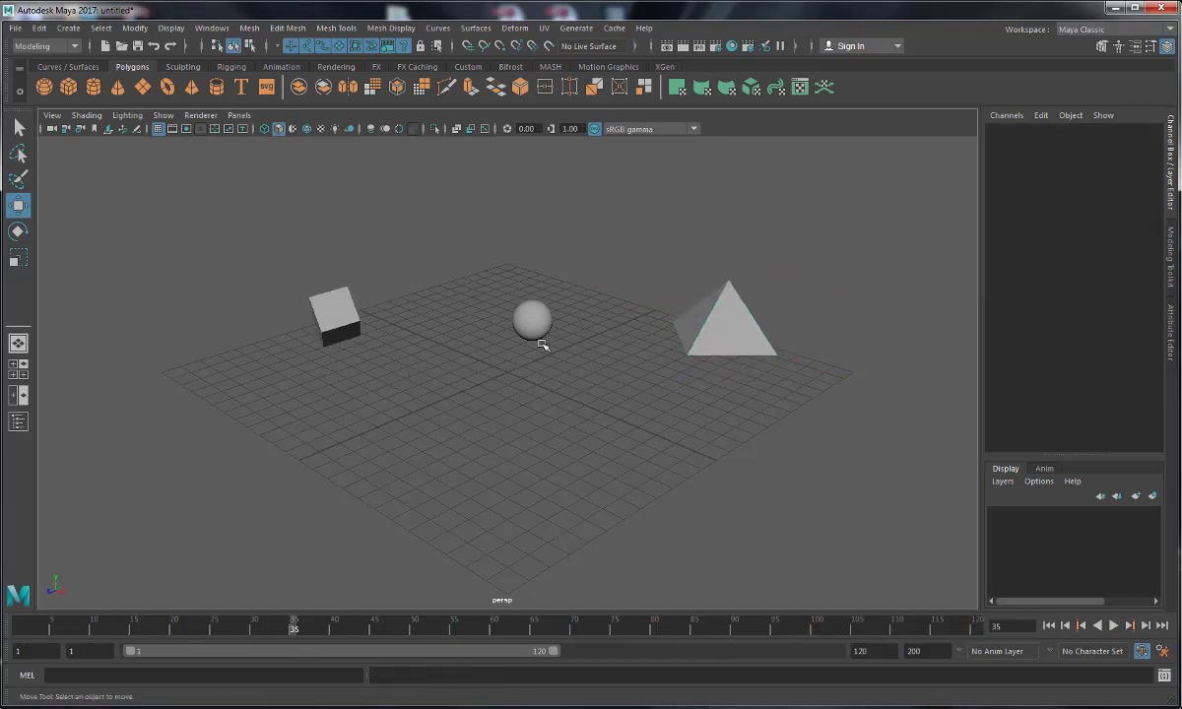
Step: Return to frame 1 and select the cube, then add the sphere to the selection
click(26, 630)
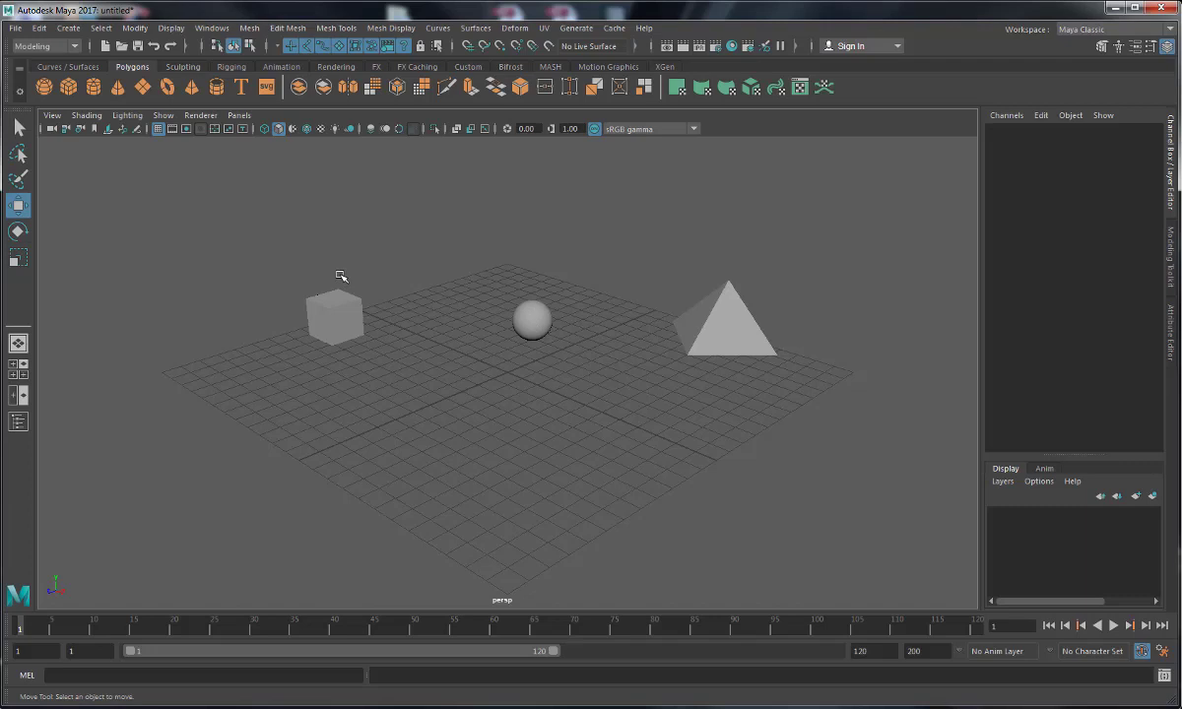
click(340, 311)
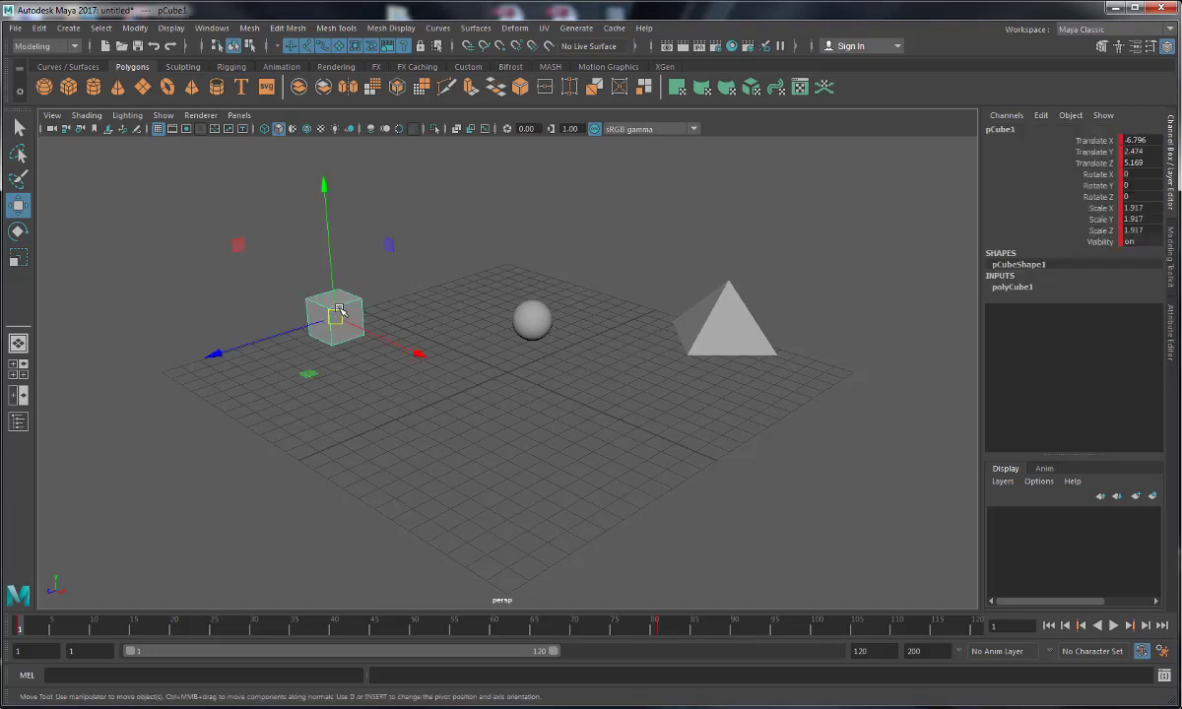
click(533, 323)
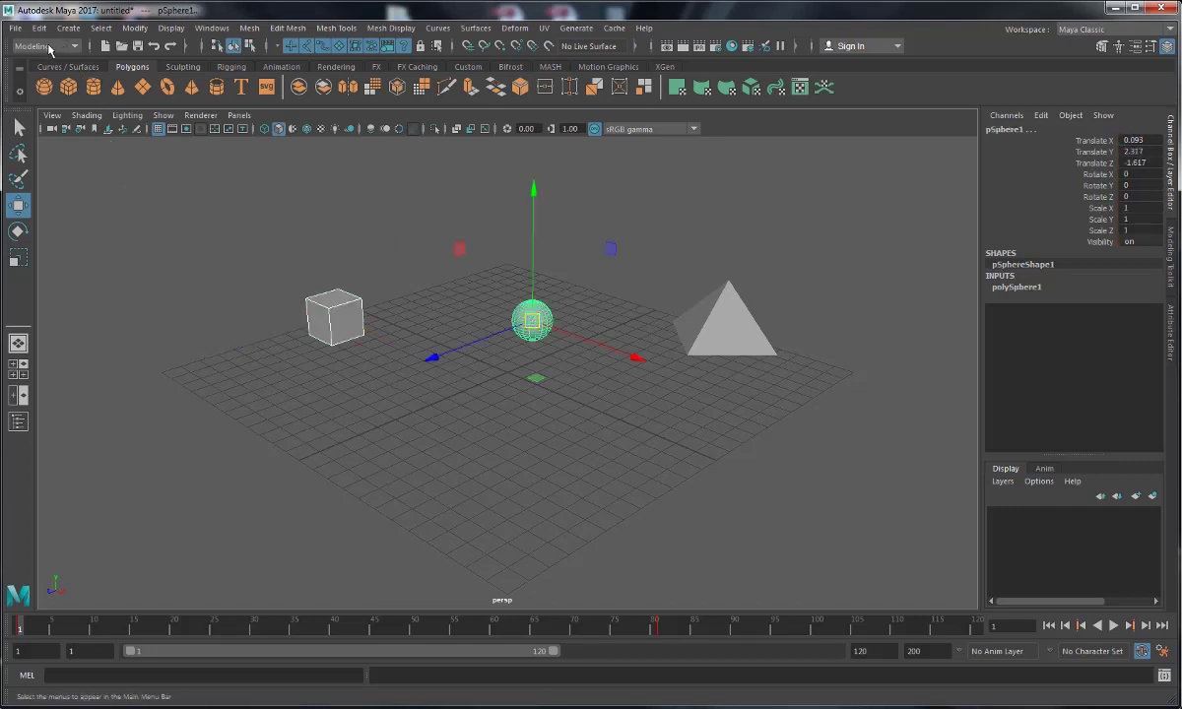
Step: Switch to the Animation menu set and apply Constrain > Parent, binding the sphere to the cube
click(73, 46)
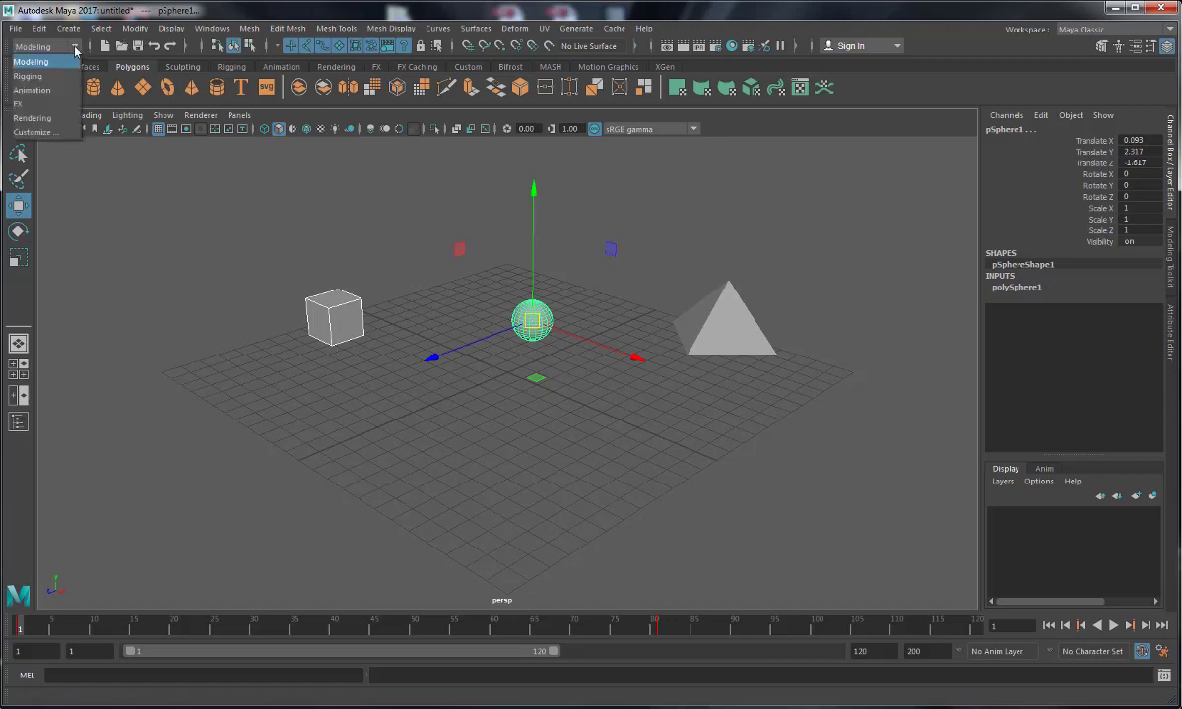
click(45, 91)
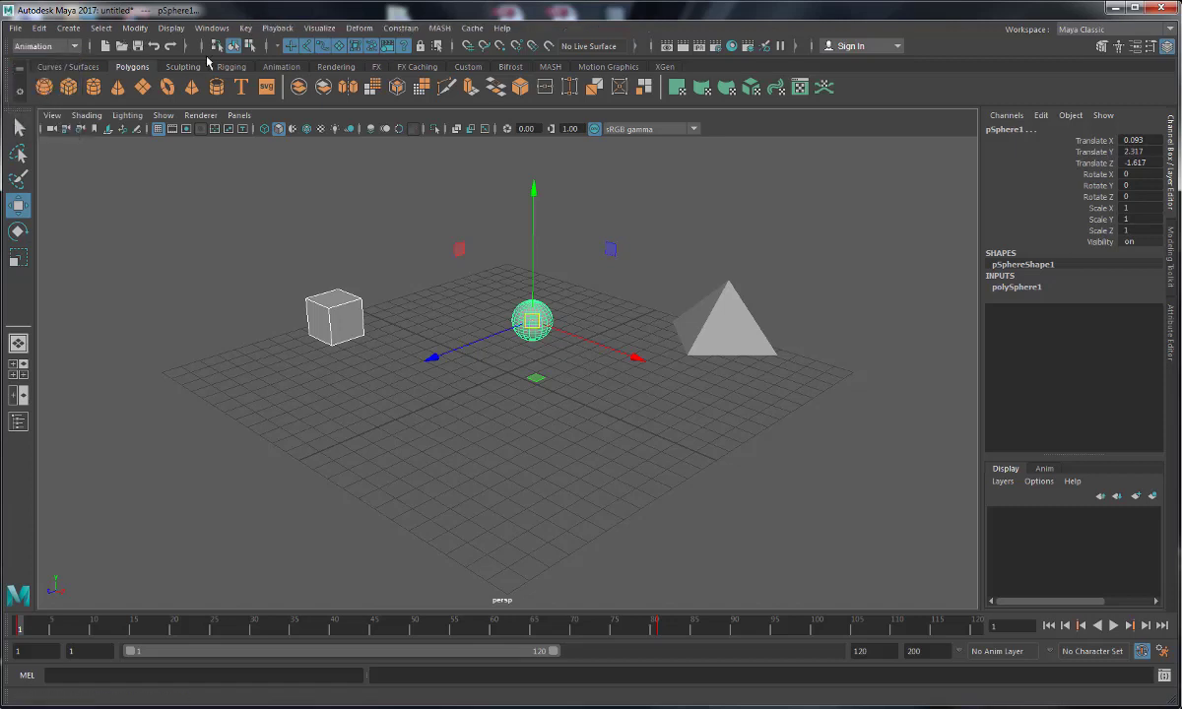
click(400, 30)
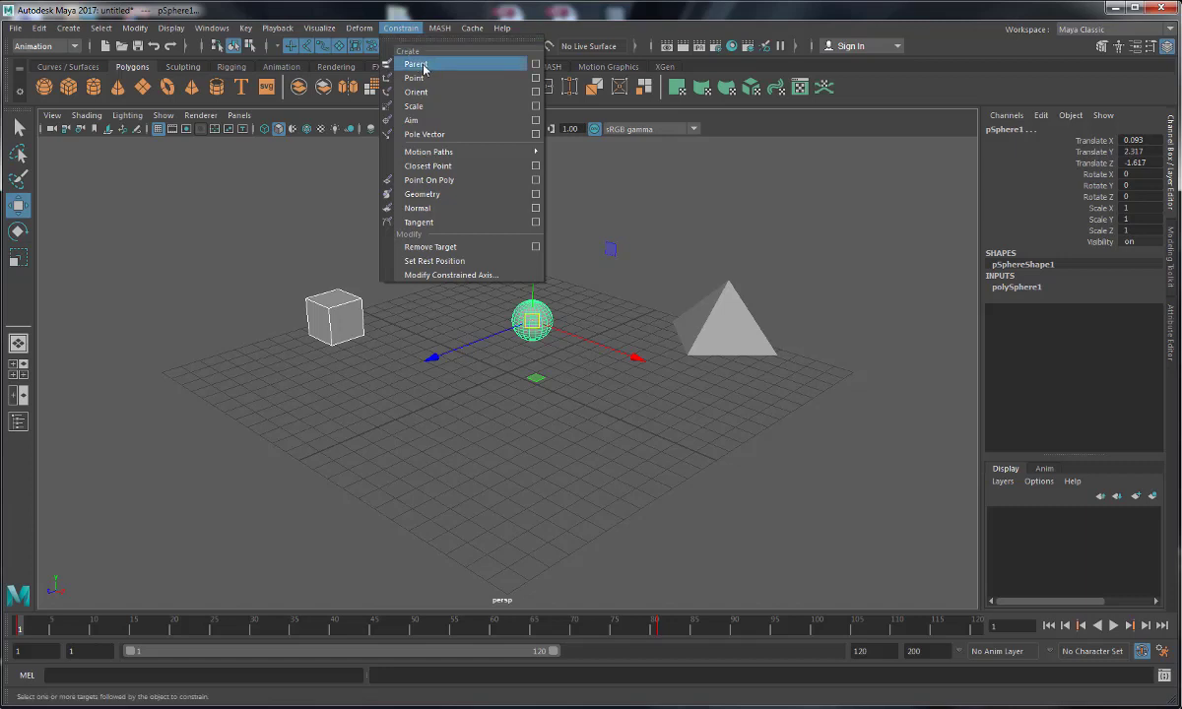
click(415, 64)
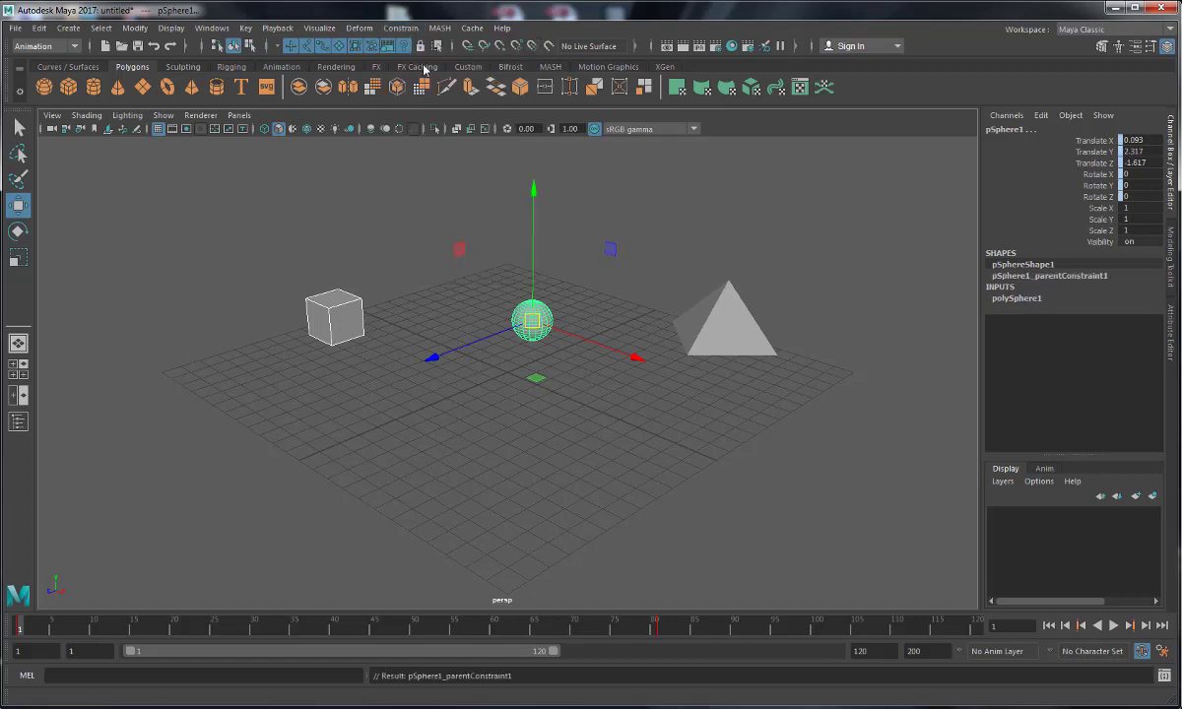
click(484, 415)
click(530, 323)
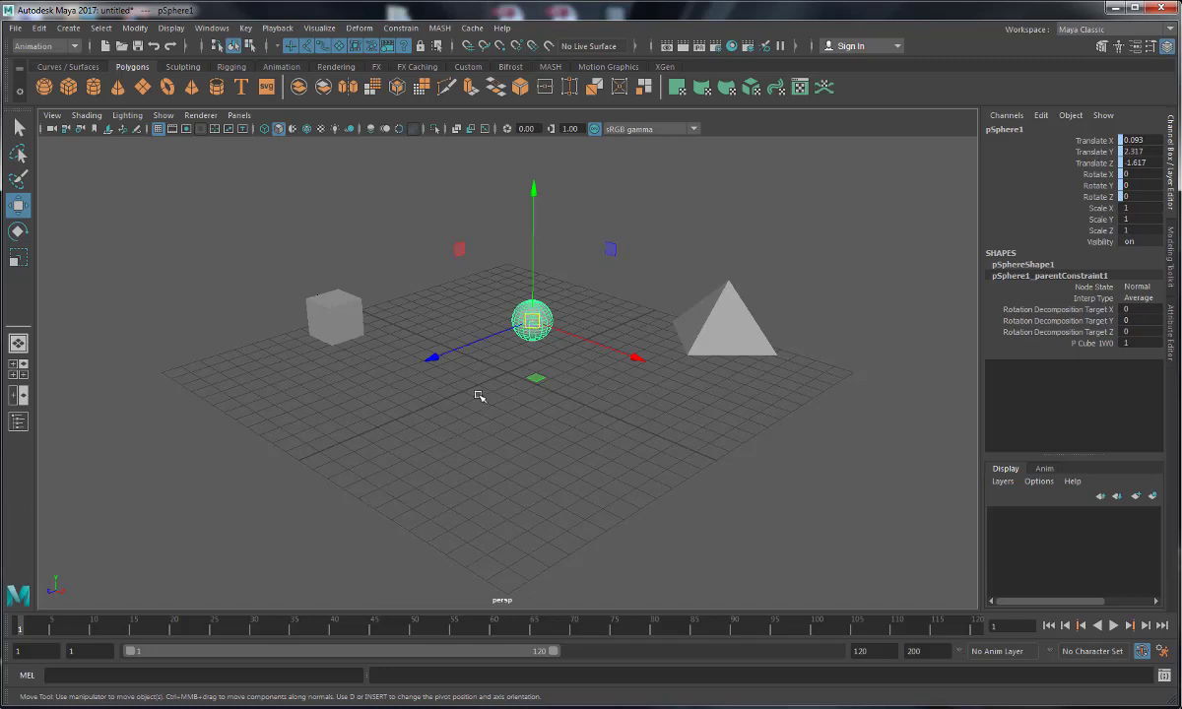
drag(532, 324, 720, 227)
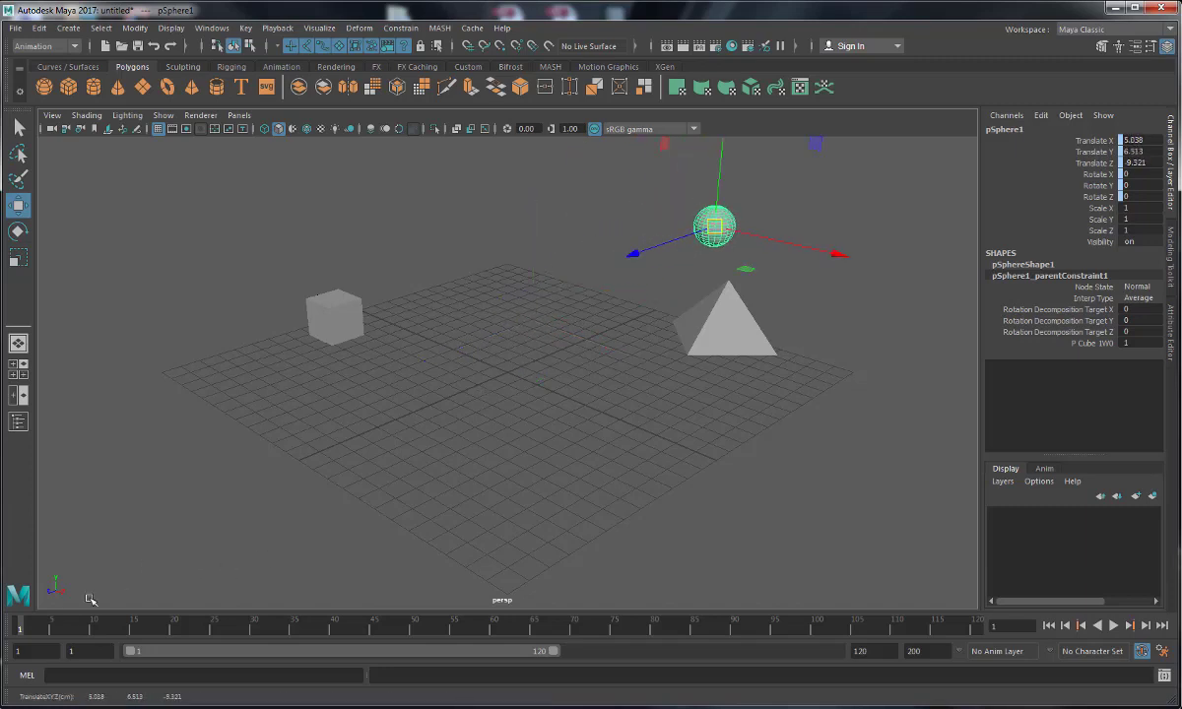
key(alt+v)
key(alt+v)
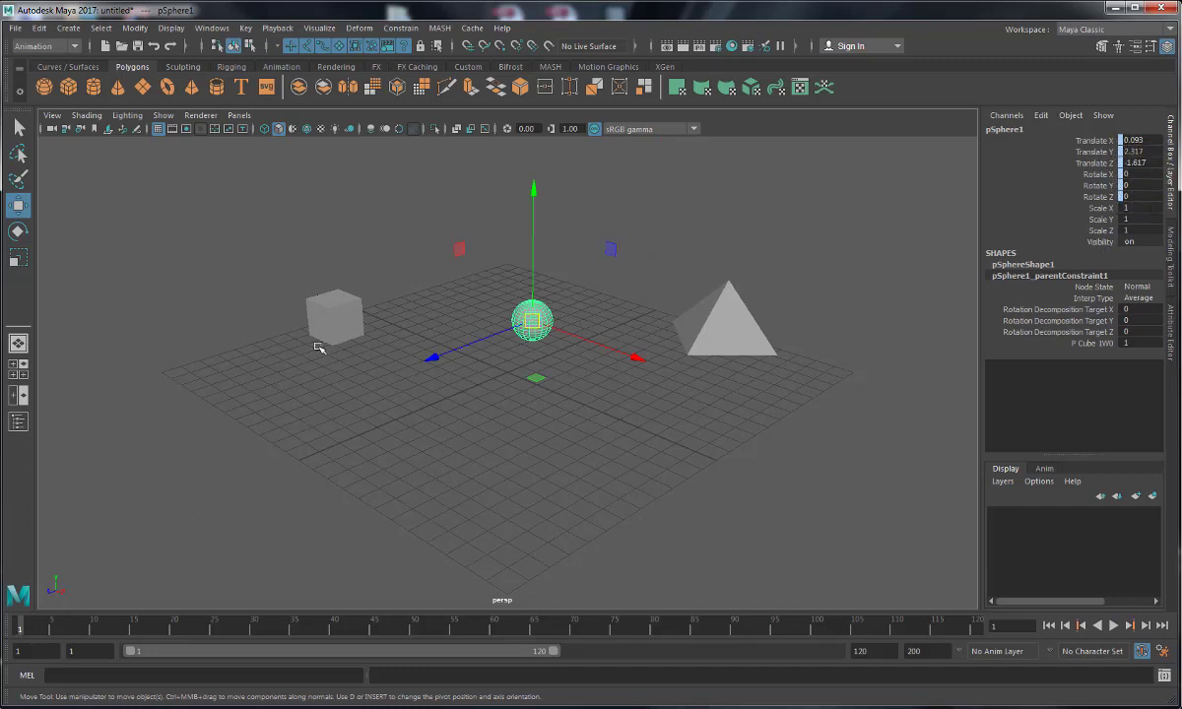
click(330, 309)
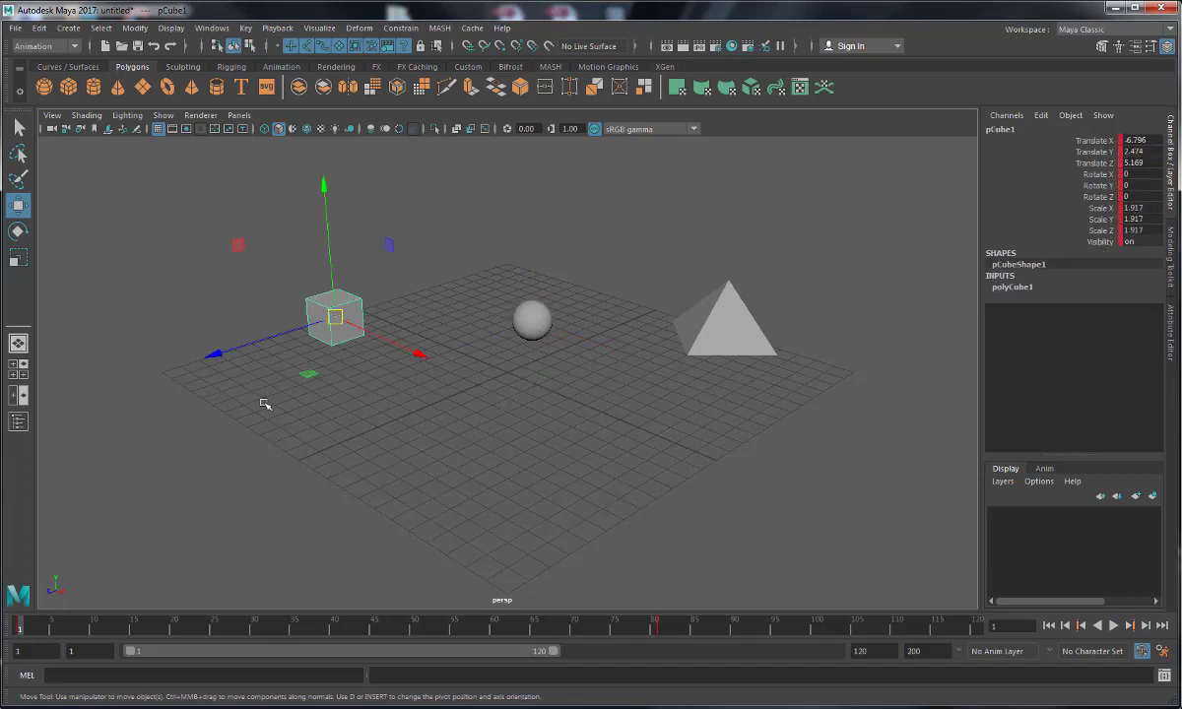
click(526, 320)
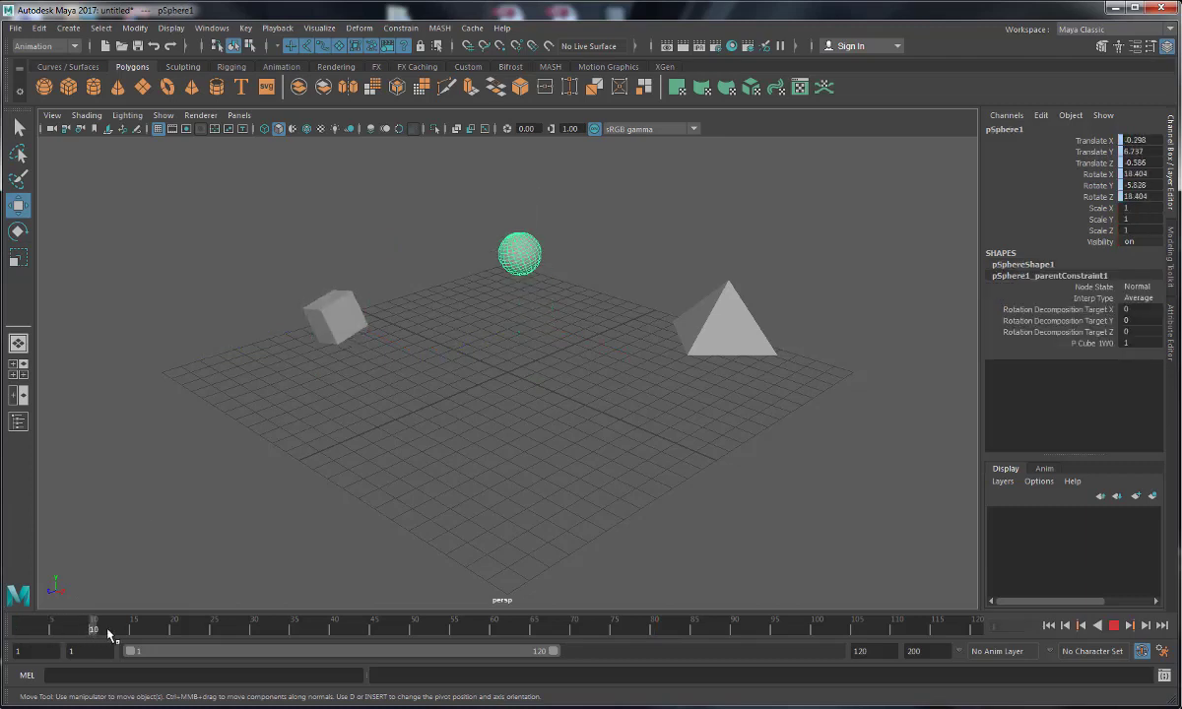
drag(114, 636, 20, 630)
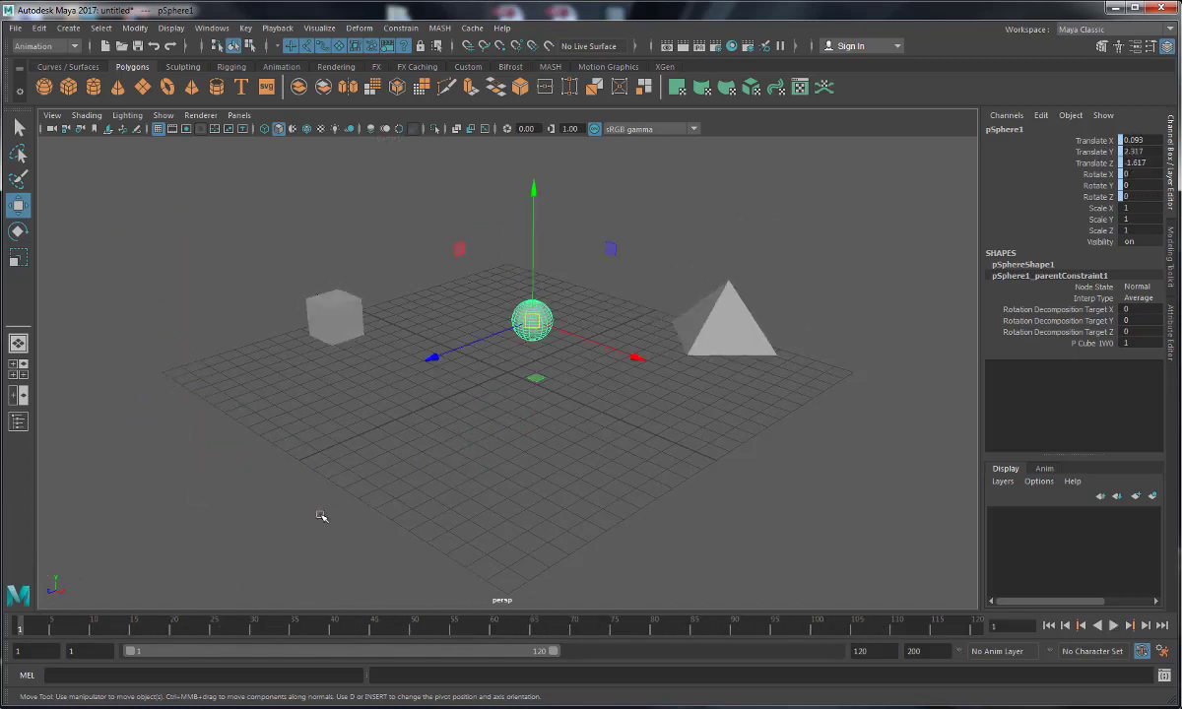
click(509, 405)
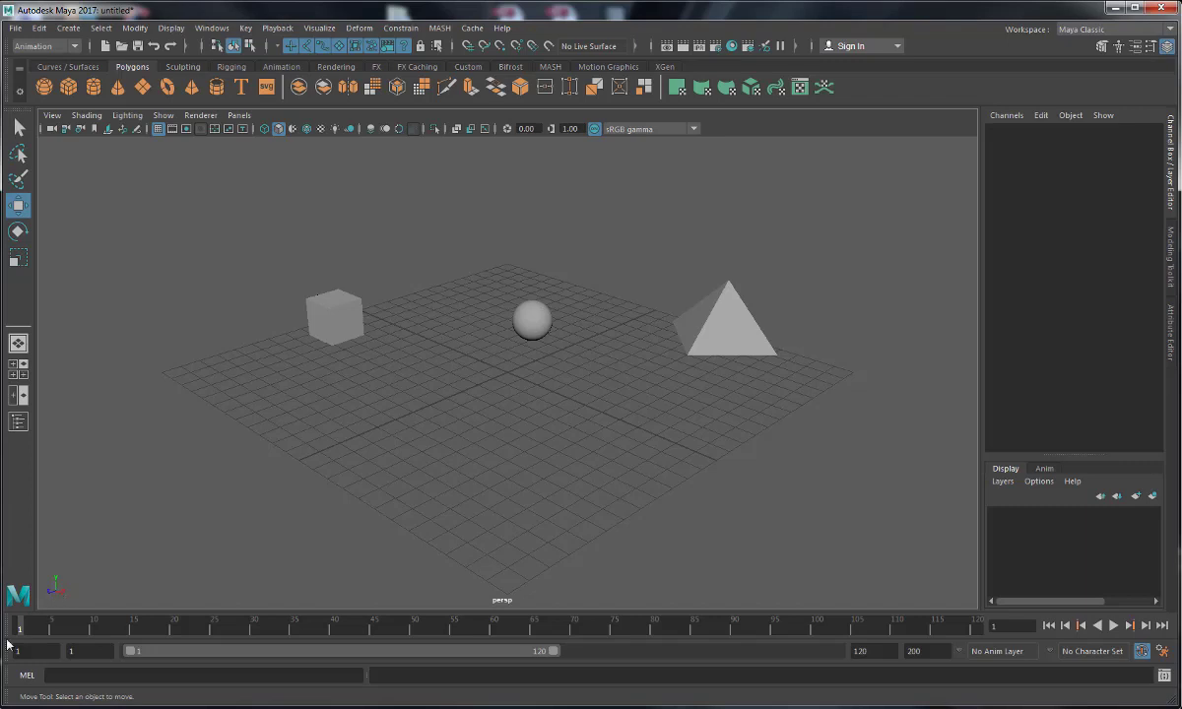
Step: At frame 35, rotate the cube to a new orientation and play back to check the sphere follows
click(333, 312)
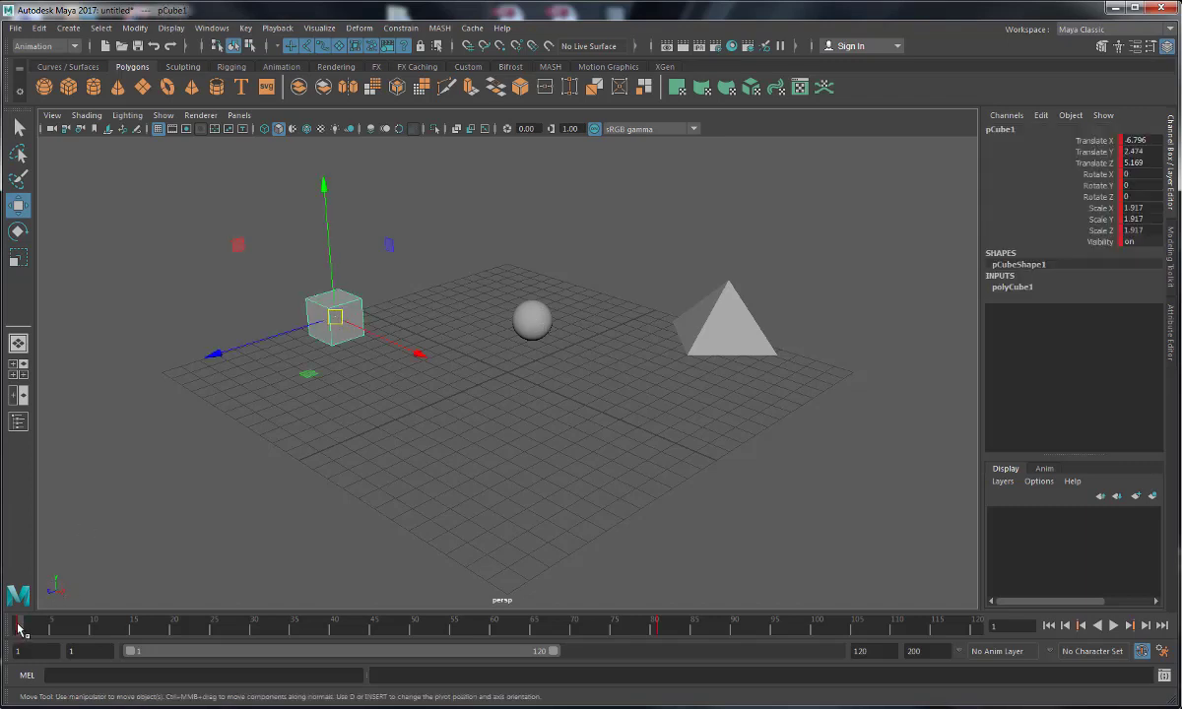
key(alt+v)
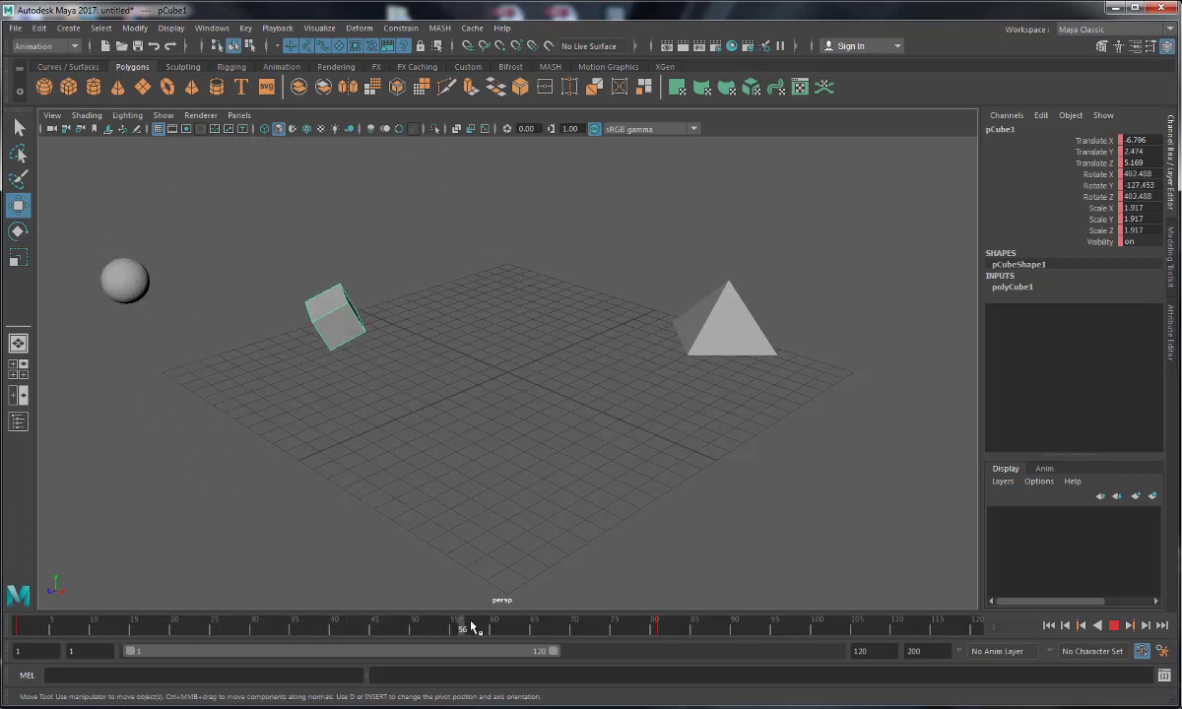
mouse_move(474, 628)
mouse_down()
mouse_move(687, 627)
mouse_move(270, 628)
mouse_up()
click(357, 297)
drag(356, 298, 307, 592)
key(alt+v)
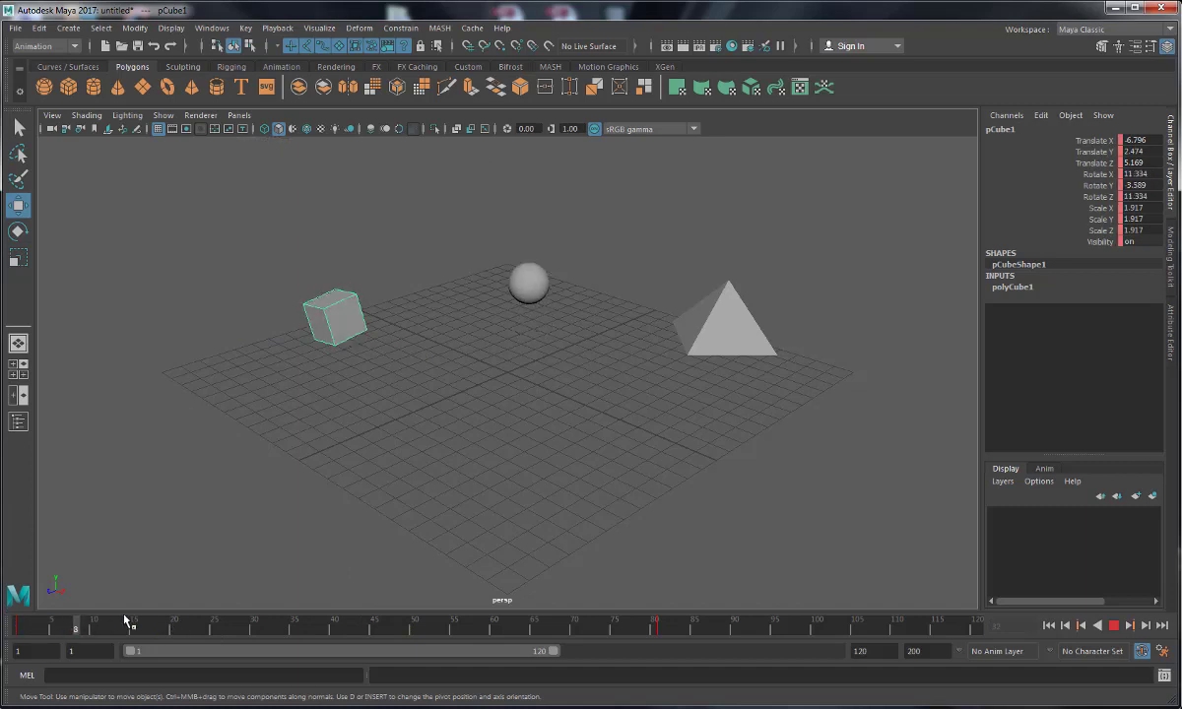
click(293, 627)
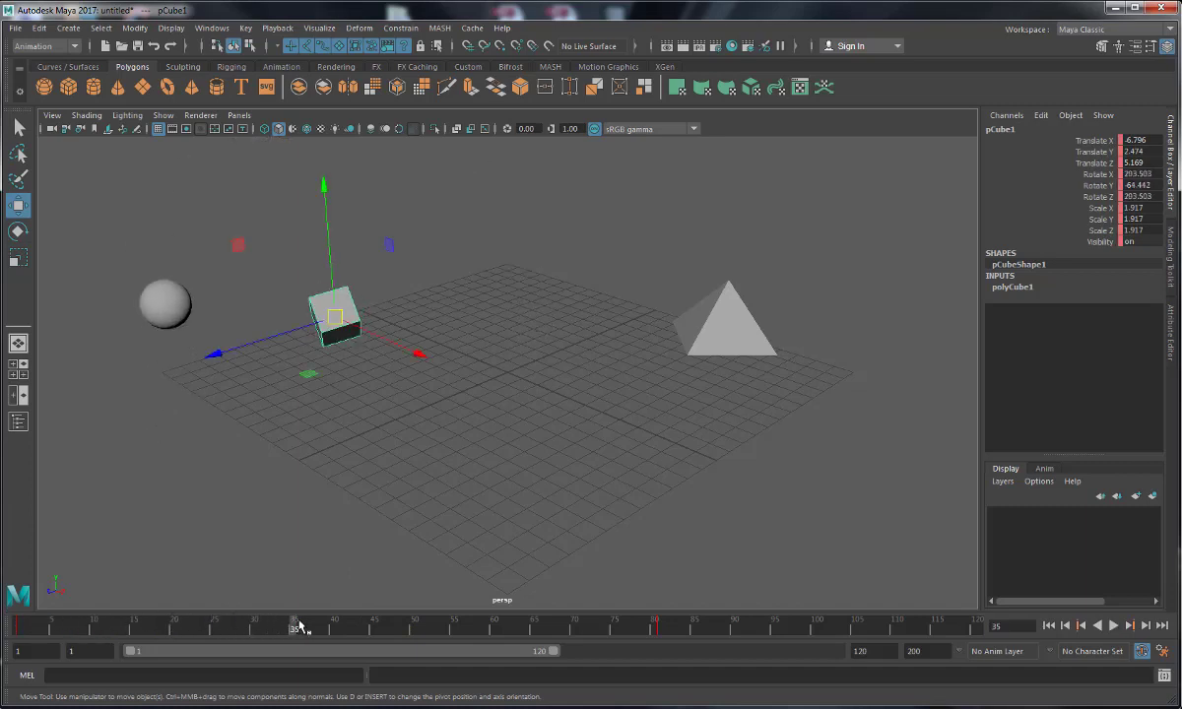
key(e)
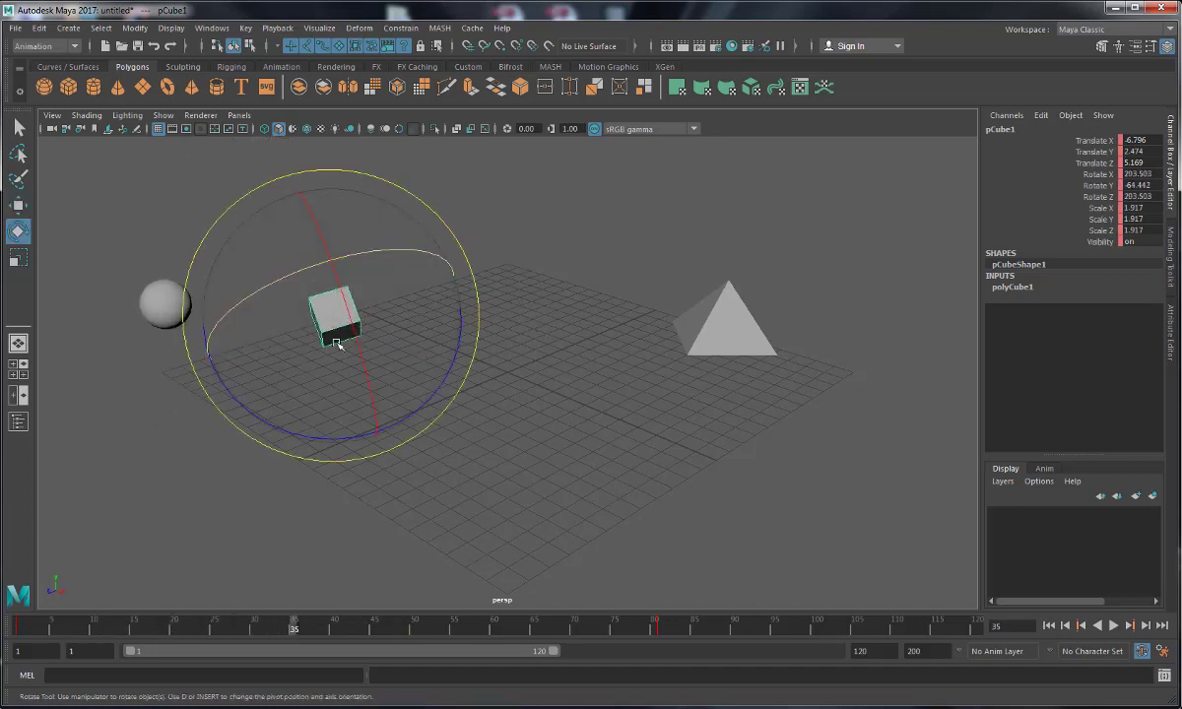
drag(283, 357, 407, 327)
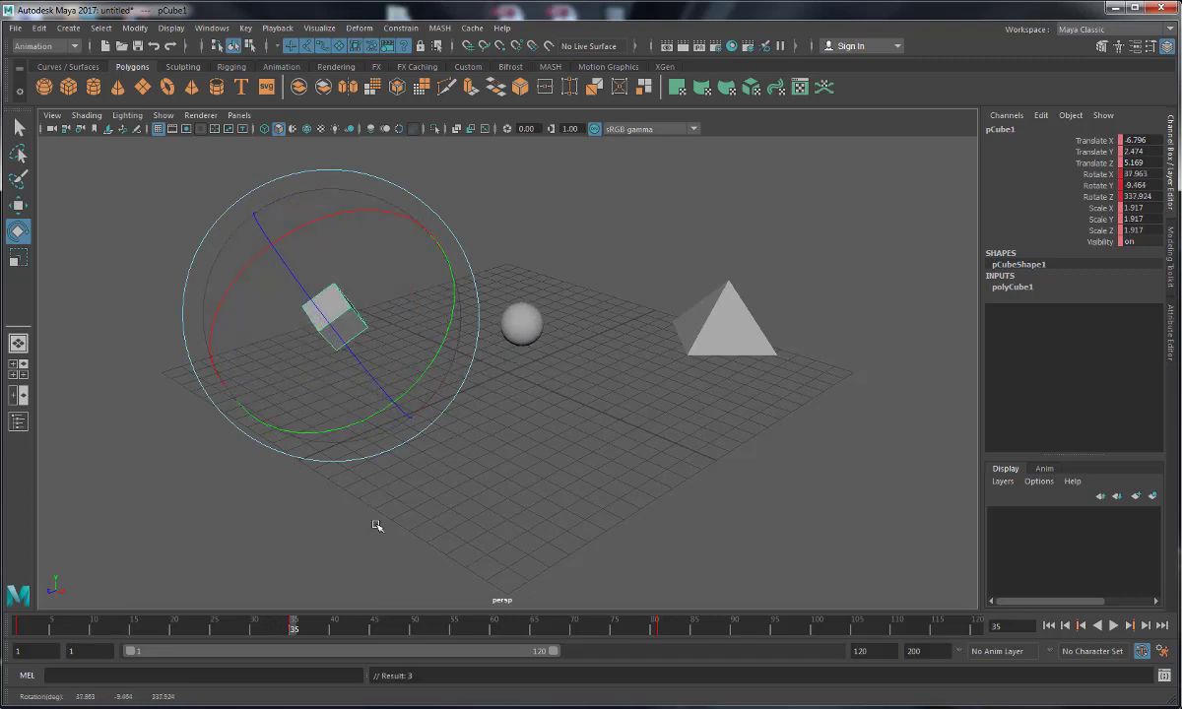
key(alt+v)
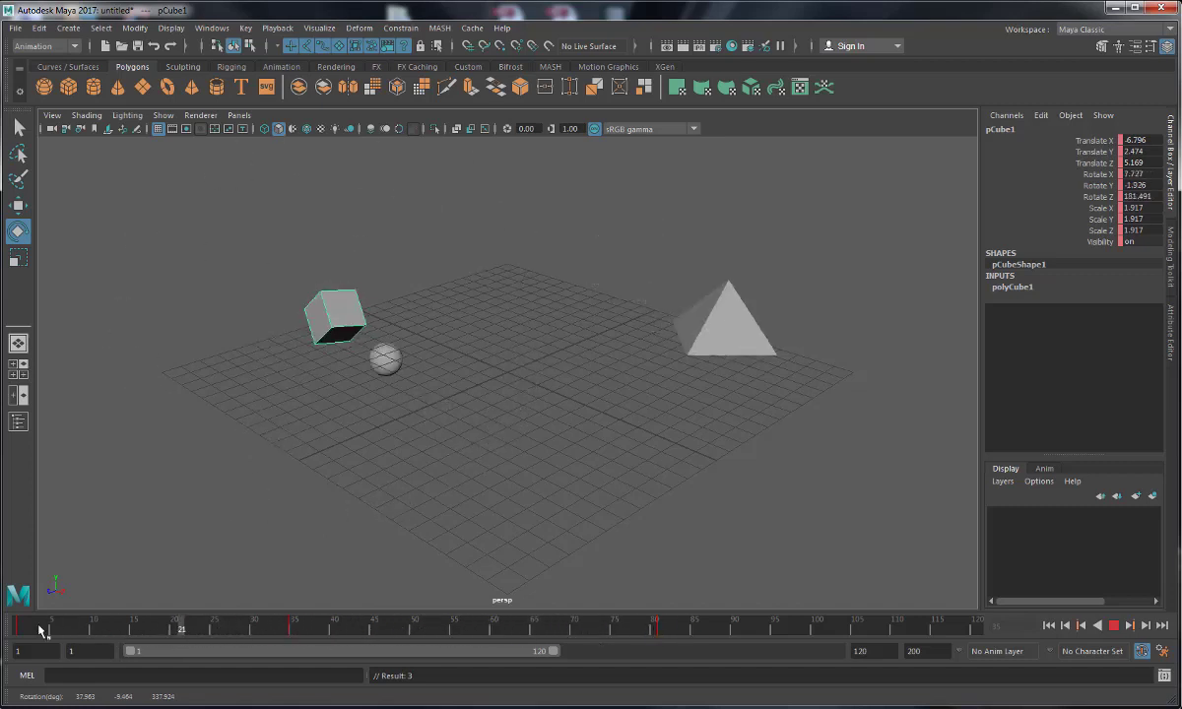
Step: Key the sphere at frame 35, adding Blend Parent 1, then play back from frame 1
key(alt+v)
click(517, 389)
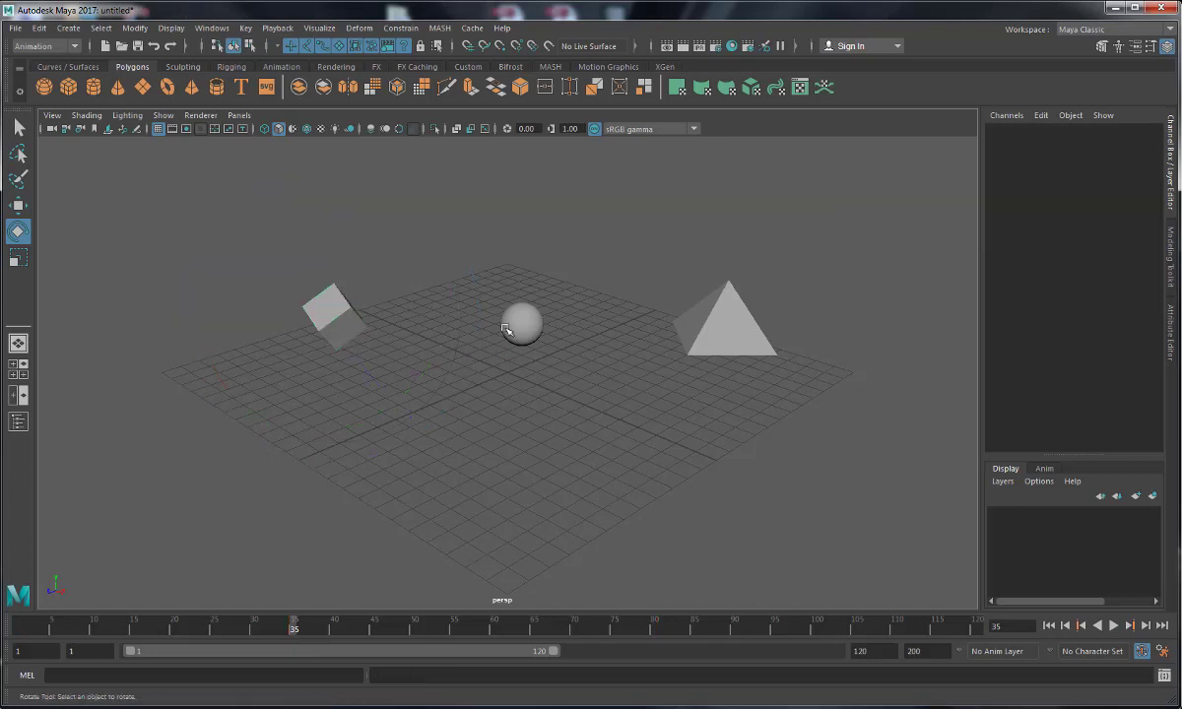
click(520, 325)
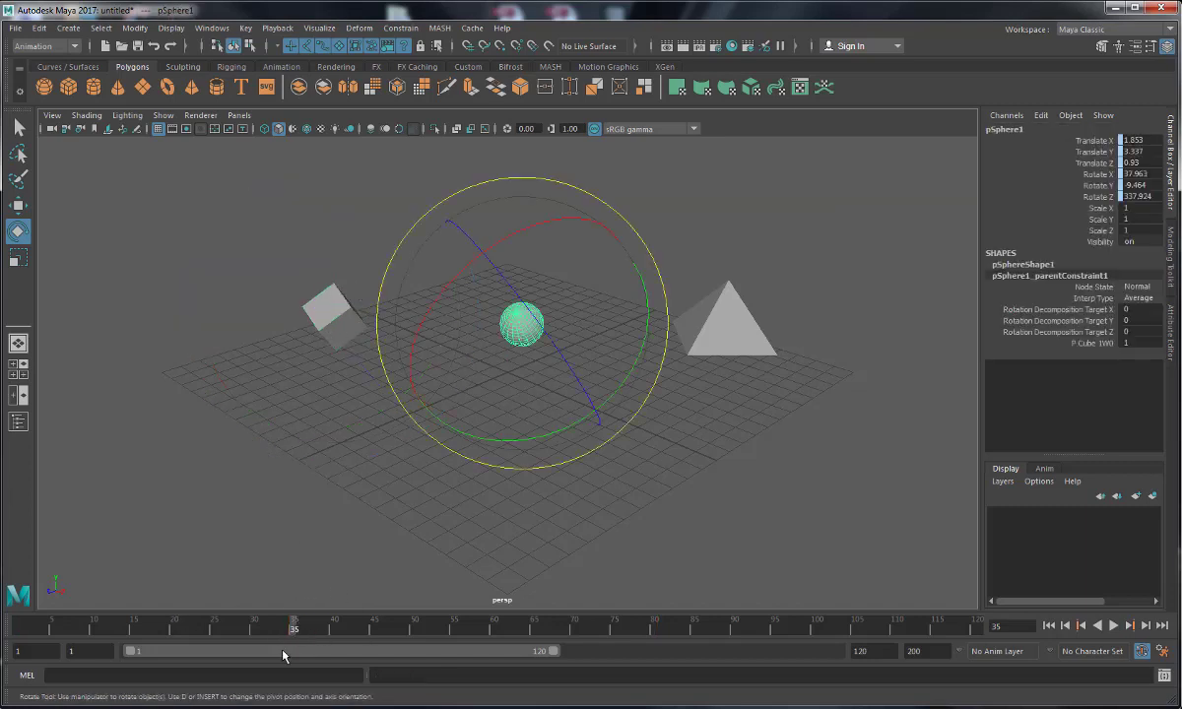
click(301, 628)
key(w)
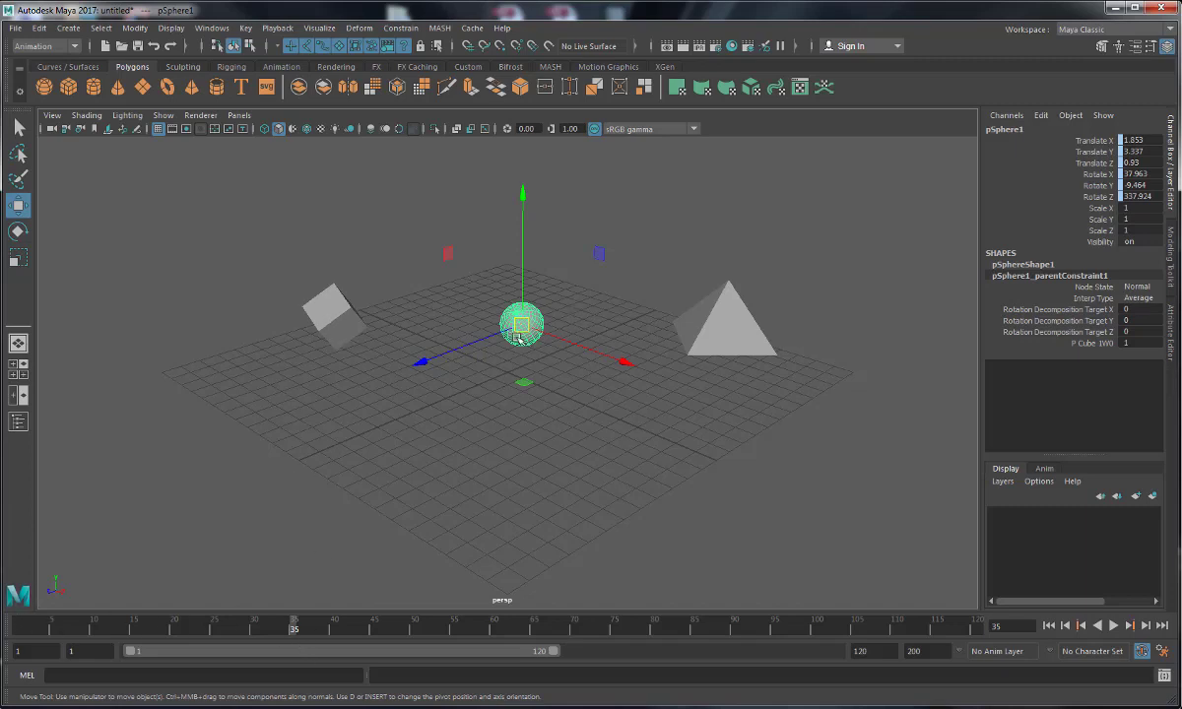
key(s)
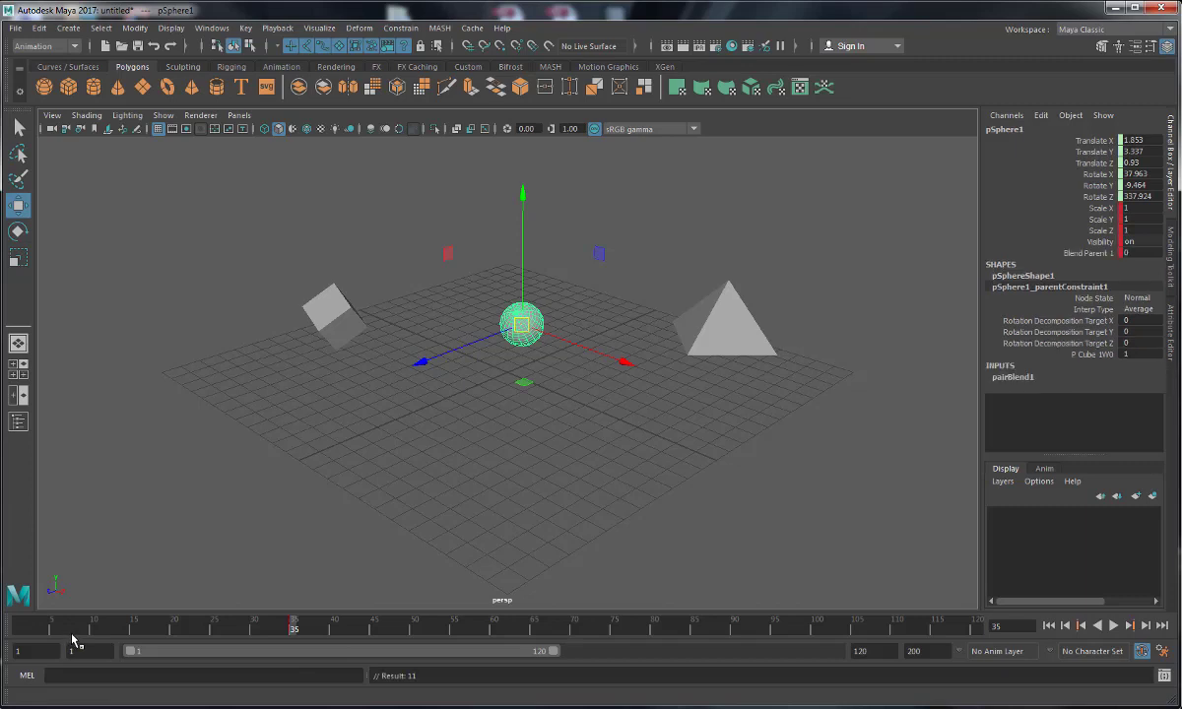
click(15, 631)
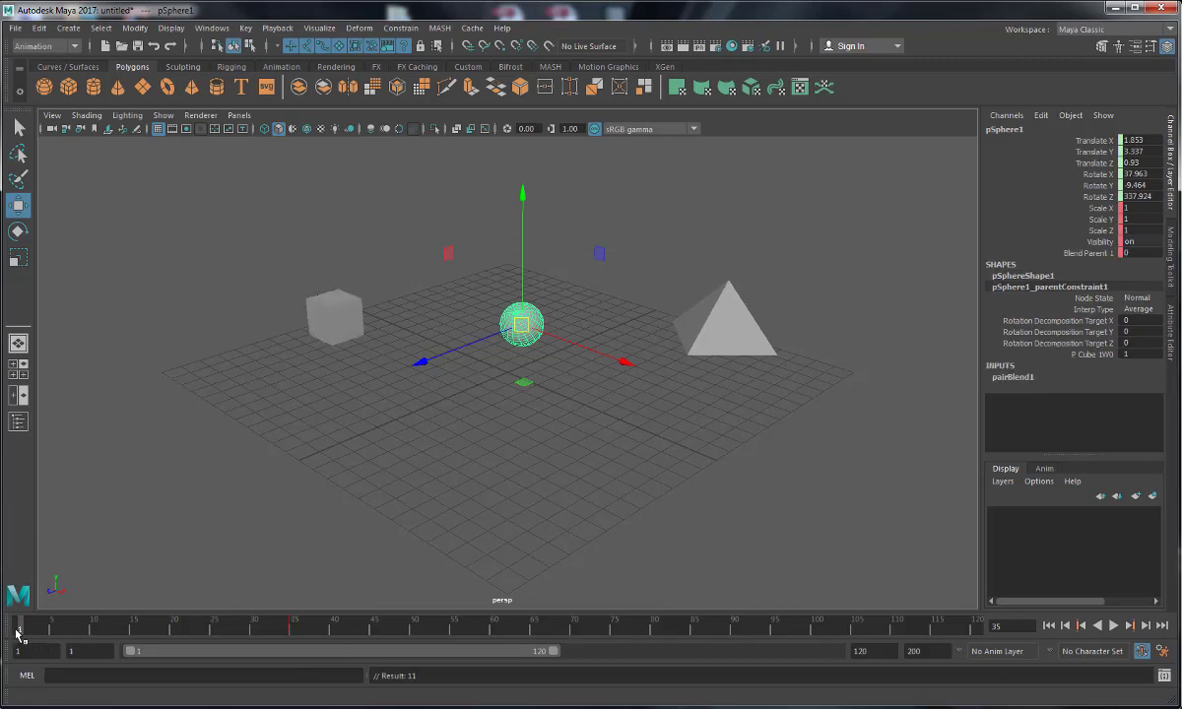
click(293, 626)
key(alt+v)
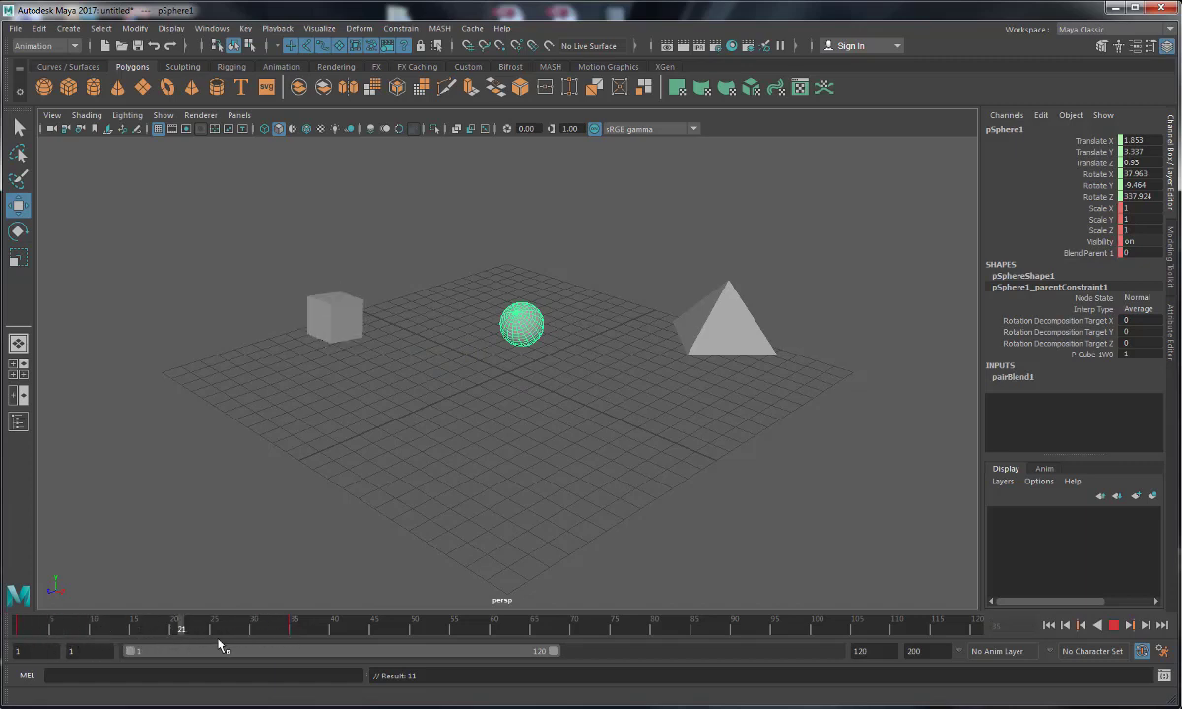
key(alt+v)
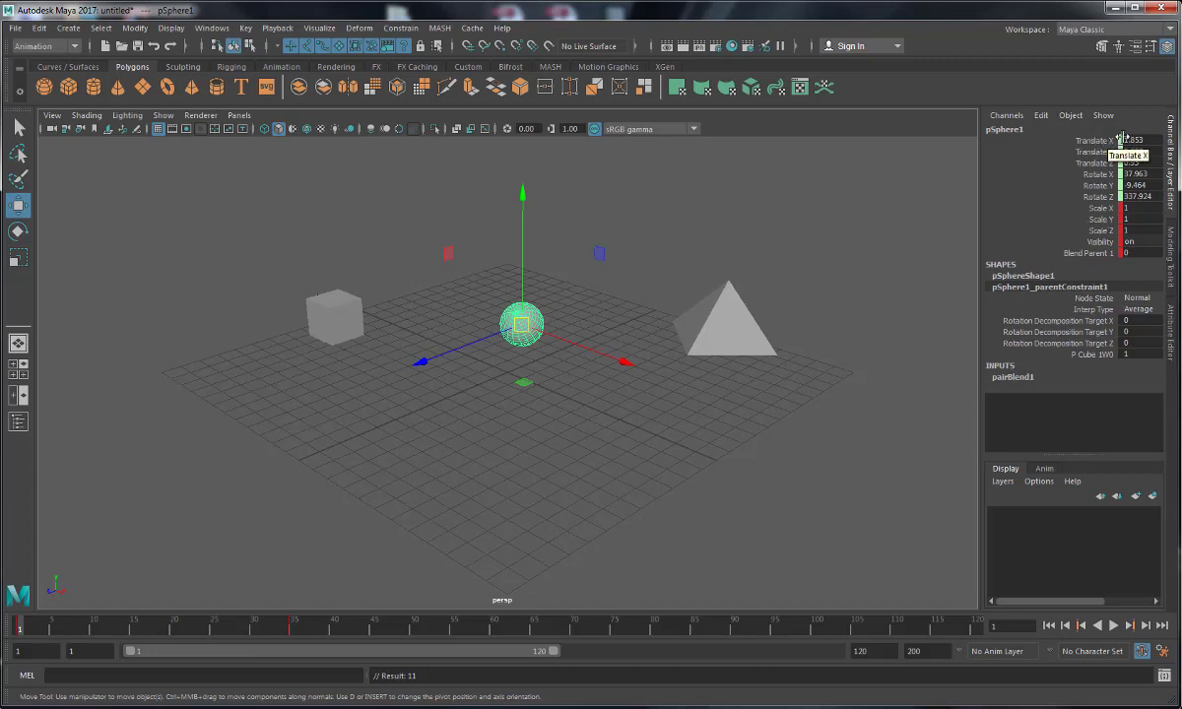
mouse_move(1141, 151)
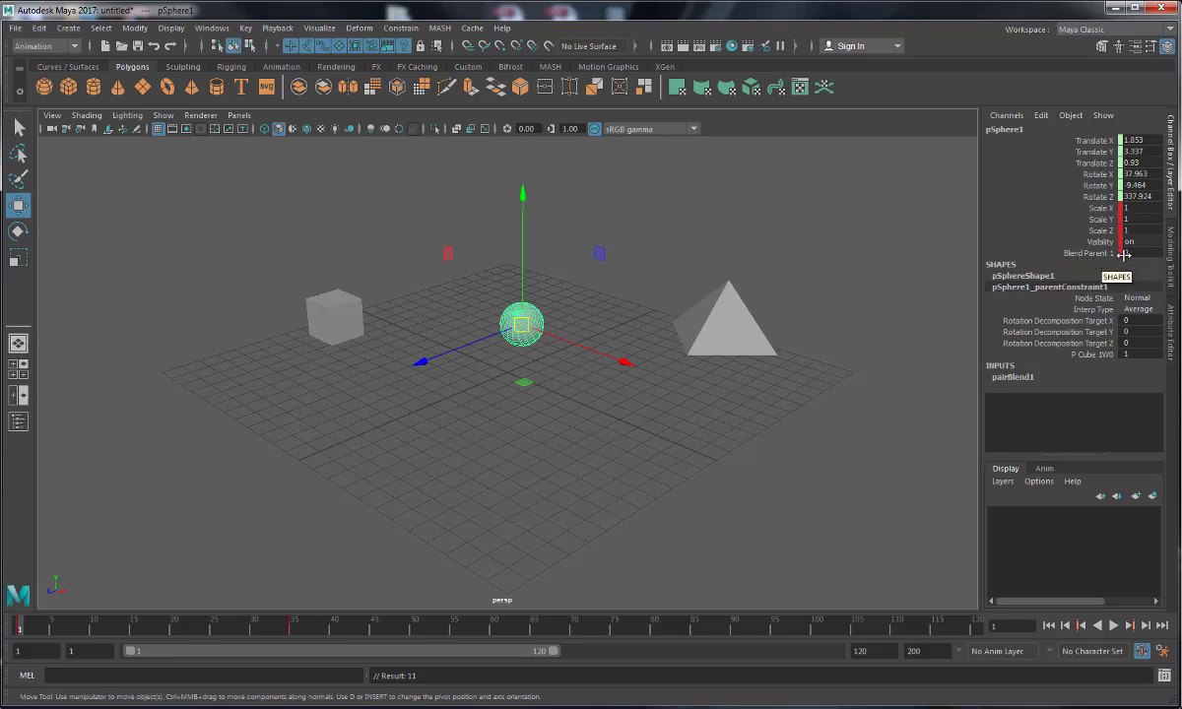
click(528, 372)
click(522, 328)
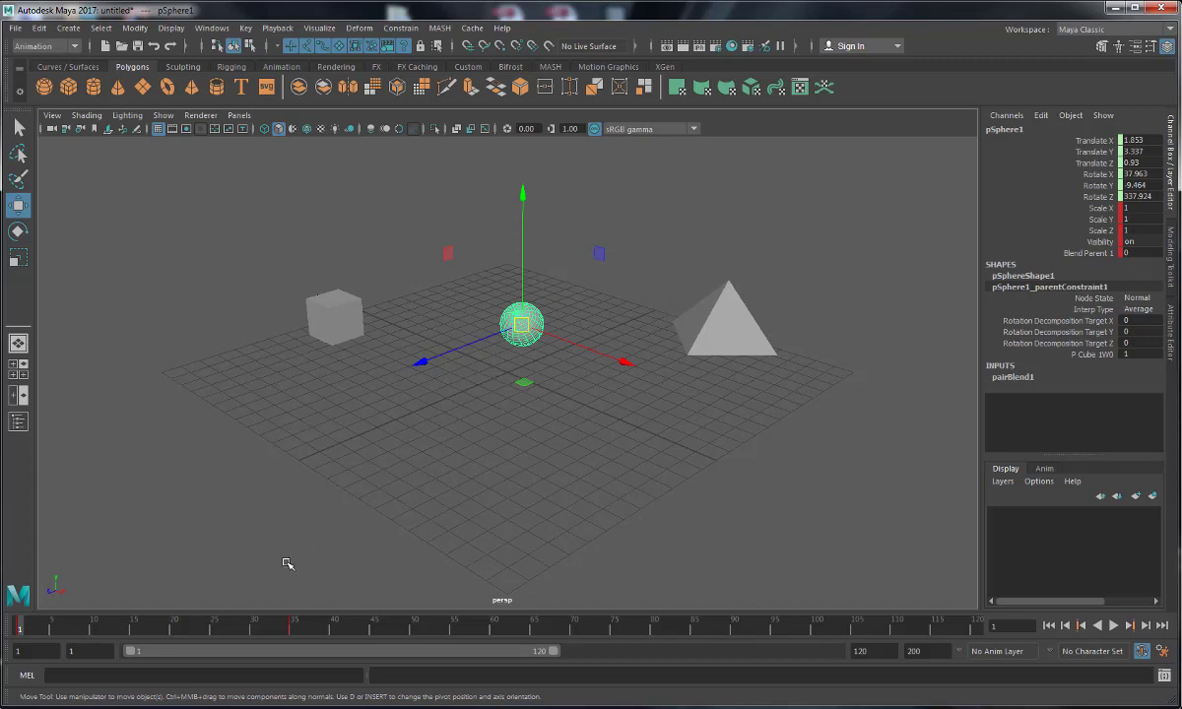
Step: Set Blend Parent 1 to 1 at frame 1 and scrub frames 1–35 to watch the blend
click(1088, 254)
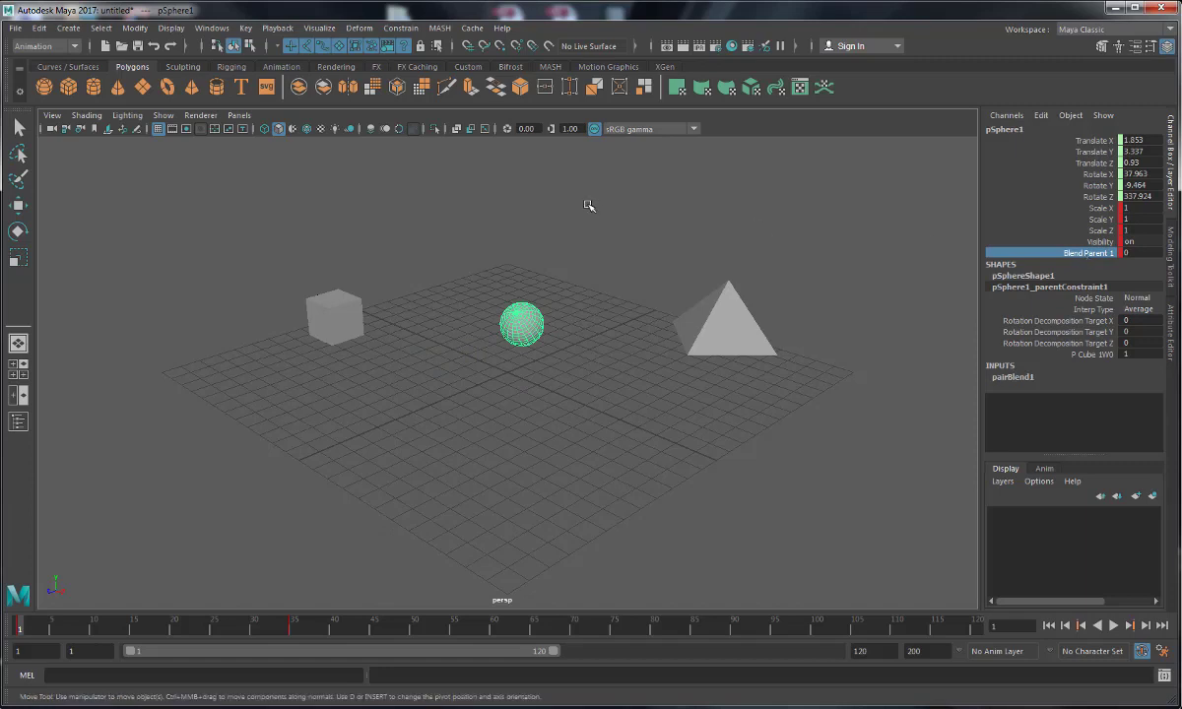
middle_drag(510, 220, 705, 219)
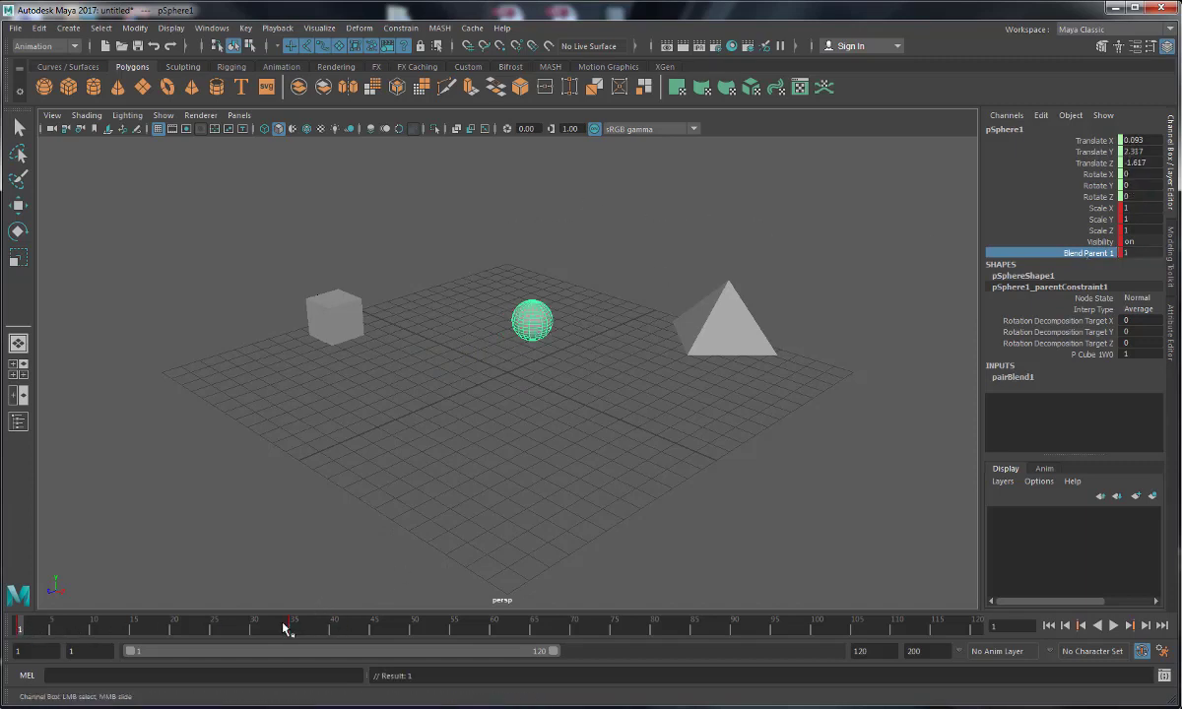
drag(24, 631, 289, 603)
drag(229, 645, 26, 630)
drag(20, 631, 150, 680)
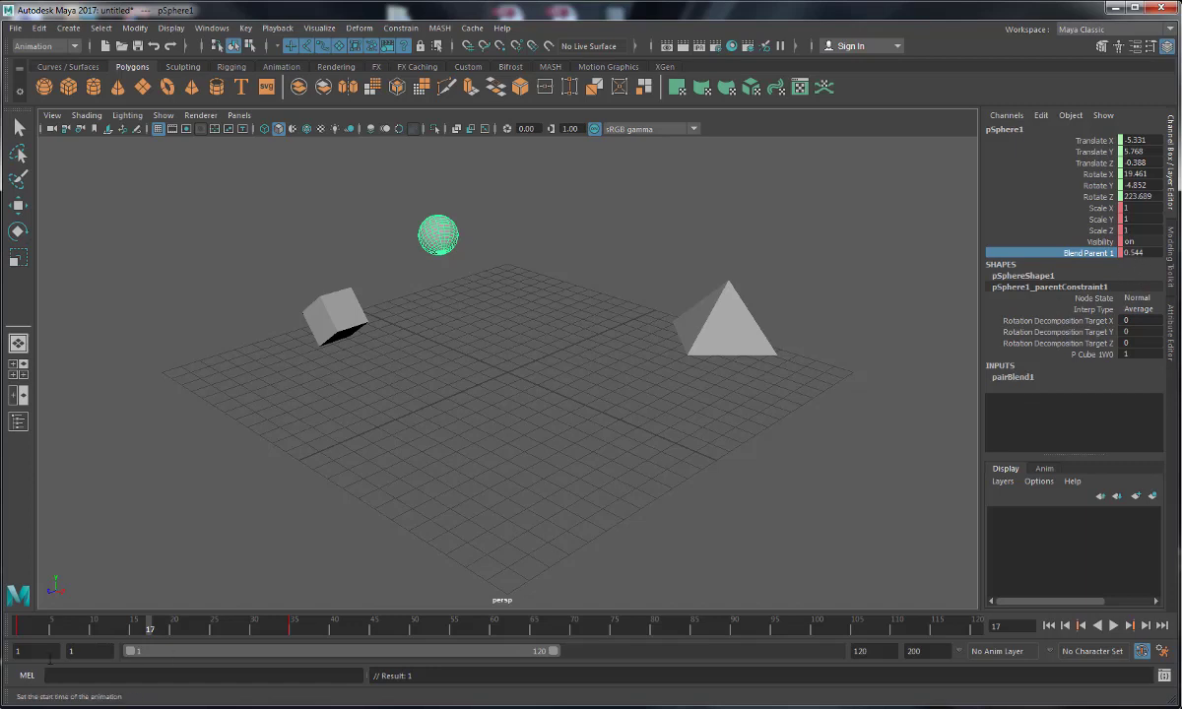
Step: Scrub frames 1–34, raise Blend Parent 1 to 1, and play the animation
click(18, 625)
key(alt+v)
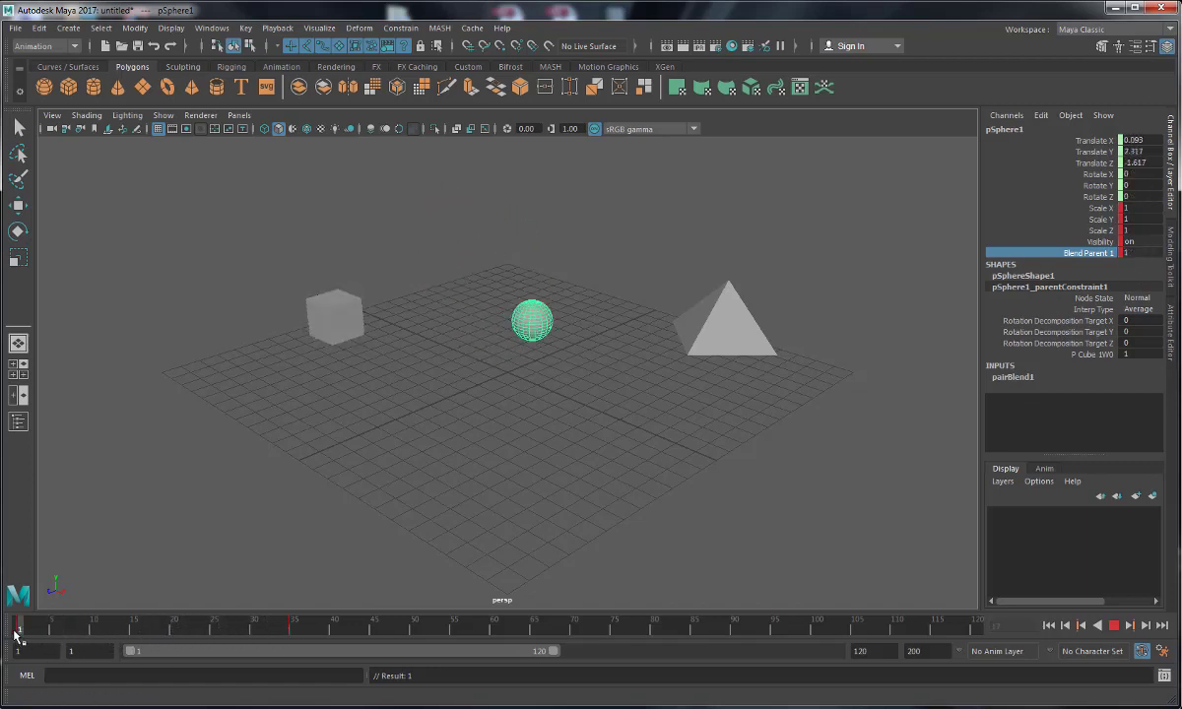
drag(266, 636, 286, 636)
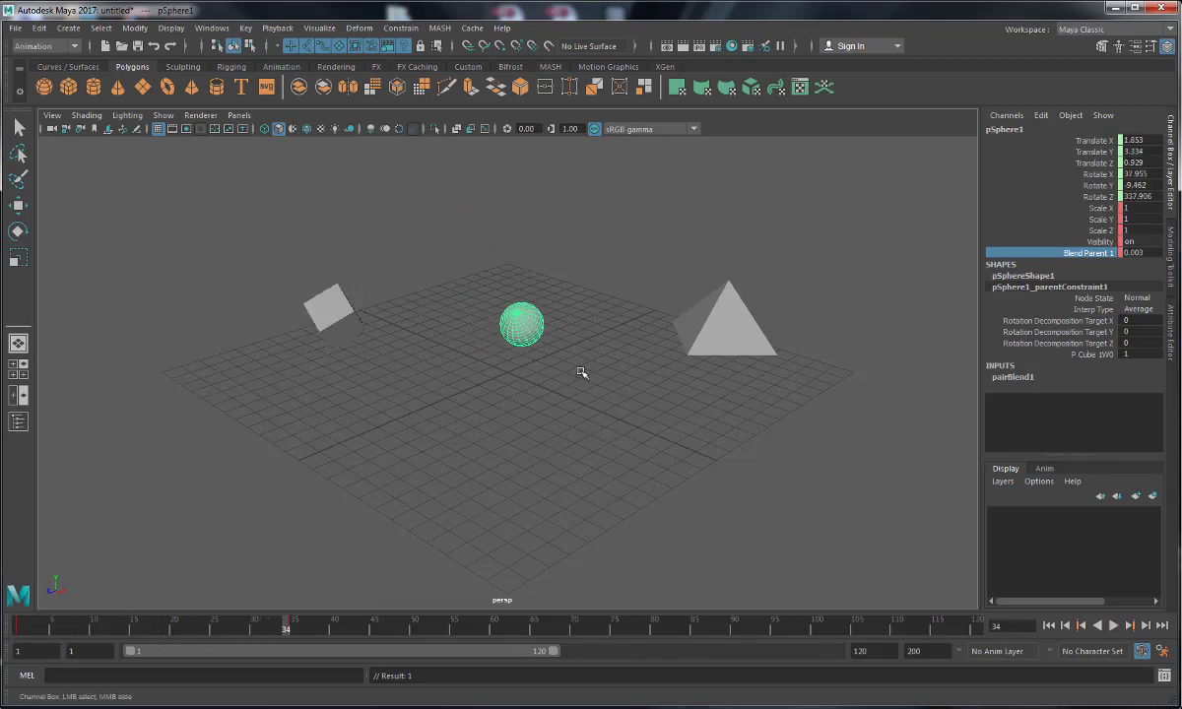
drag(286, 627, 22, 631)
drag(266, 636, 285, 633)
drag(20, 630, 286, 626)
middle_drag(687, 258, 817, 258)
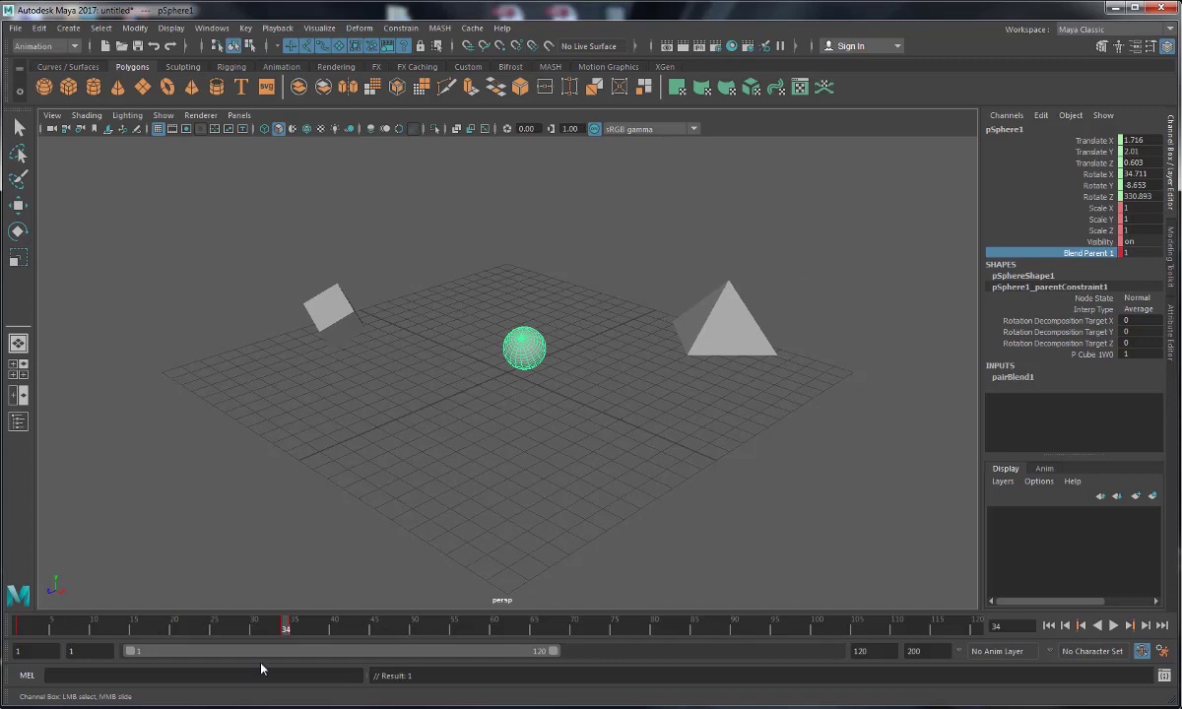
key(alt+v)
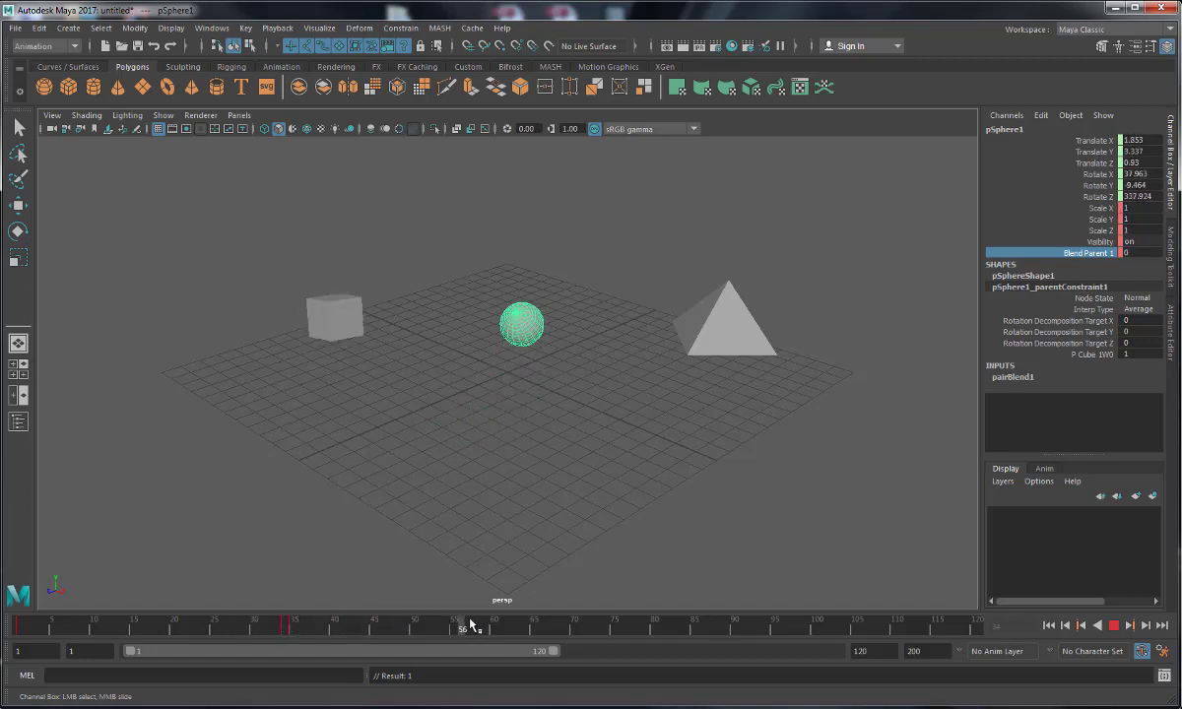
mouse_move(337, 631)
mouse_down()
mouse_move(167, 630)
mouse_move(6, 601)
mouse_move(99, 597)
mouse_move(214, 644)
mouse_move(592, 636)
mouse_move(281, 640)
mouse_move(174, 678)
mouse_move(517, 678)
mouse_move(358, 678)
mouse_move(415, 674)
mouse_up()
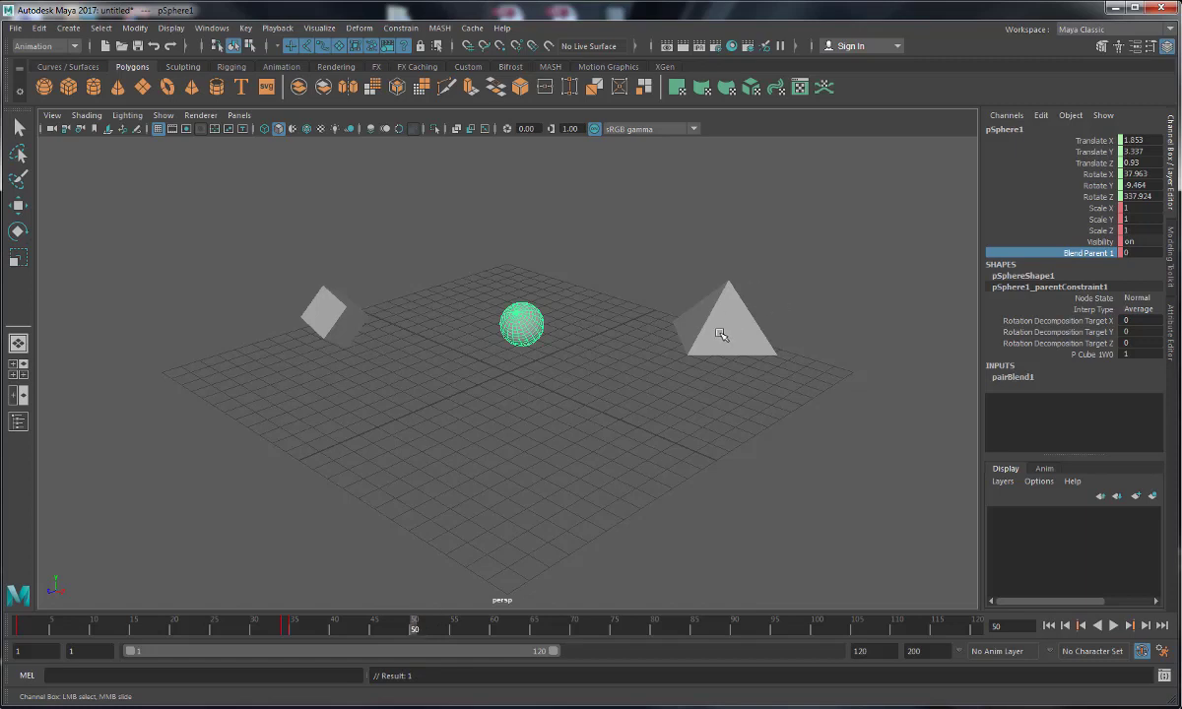
Step: Select the pyramid then the sphere and apply Constrain > Parent, adding the pyramid as a target
key(w)
click(533, 482)
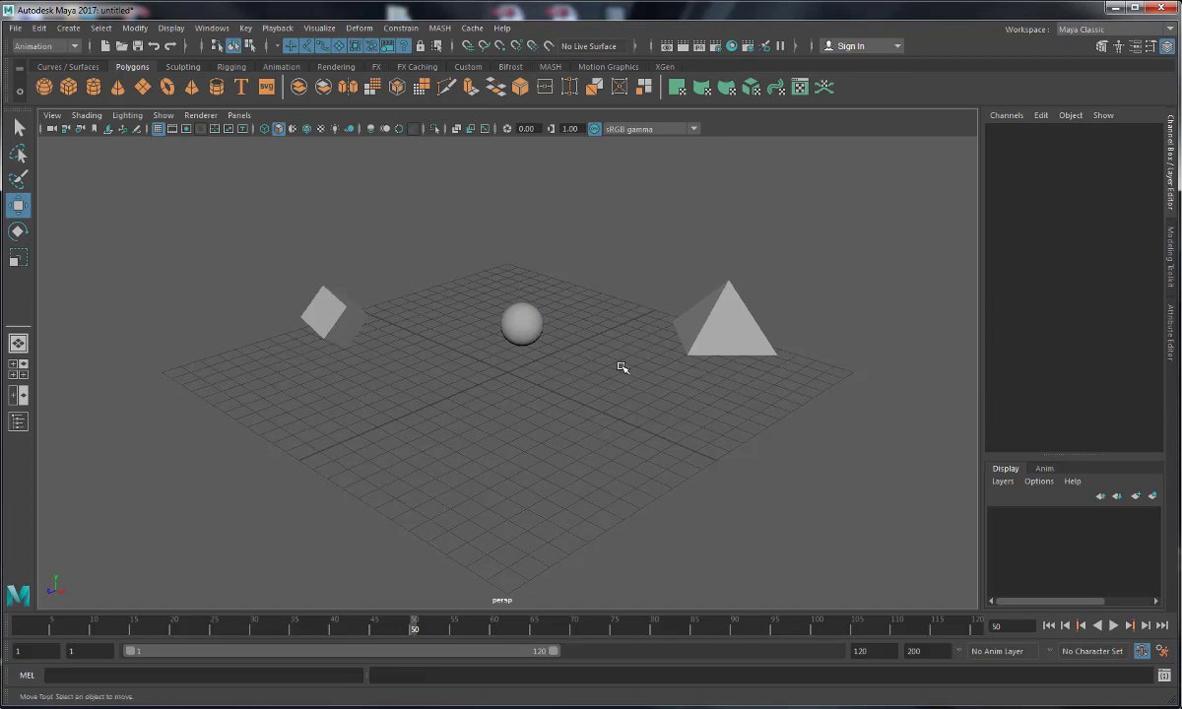
click(719, 310)
click(708, 443)
click(717, 328)
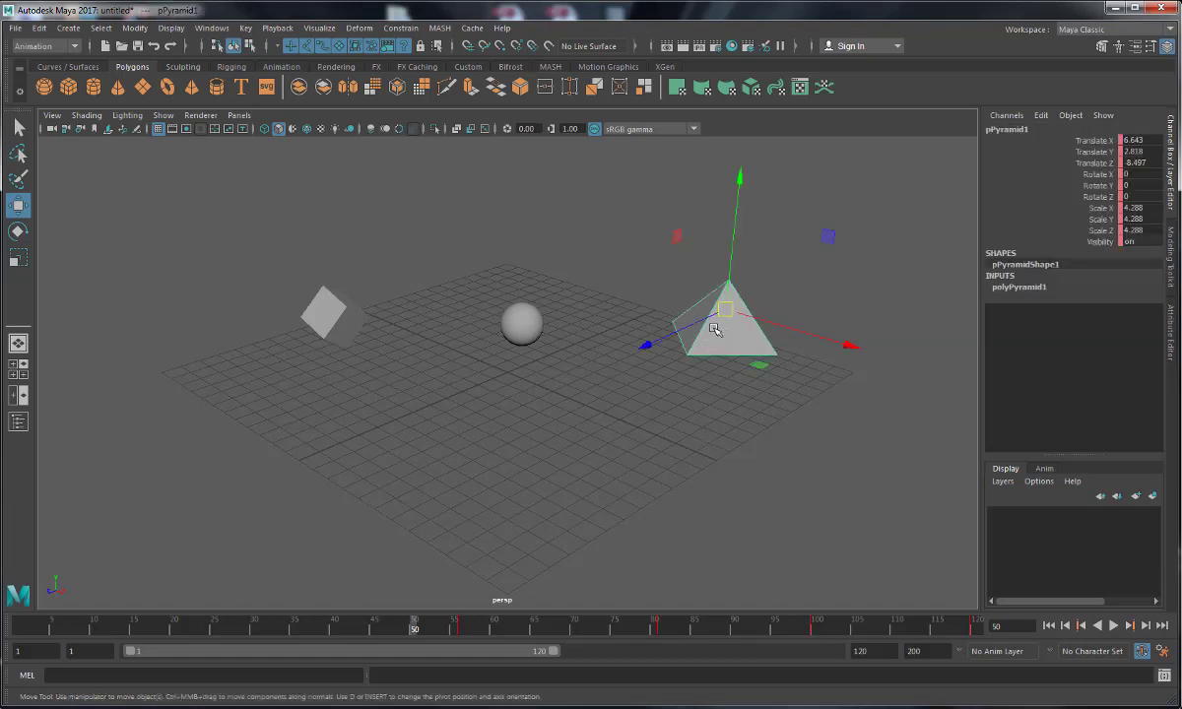
click(523, 323)
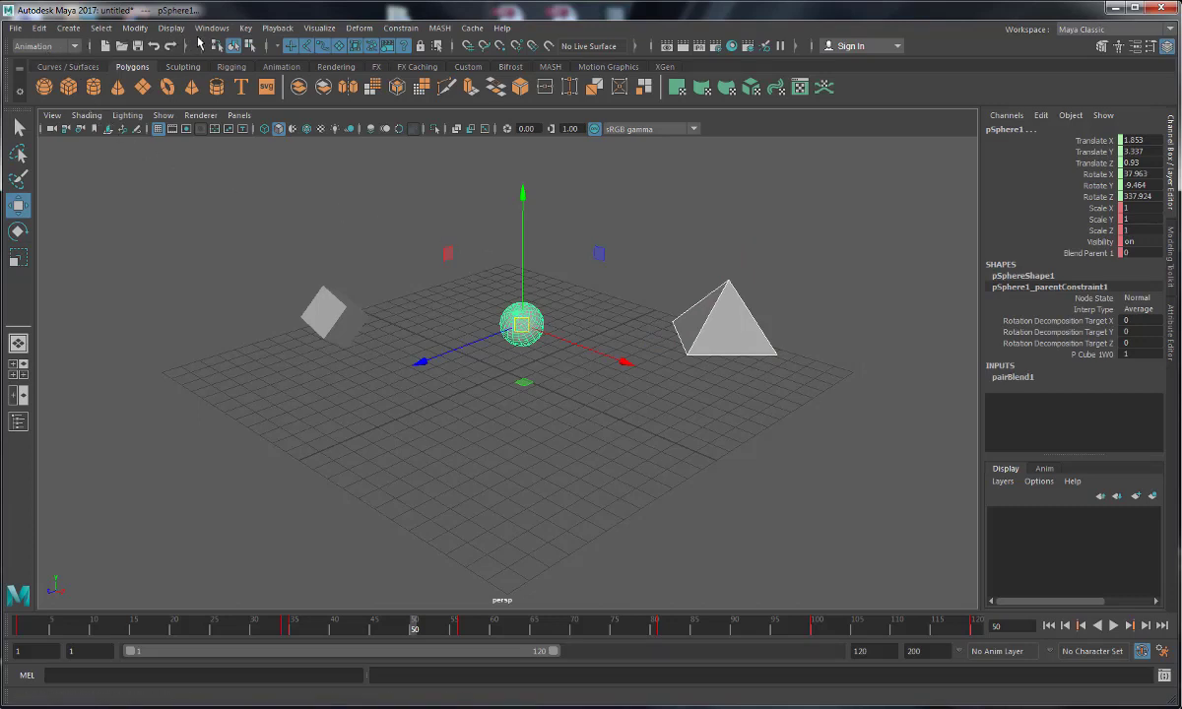
click(398, 29)
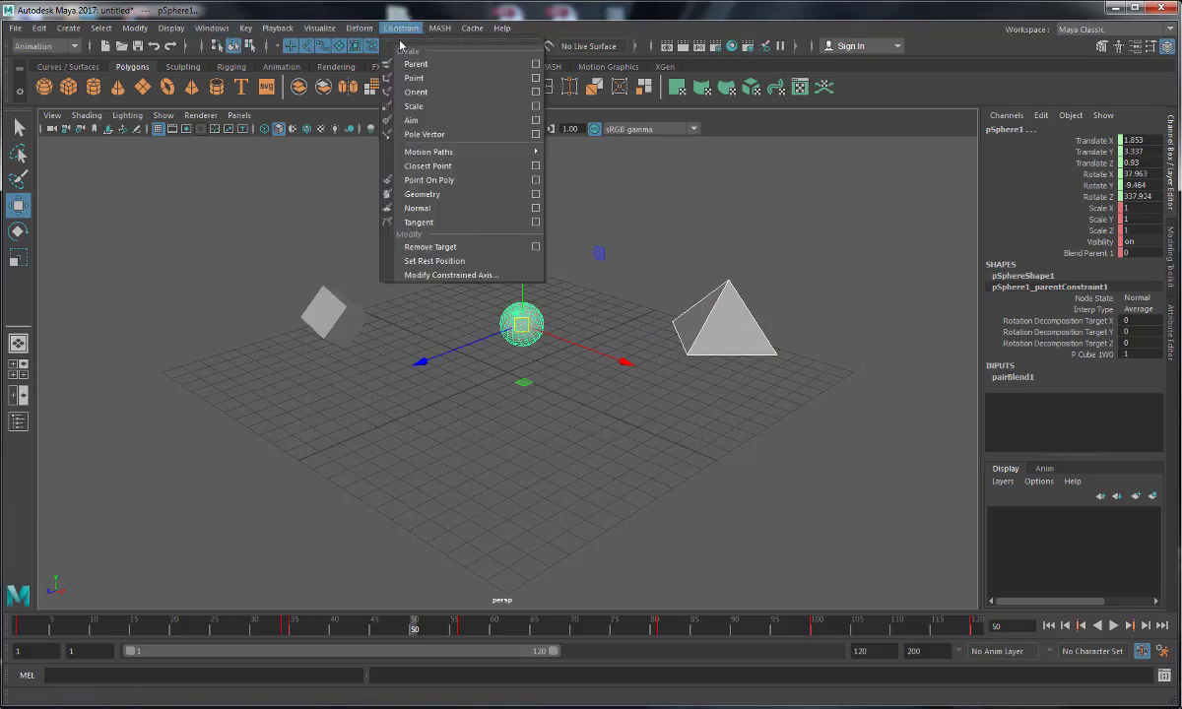
click(457, 66)
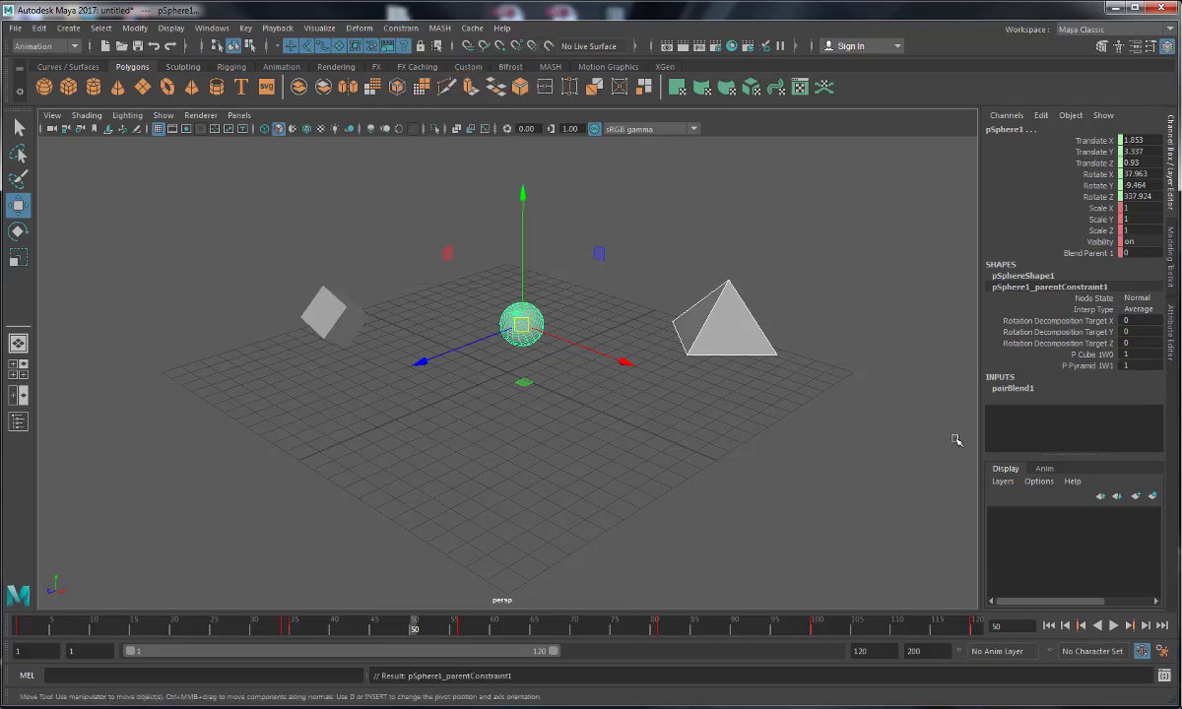
click(572, 389)
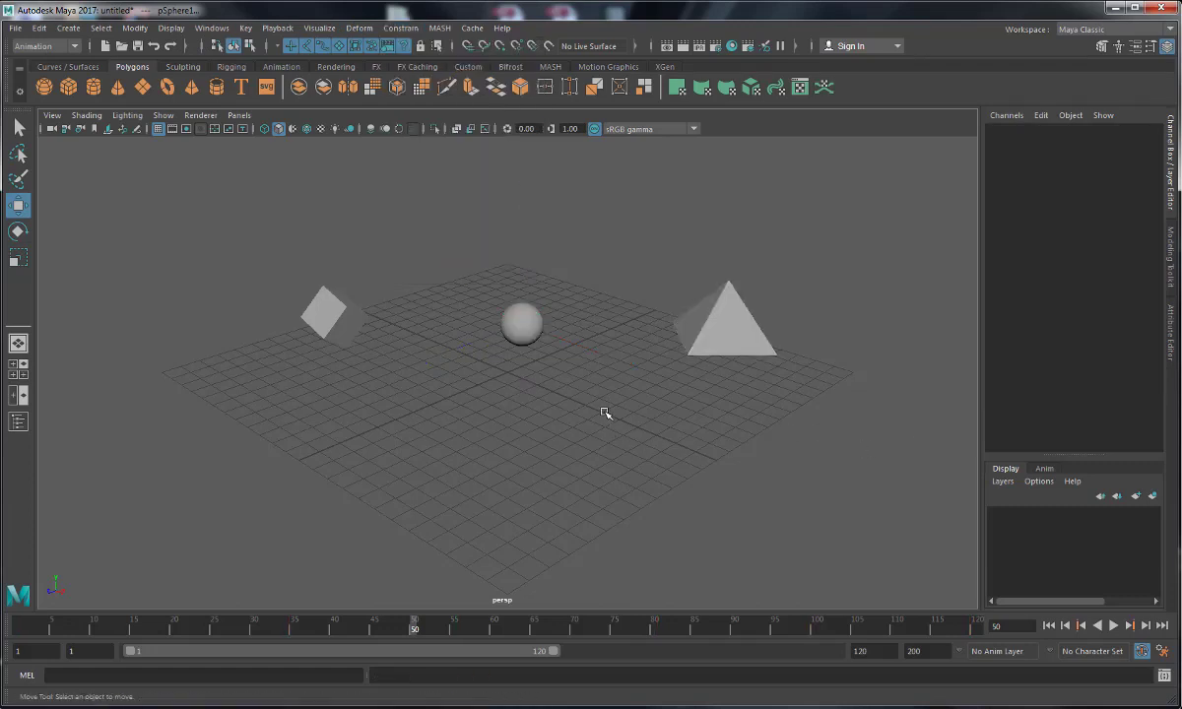
Step: Select the sphere and check that both P Cube 1W0 and P Pyramid 1W1 weights read 1
click(525, 320)
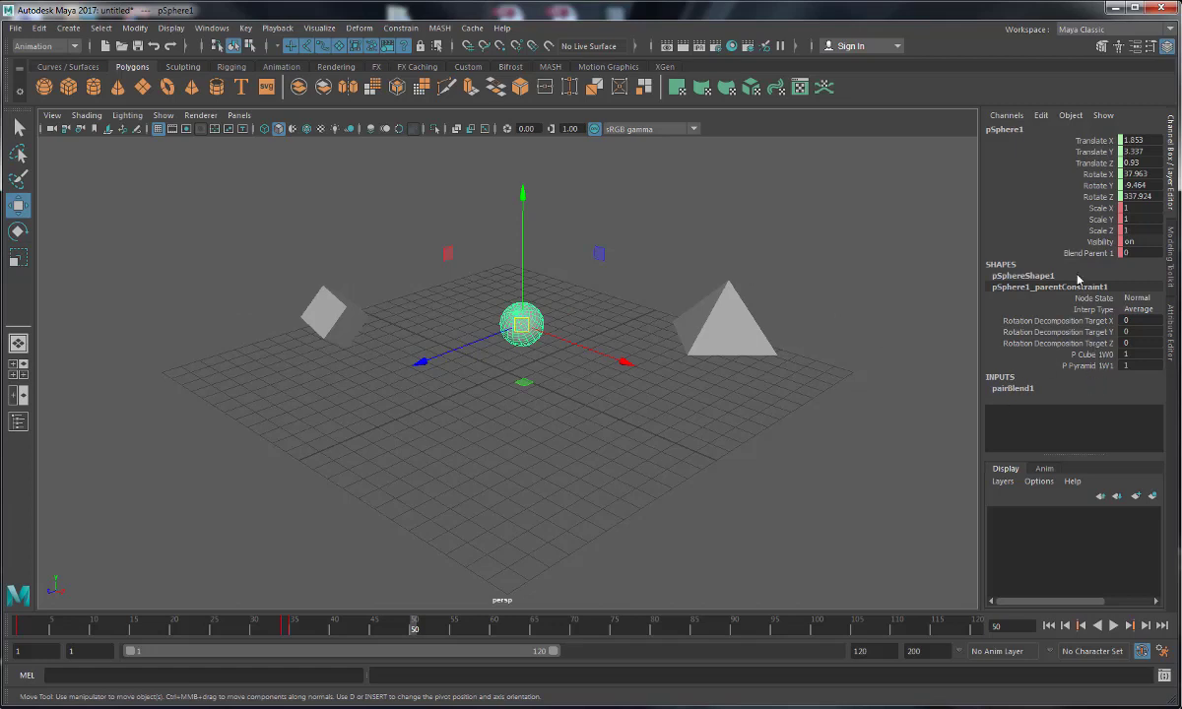
click(1074, 354)
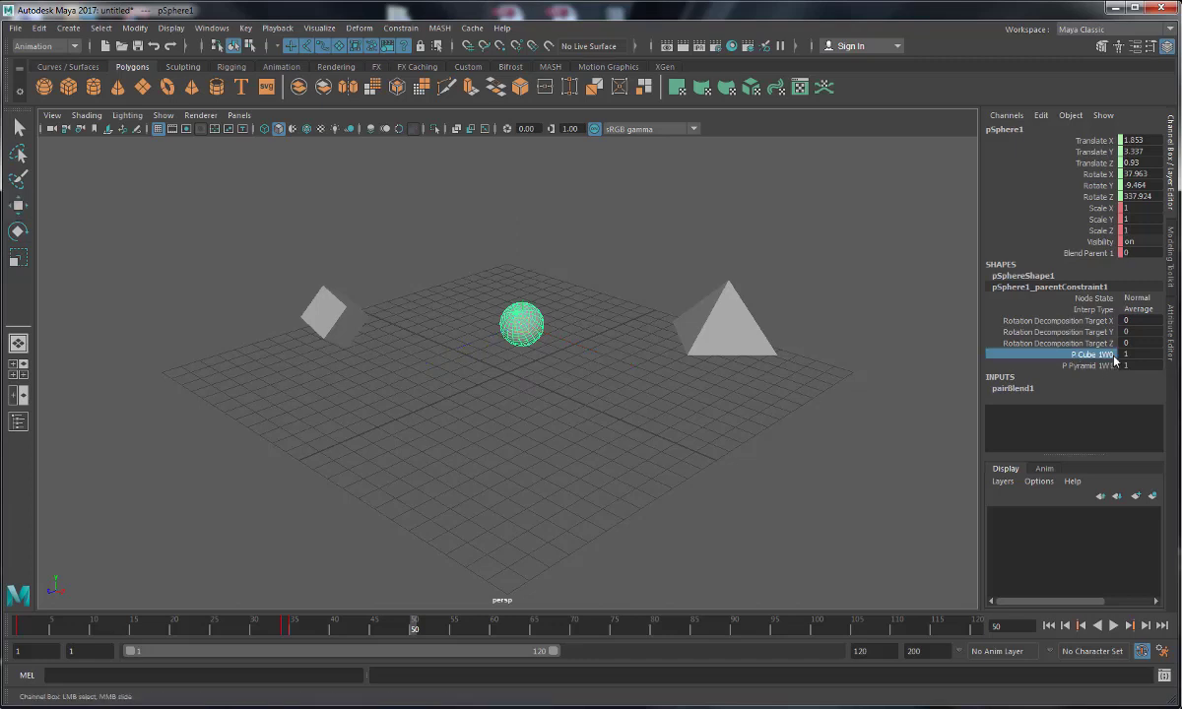
click(1083, 366)
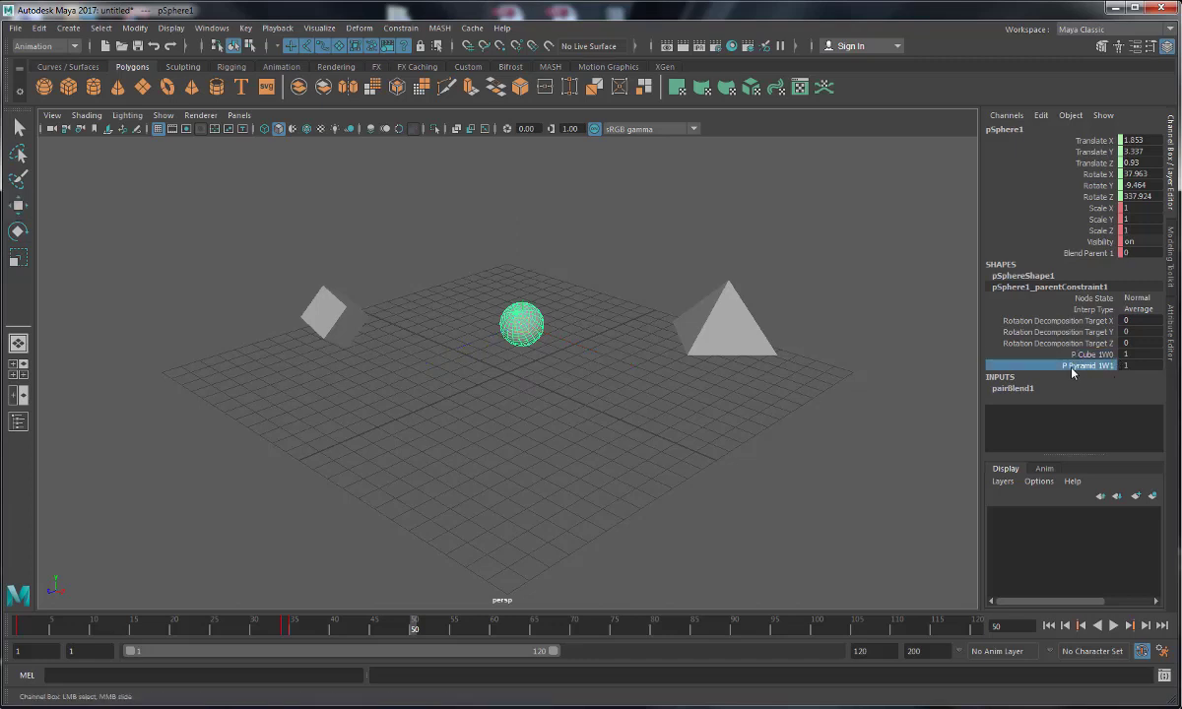
click(1123, 363)
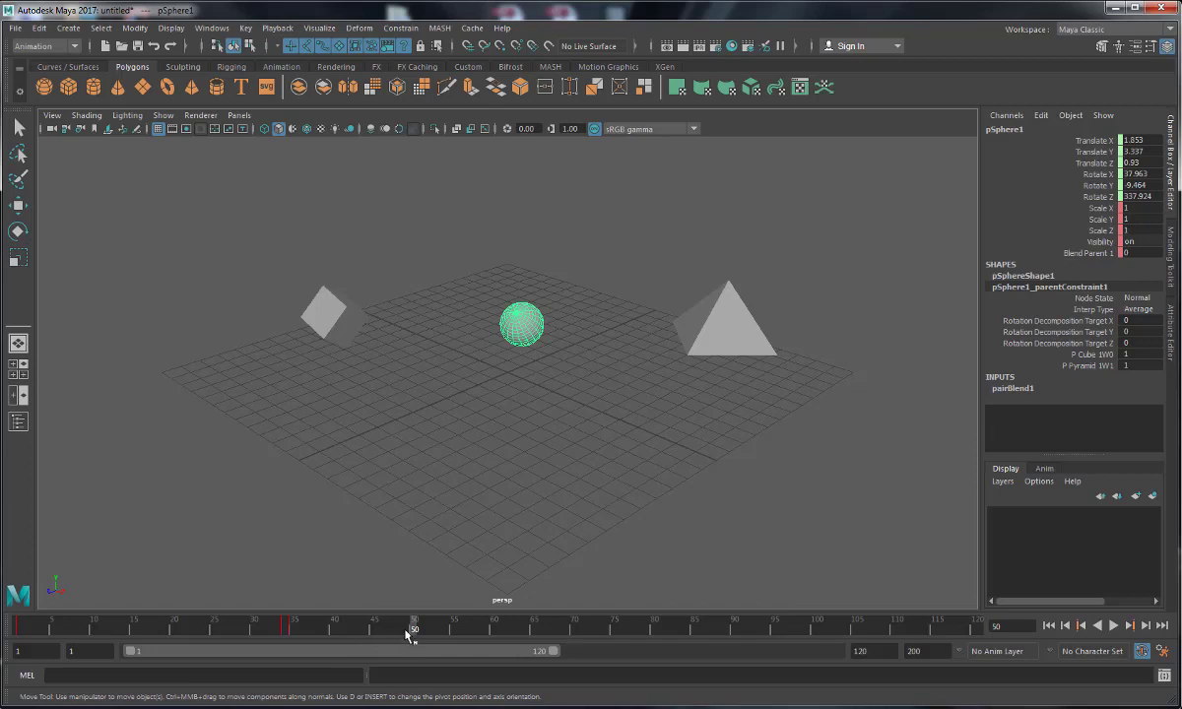
Step: Play the animation from frame 1 and stop at frame 50 with the sphere selected
click(20, 631)
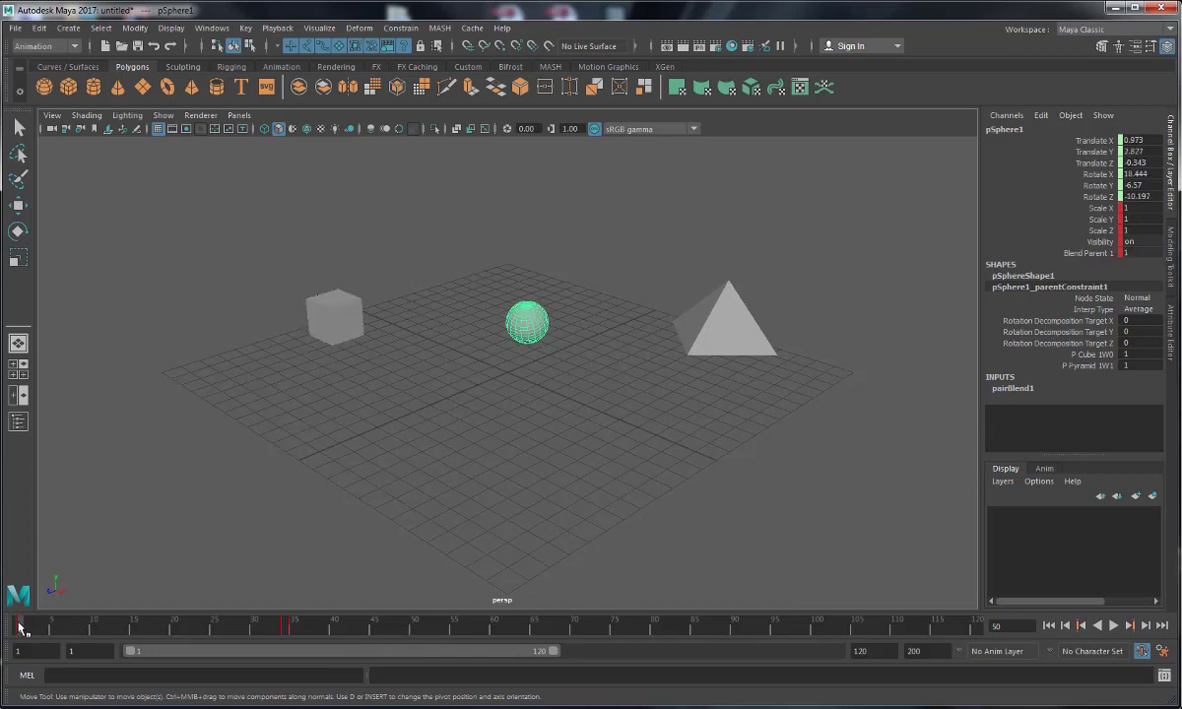
key(alt+v)
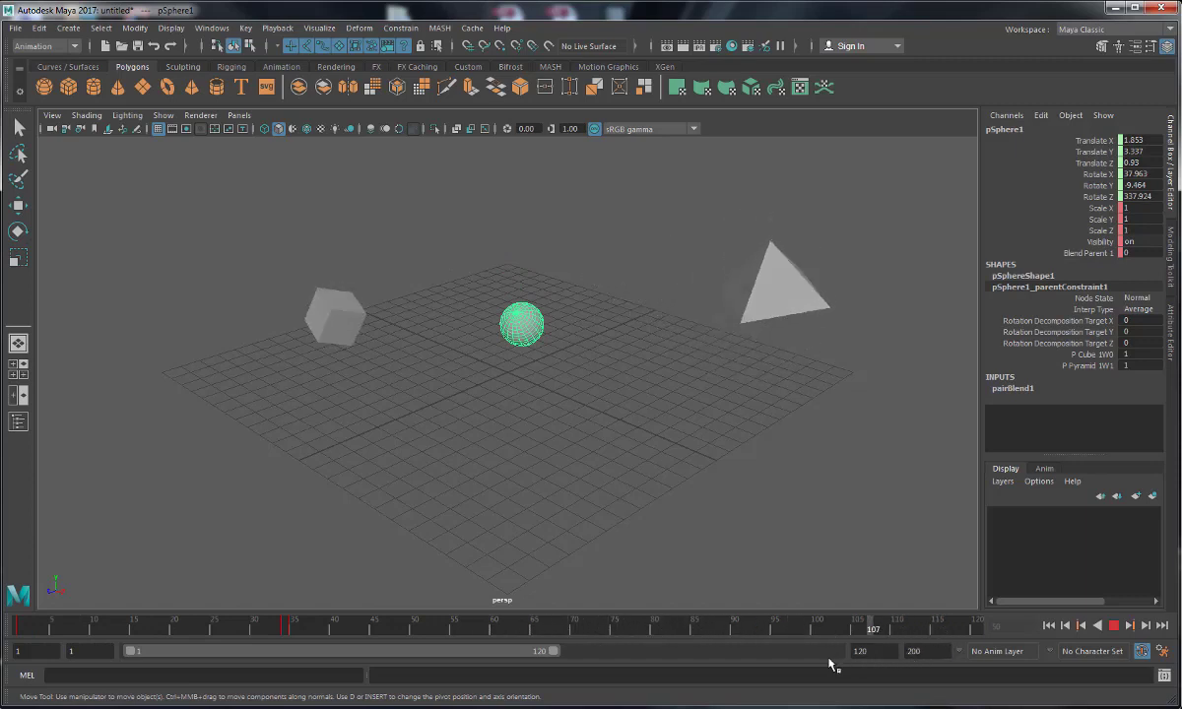
click(528, 369)
click(523, 325)
key(w)
drag(350, 632, 414, 632)
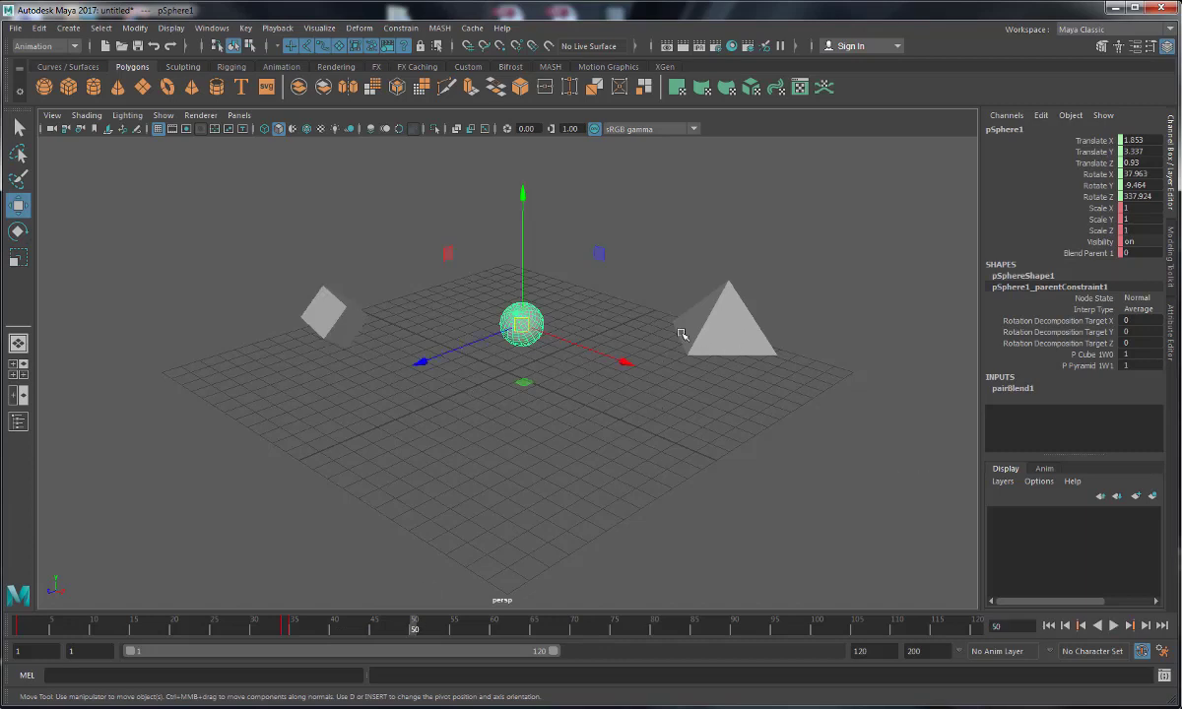
Step: Alternately select the pyramid and the sphere to compare their positions
click(727, 316)
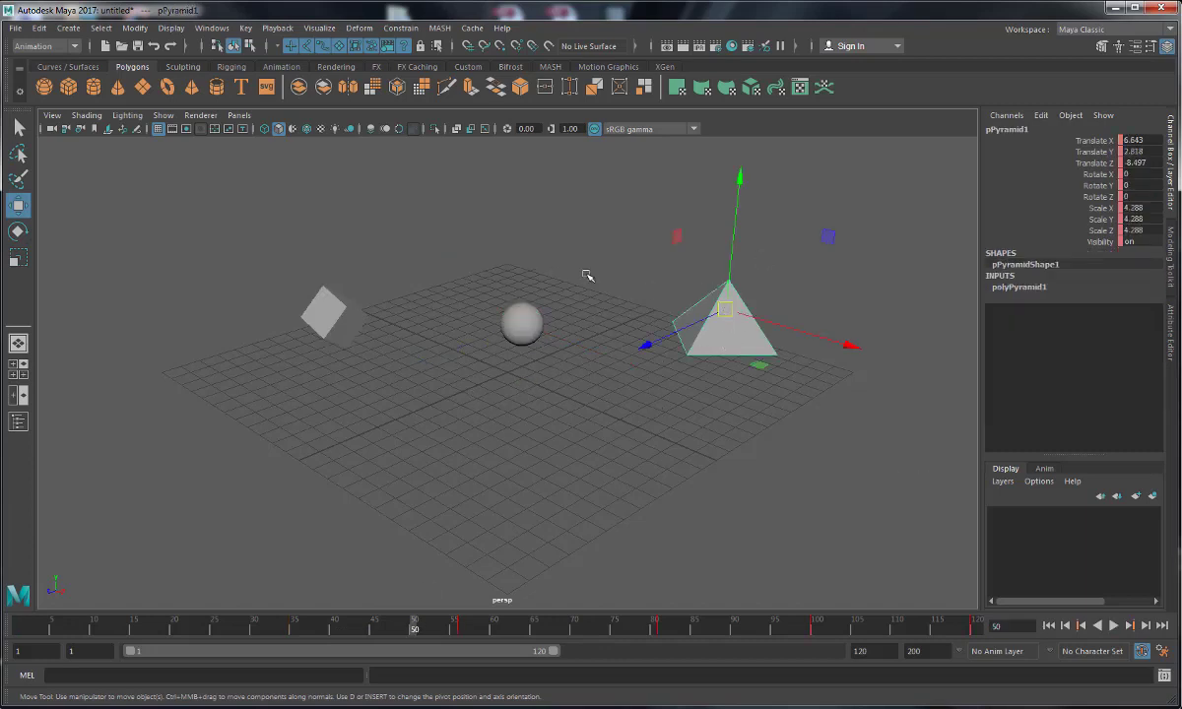
click(522, 322)
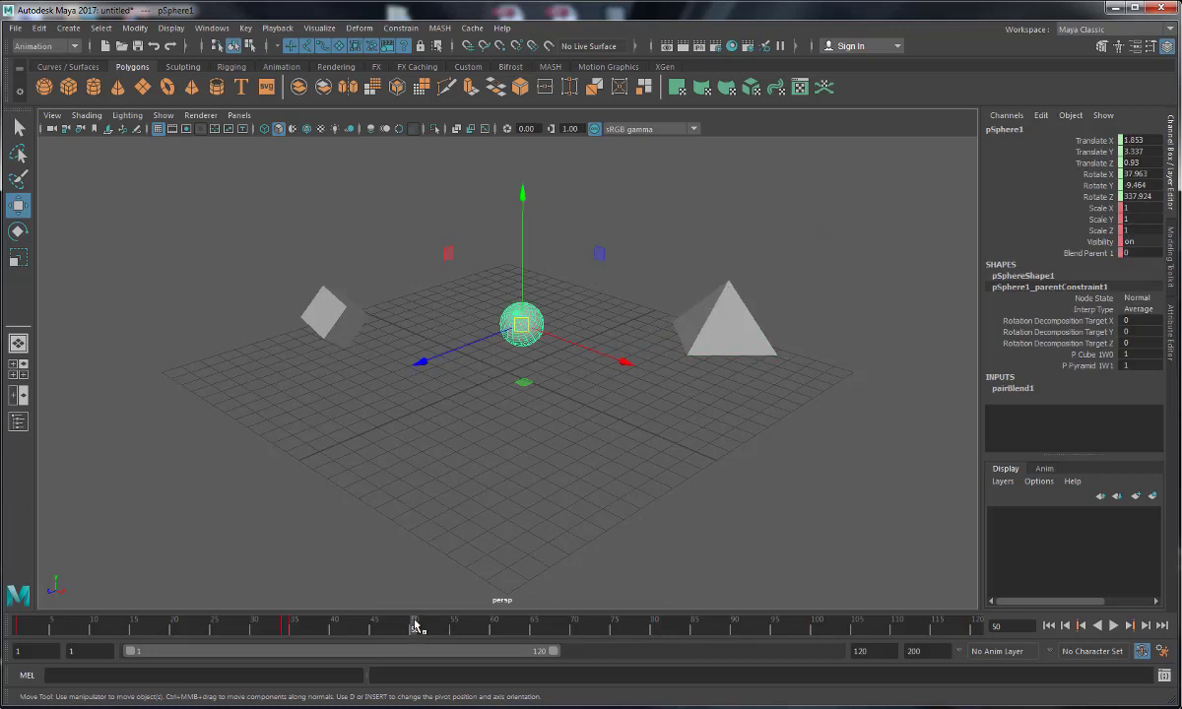
click(735, 326)
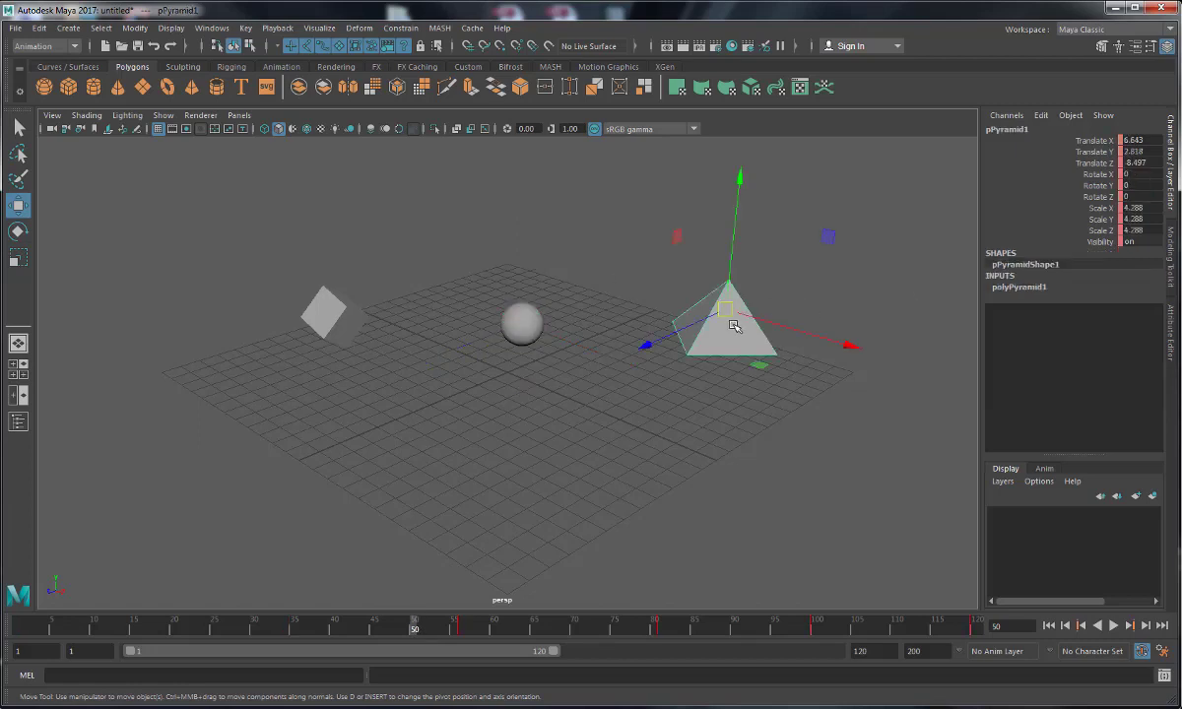
click(535, 330)
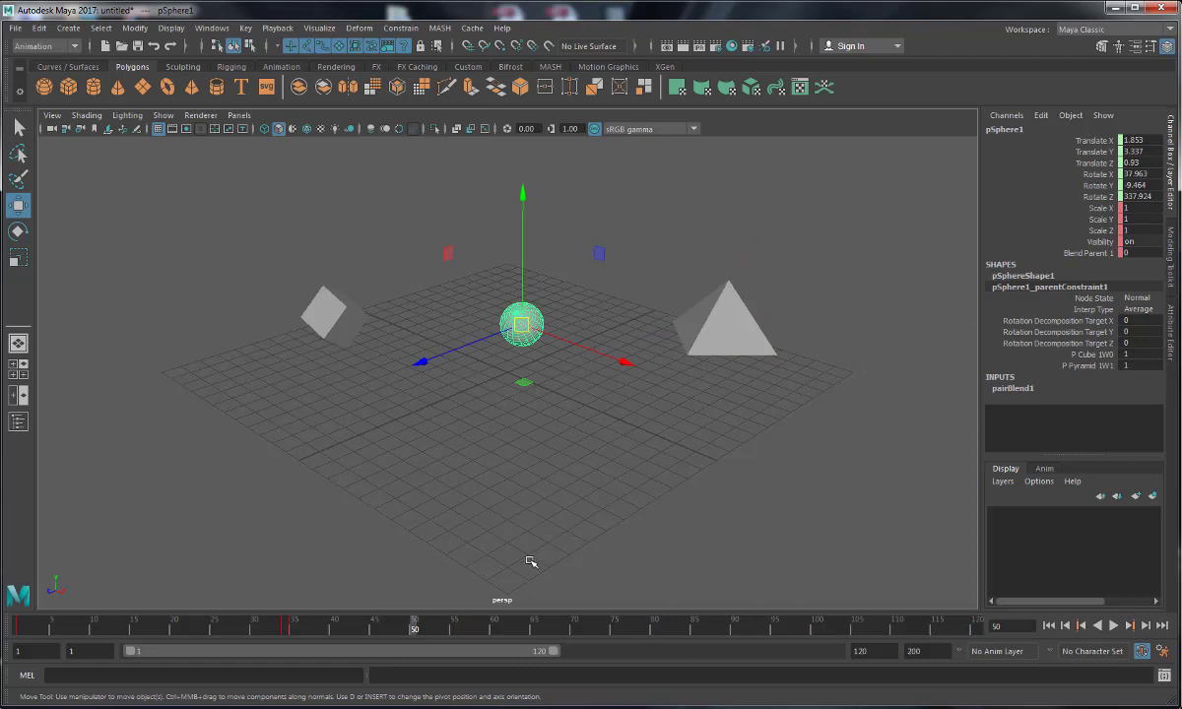
Step: Scrub frames 35–50, then at frame 50 raise the sphere's Blend Parent 1 from 0 to 1
click(406, 627)
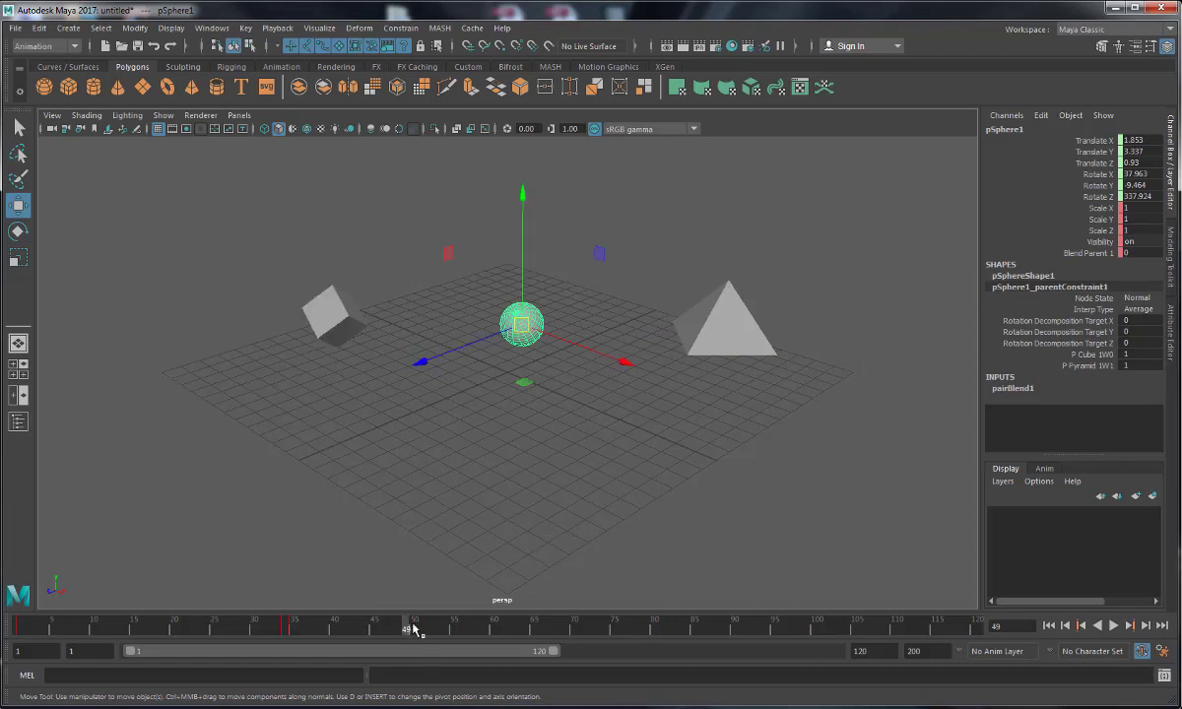
click(414, 626)
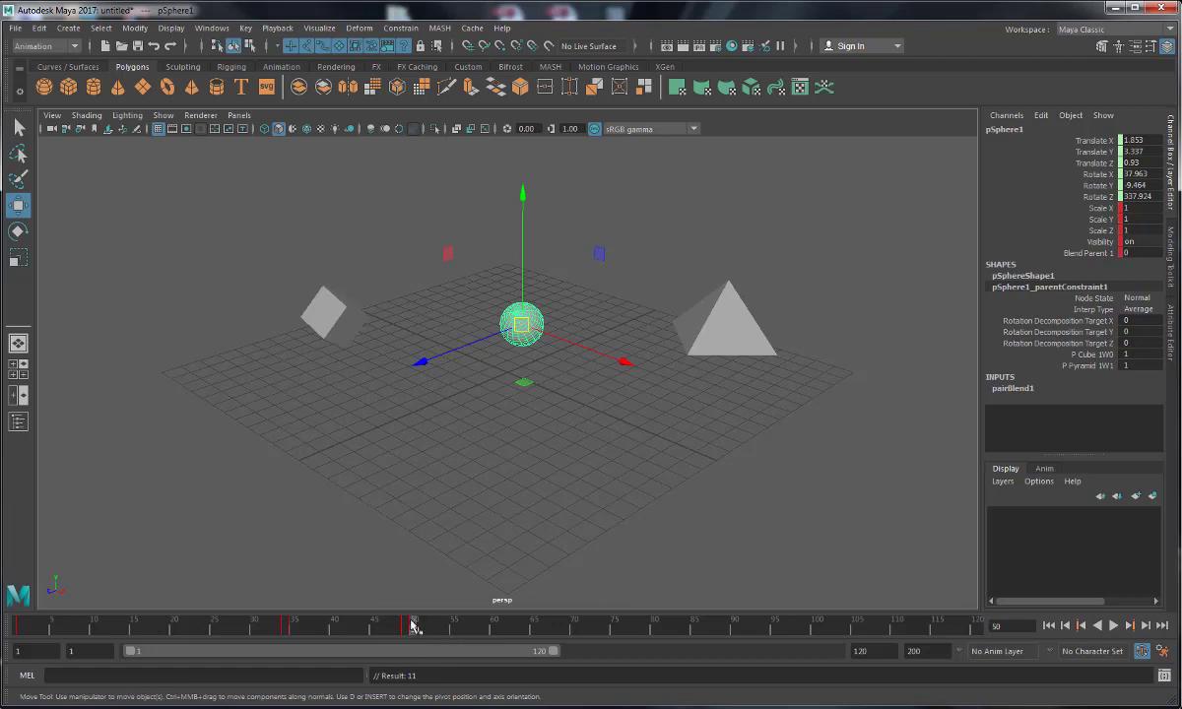
click(406, 628)
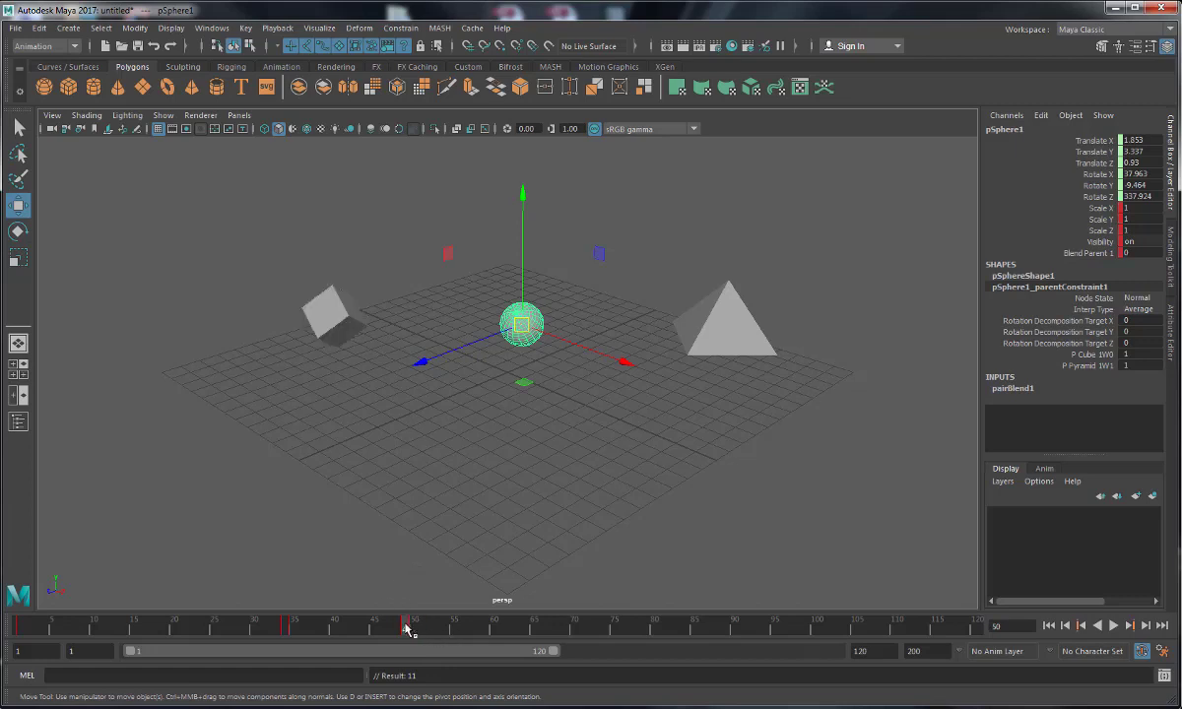
click(295, 626)
drag(295, 627, 406, 631)
click(292, 627)
drag(294, 628, 413, 631)
click(1089, 253)
middle_drag(771, 256, 958, 248)
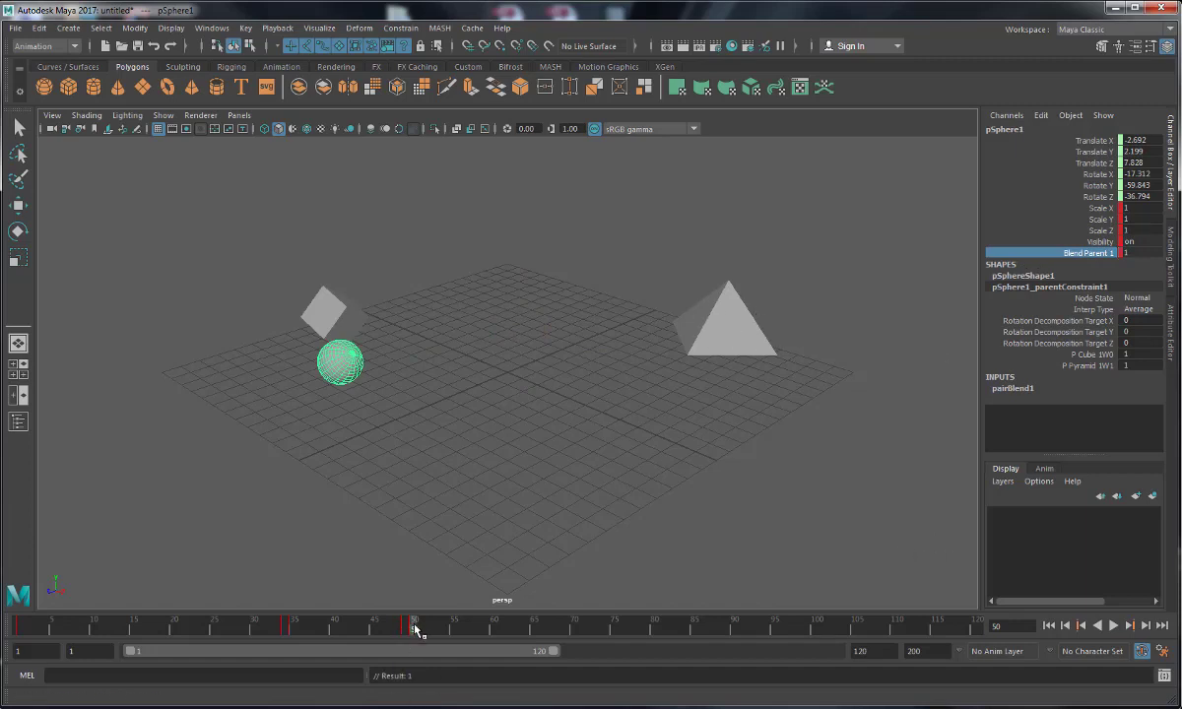
key(alt+v)
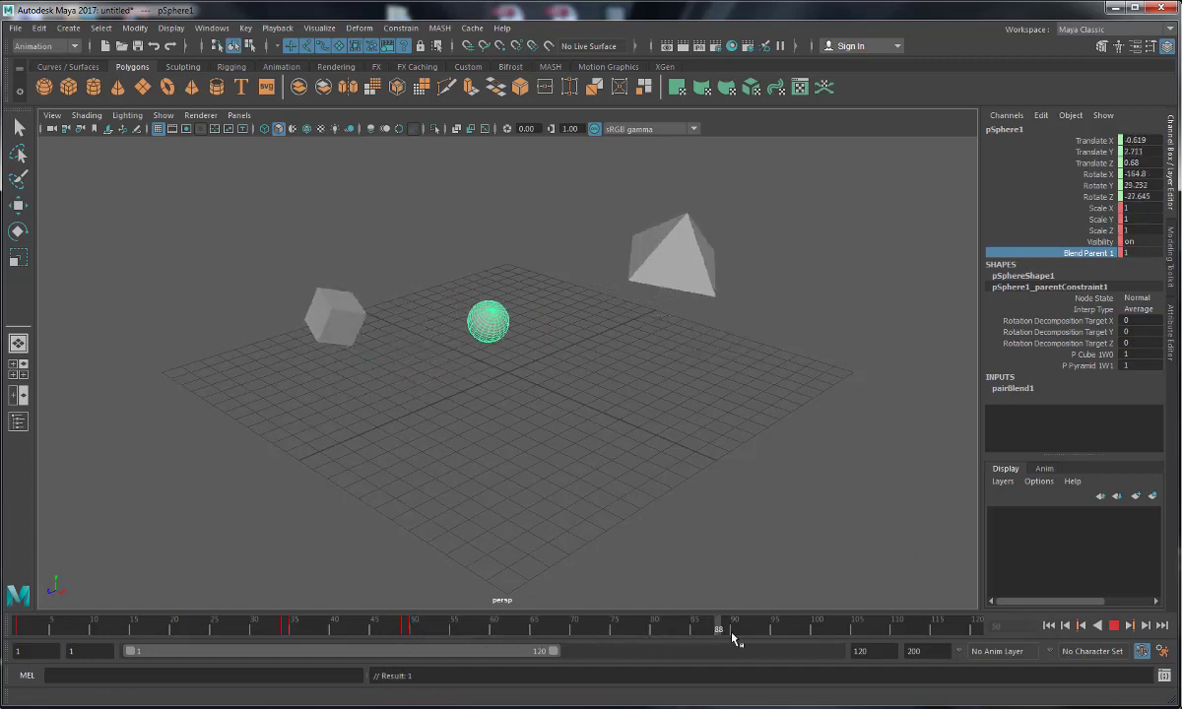
drag(591, 627, 358, 626)
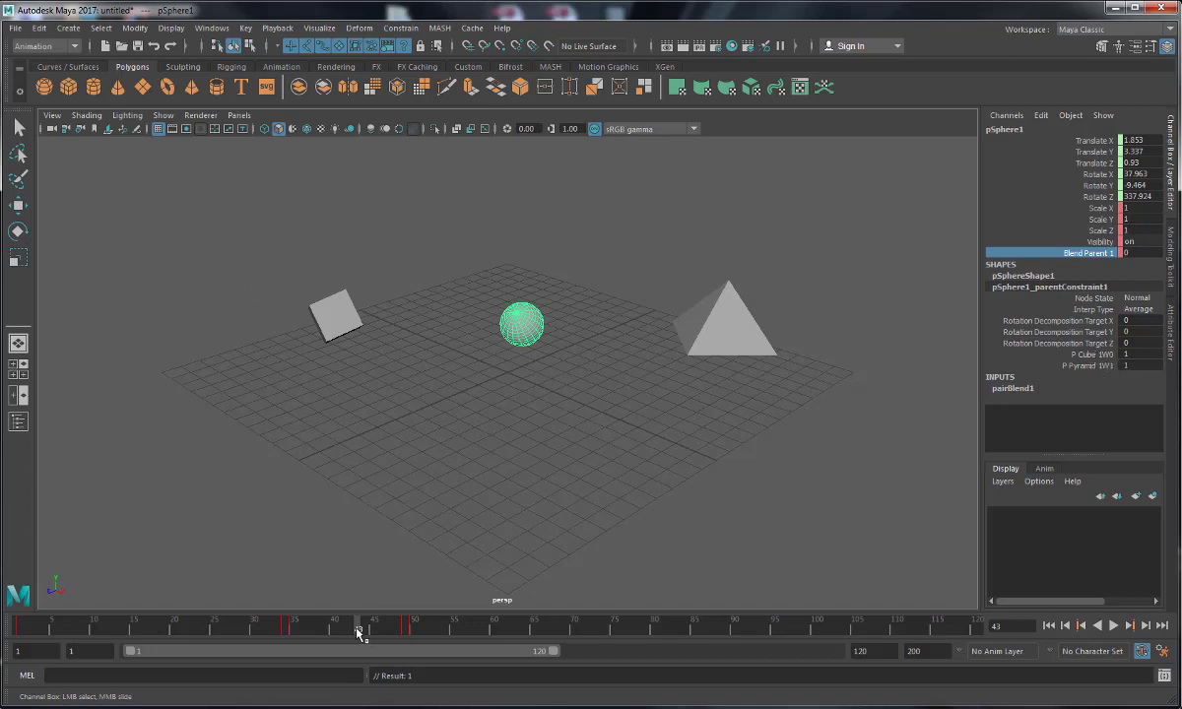
drag(359, 632, 10, 638)
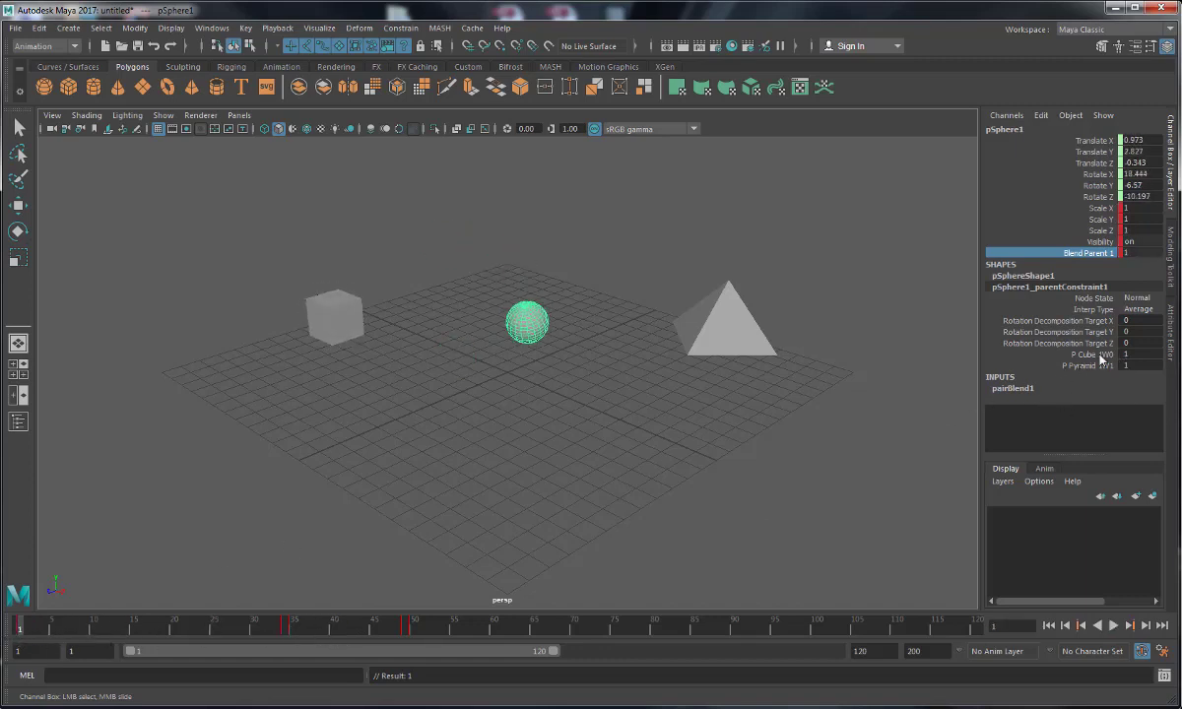
Step: Key both constraint weight channels, P Cube 1W0 and P Pyramid 1W1, at frame 1
drag(1101, 356, 1102, 366)
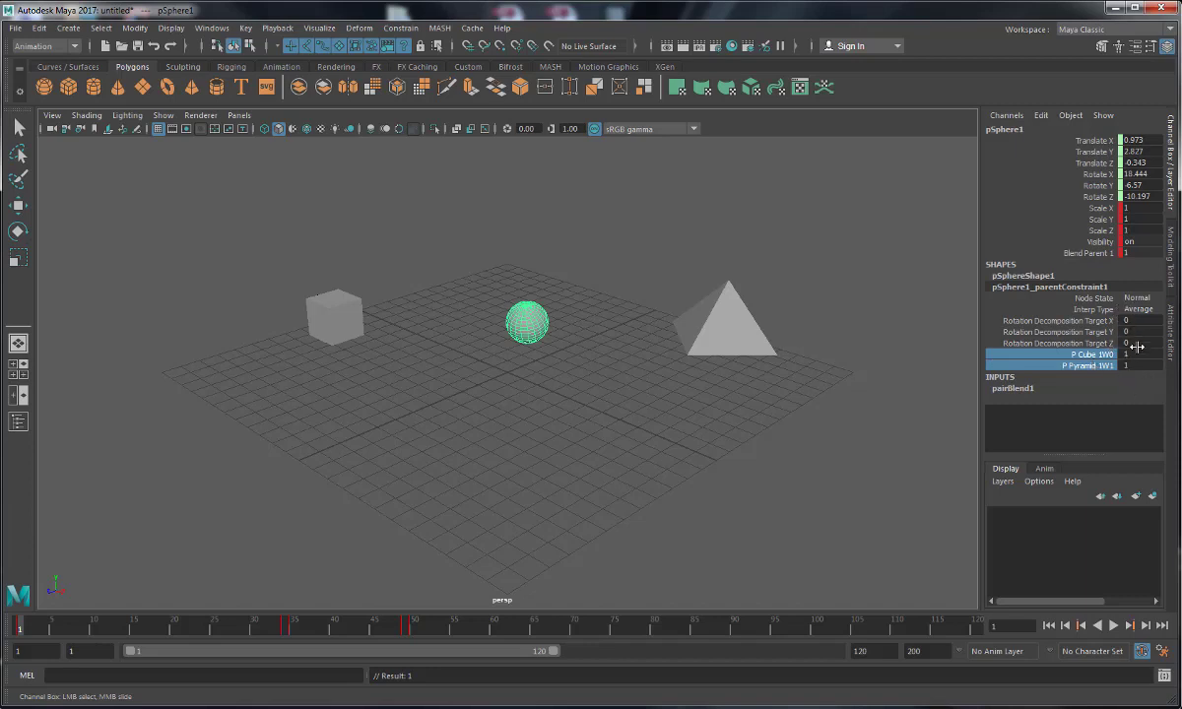
right_click(1079, 363)
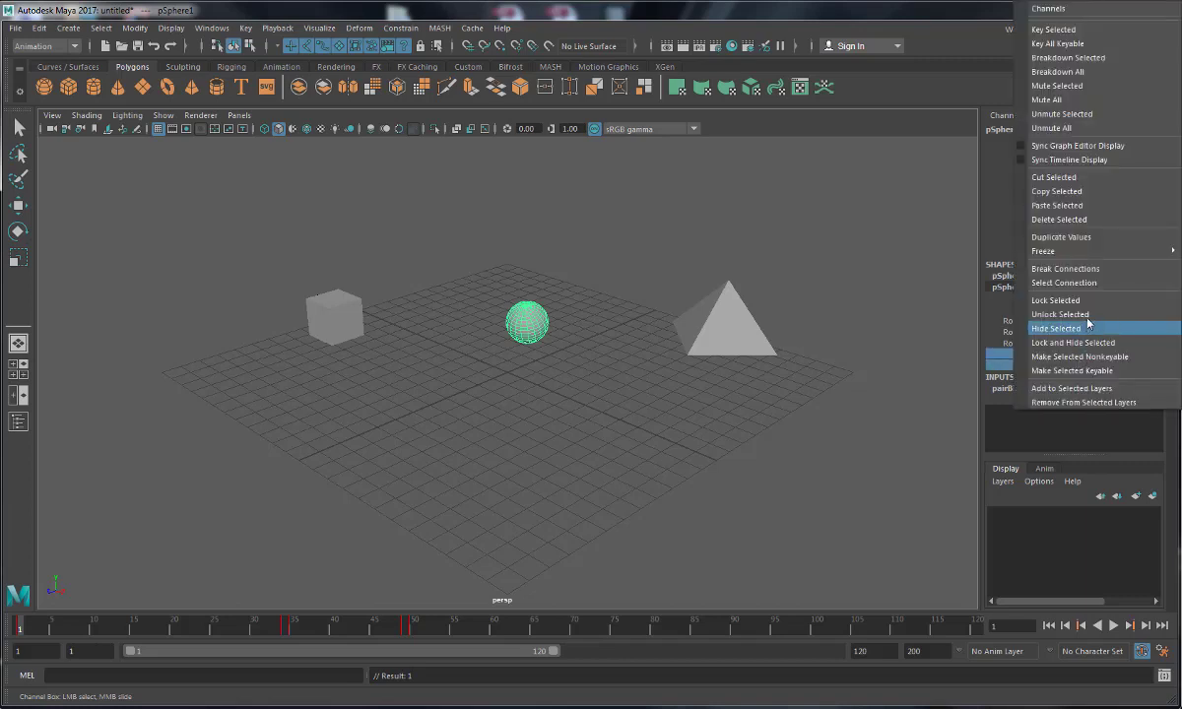
click(1053, 31)
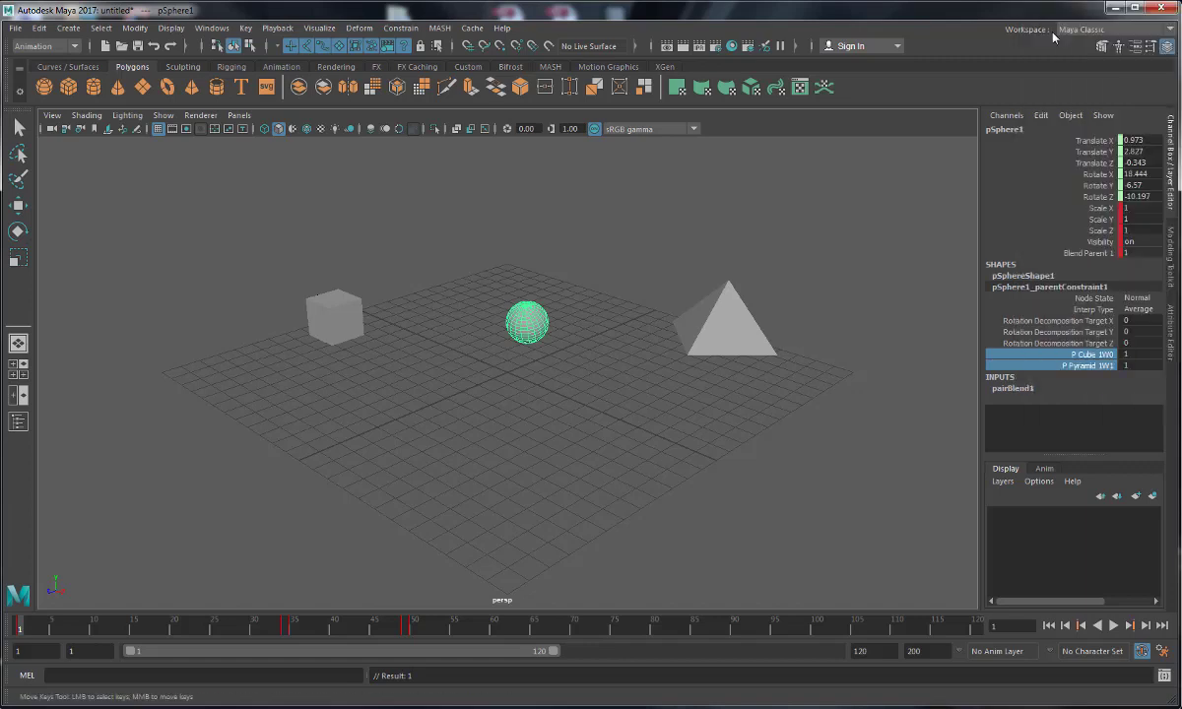
Step: Set the P Pyramid 1W1 weight to 0, leaving P Cube 1W0 at 1
double_click(1138, 366)
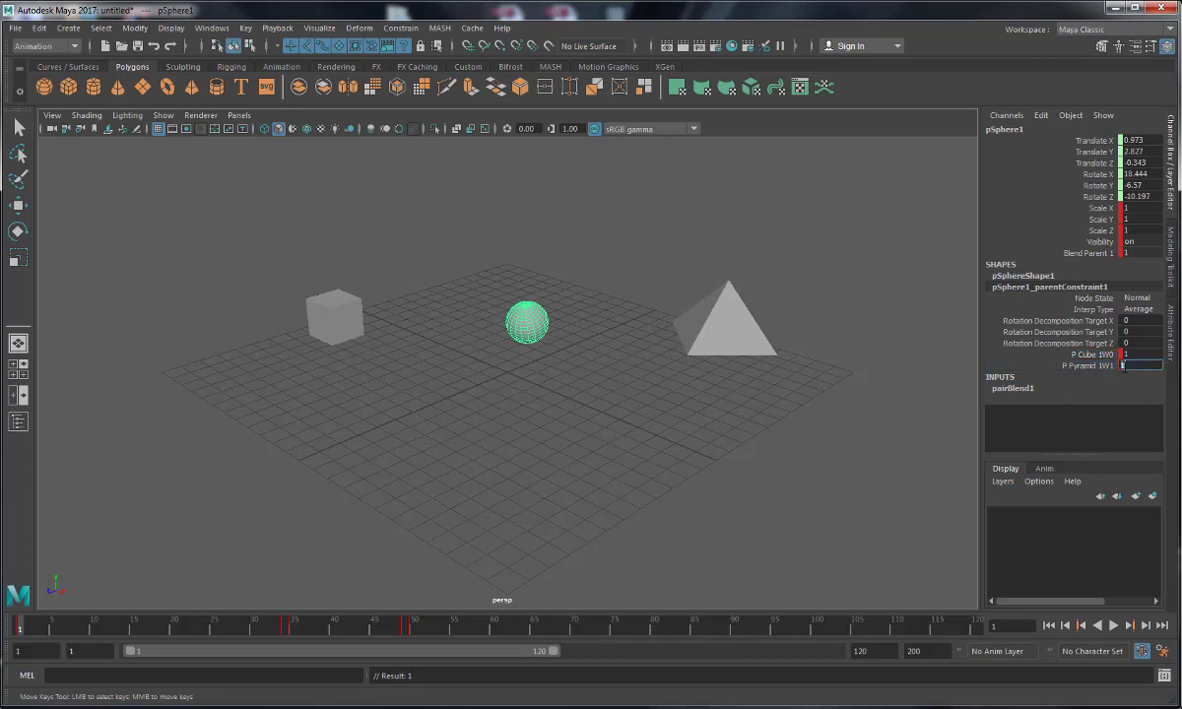
text(0)
key(Return)
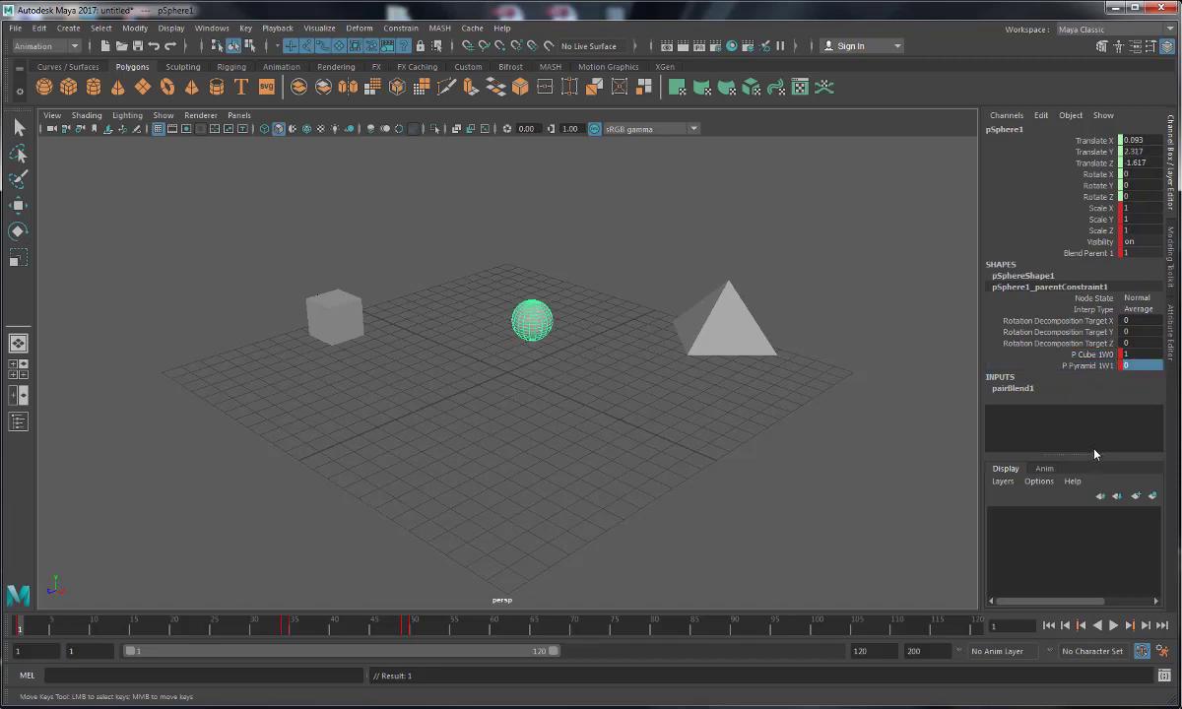
click(1088, 355)
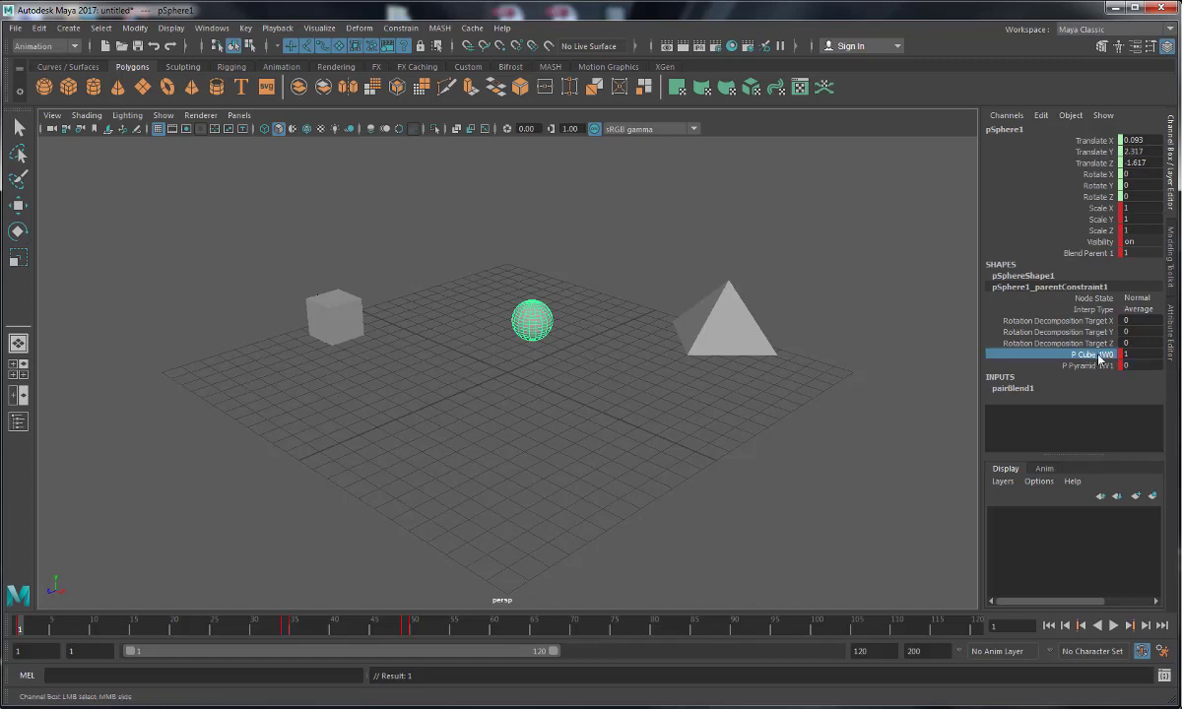
Step: Preview the animation up to frame 33, then play it with the sphere selected
click(460, 213)
key(w)
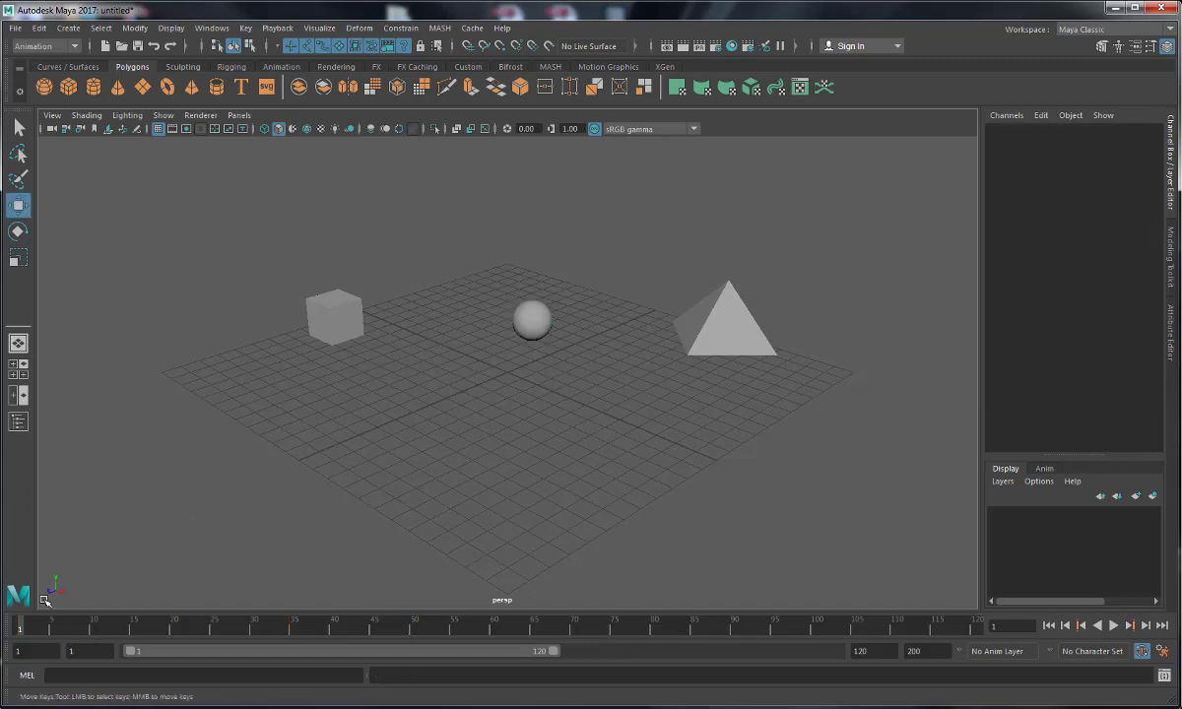
drag(30, 631, 278, 632)
click(532, 369)
key(alt+v)
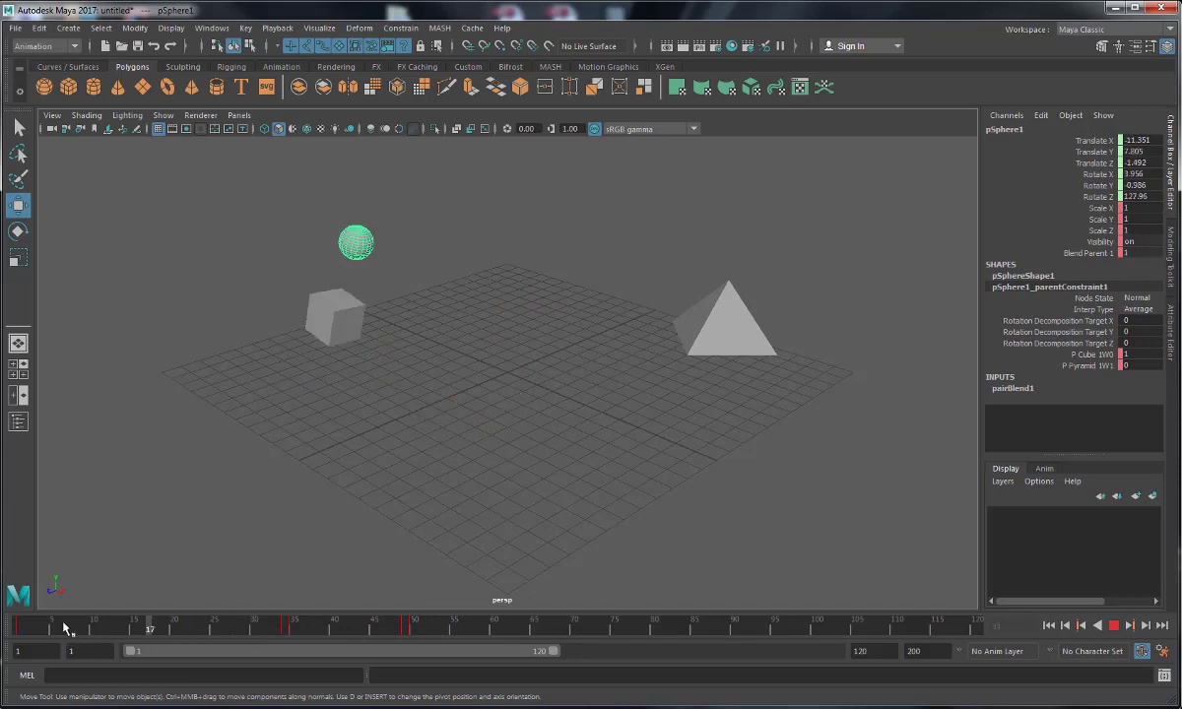
Step: Stop playback at frame 42, step back to frame 41, and reselect the sphere
drag(227, 630, 359, 640)
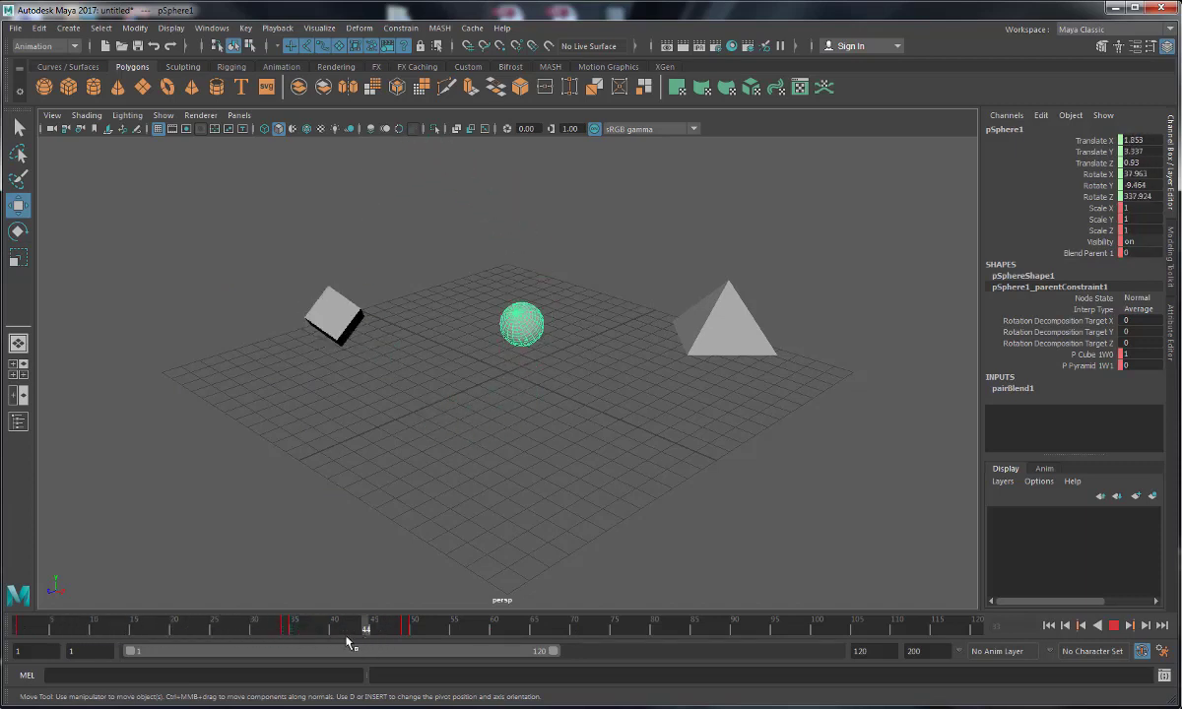
key(Escape)
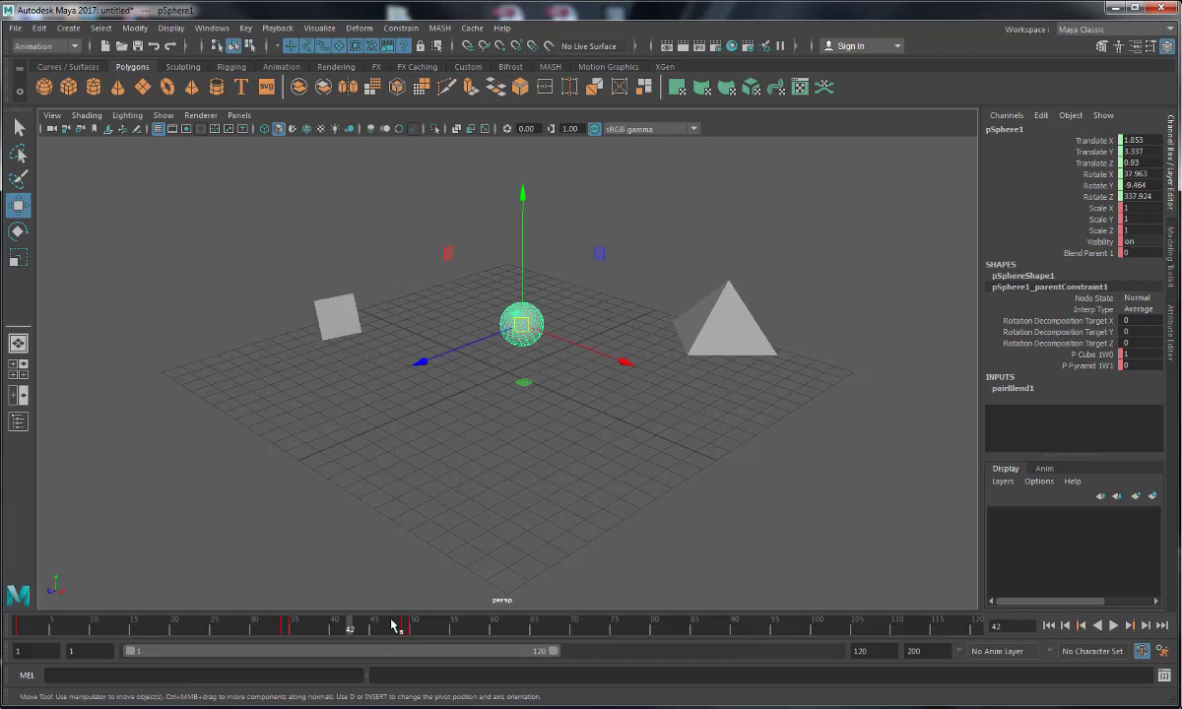
mouse_move(352, 630)
mouse_down()
mouse_move(308, 631)
mouse_move(350, 630)
mouse_up()
click(347, 628)
click(544, 390)
click(521, 318)
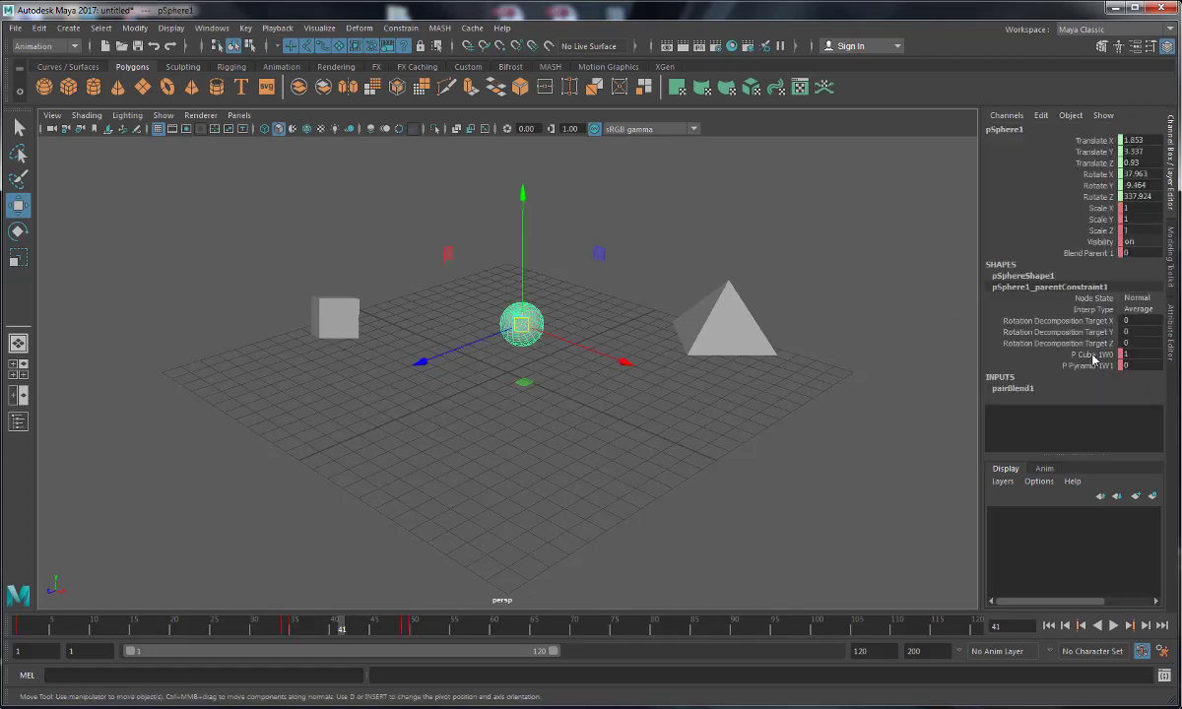
Step: Key the P Cube 1W0 and P Pyramid 1W1 weights at frame 41
drag(1093, 357, 1099, 366)
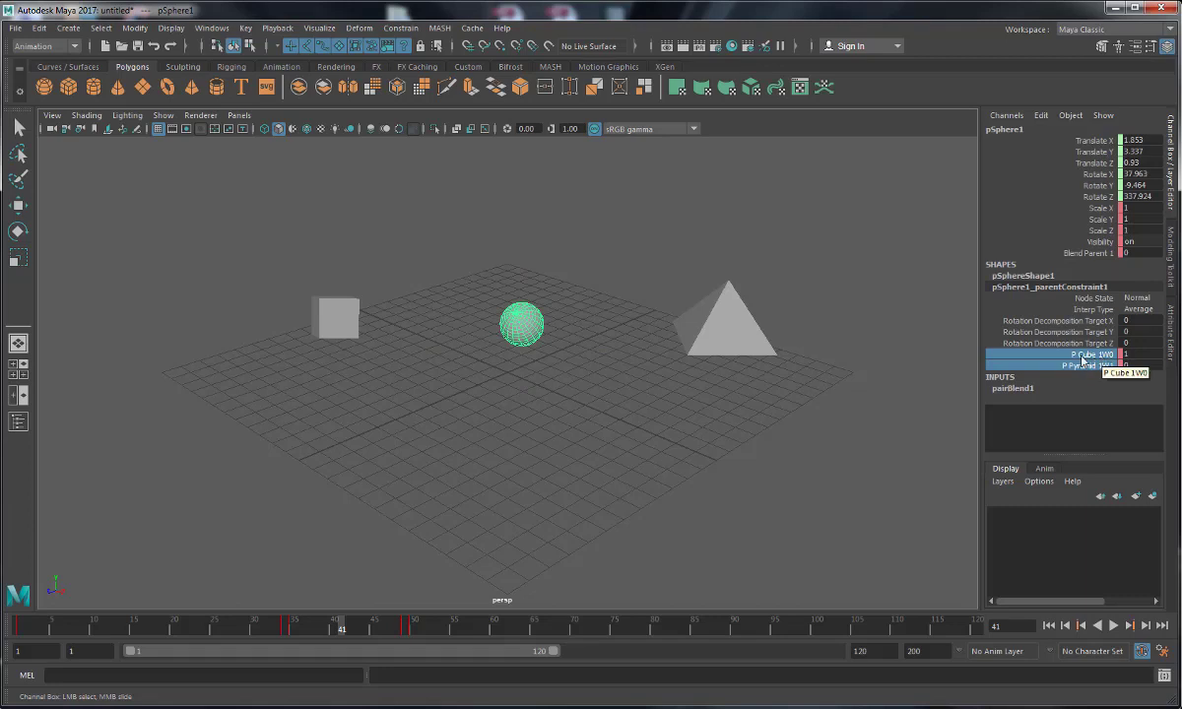
right_click(1091, 362)
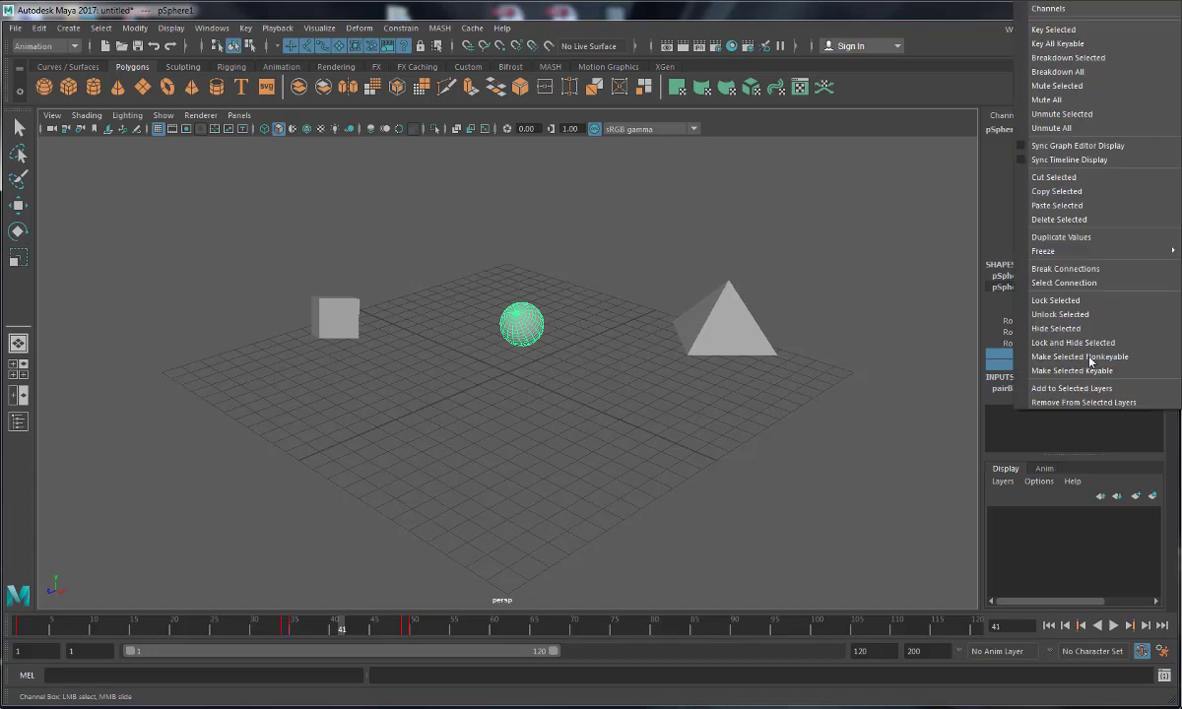
click(1078, 30)
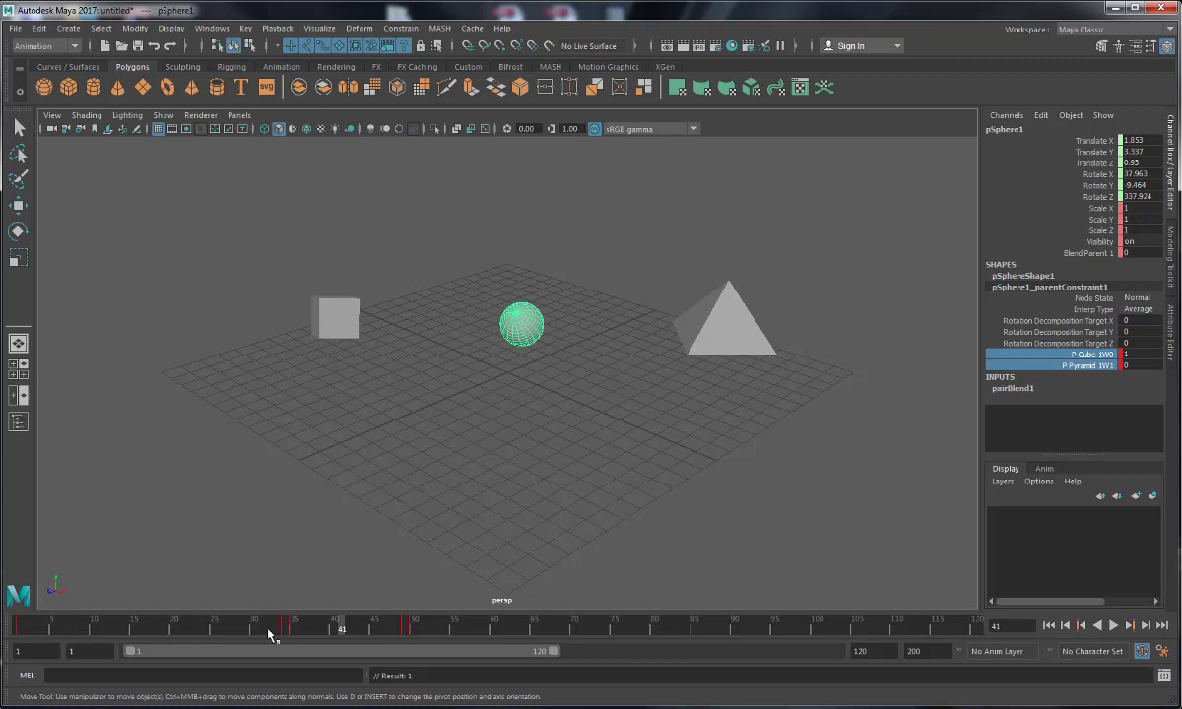
Step: At frame 42, key both weights and set P Cube 1W0 to 0 and P Pyramid 1W1 to 1
drag(348, 632, 349, 631)
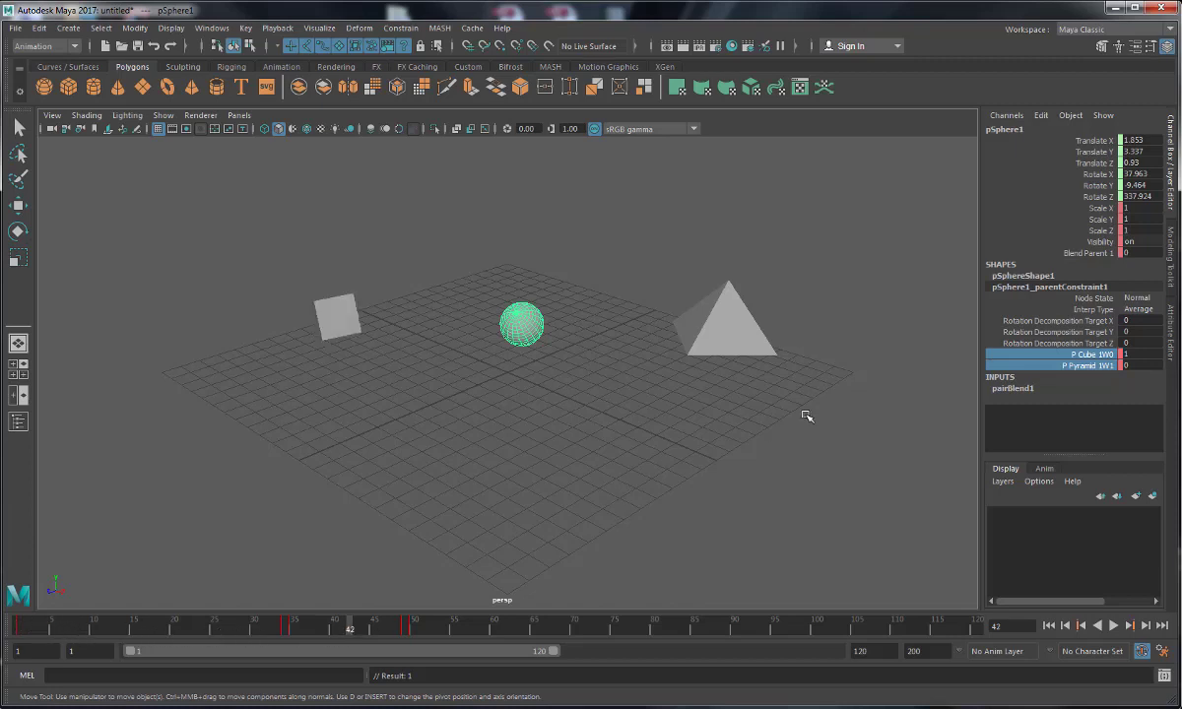
right_click(1092, 359)
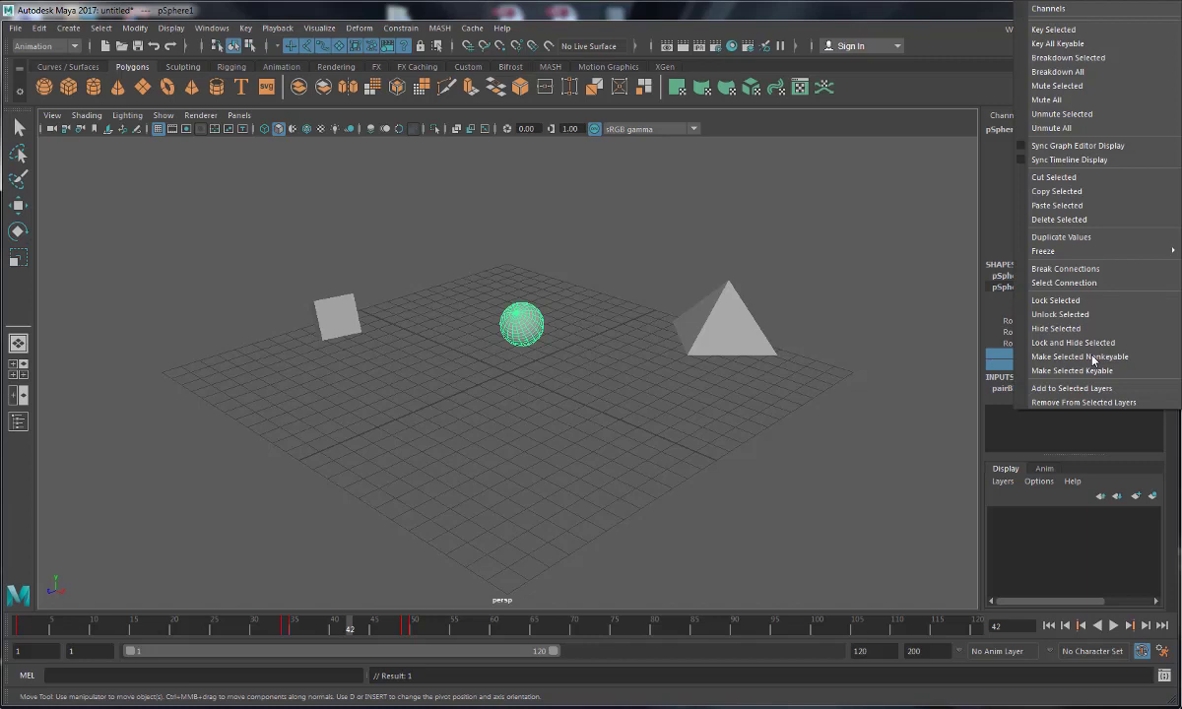
click(1054, 36)
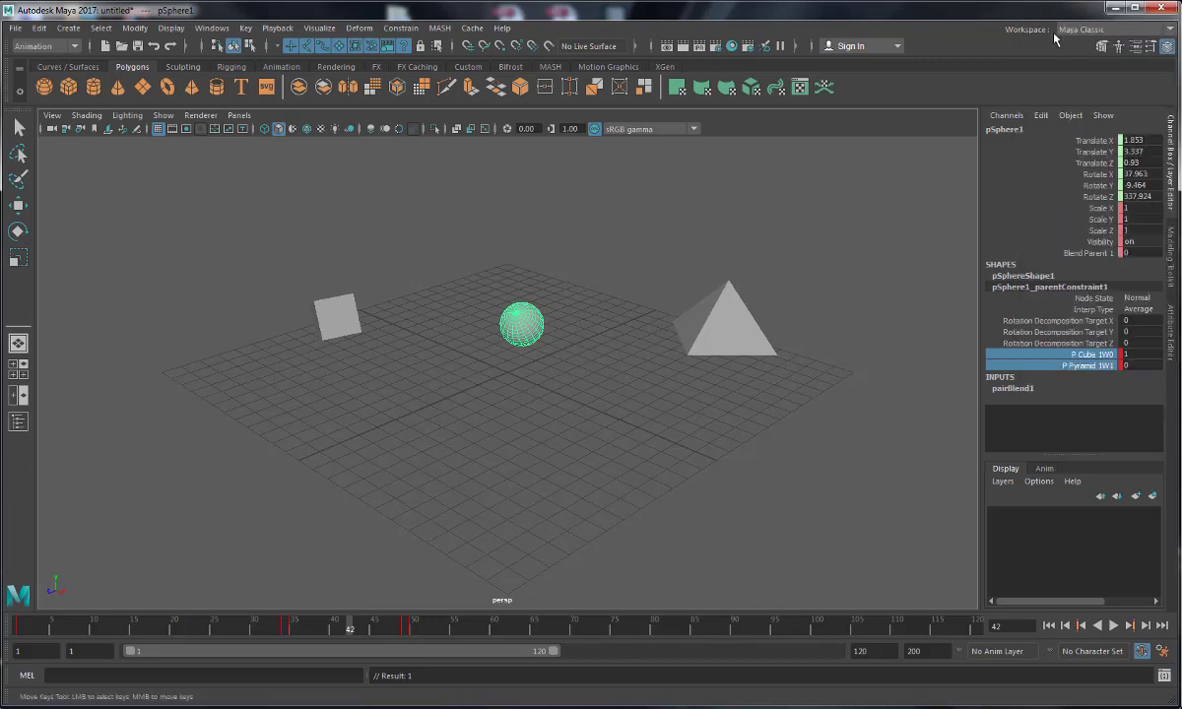
click(1133, 355)
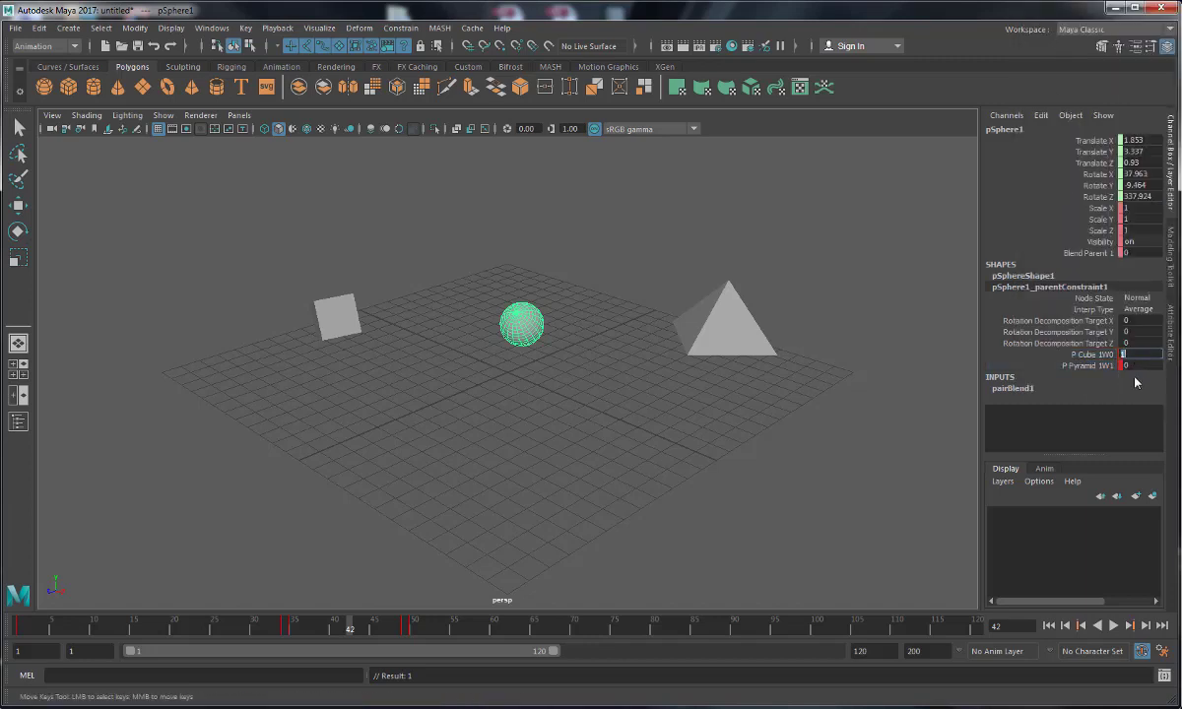
text(0)
click(1130, 366)
key(Return)
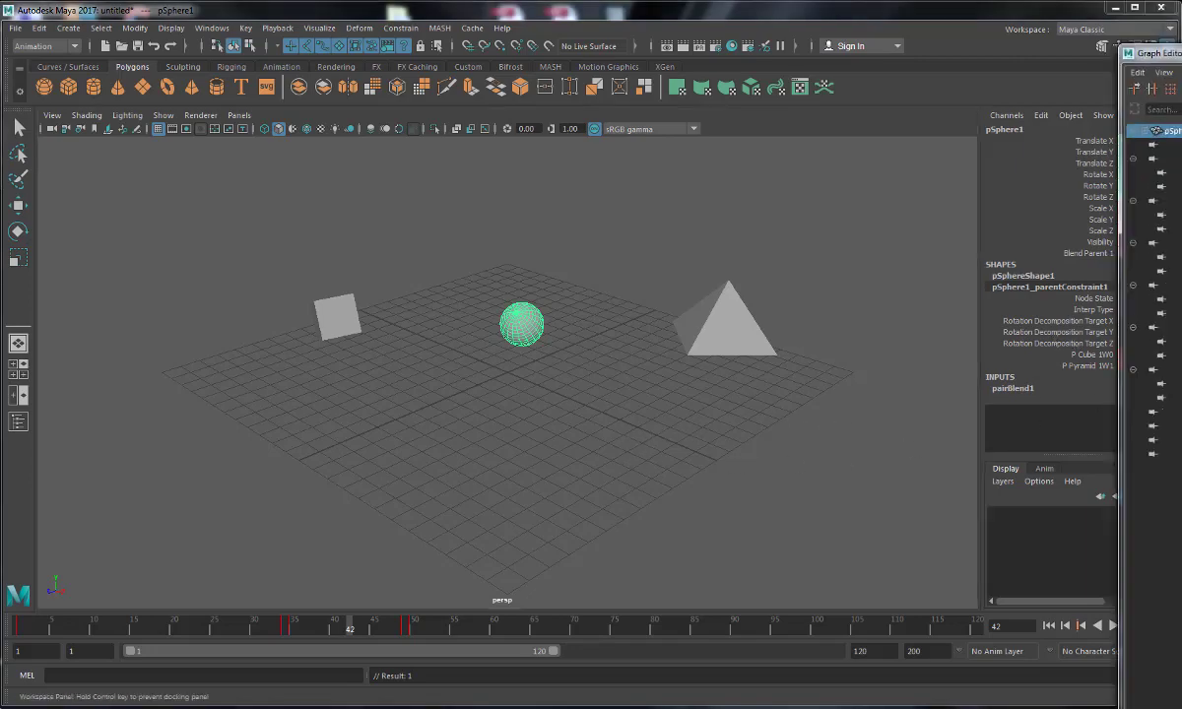
Step: Position the Graph Editor window, select the P Cube 1W0 channel, and check frames 40–45
drag(1181, 30, 702, 37)
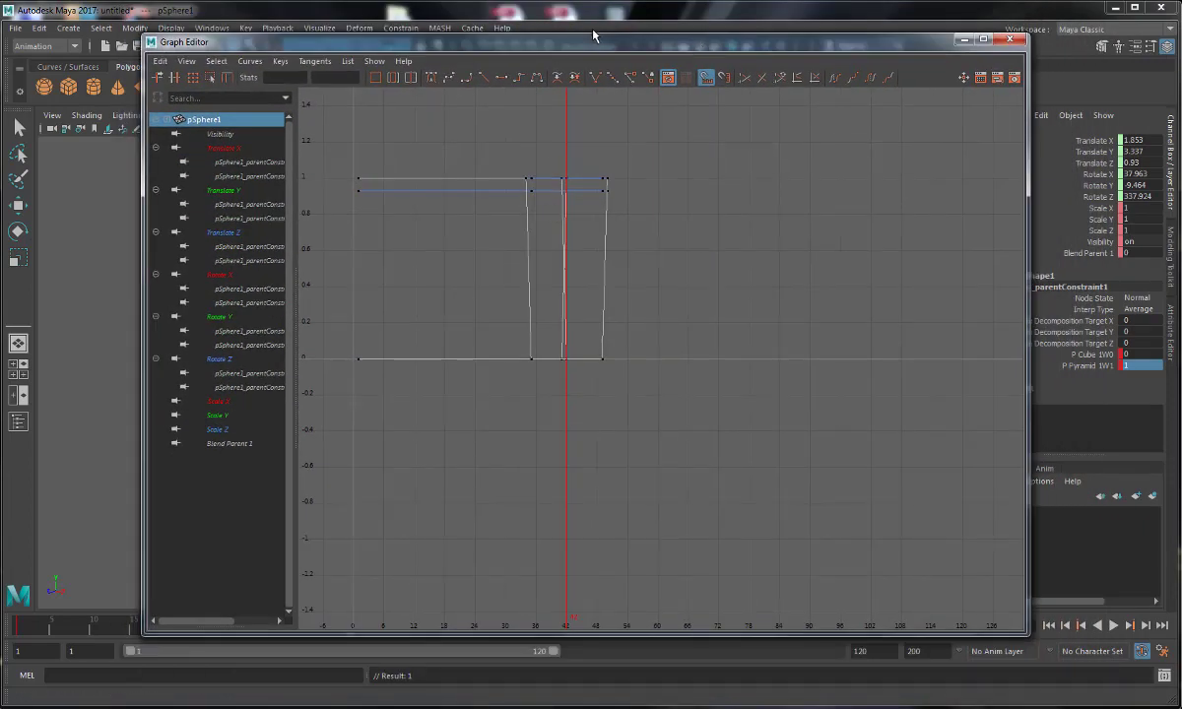
mouse_move(559, 41)
mouse_down()
mouse_move(559, 191)
mouse_move(559, 40)
mouse_up()
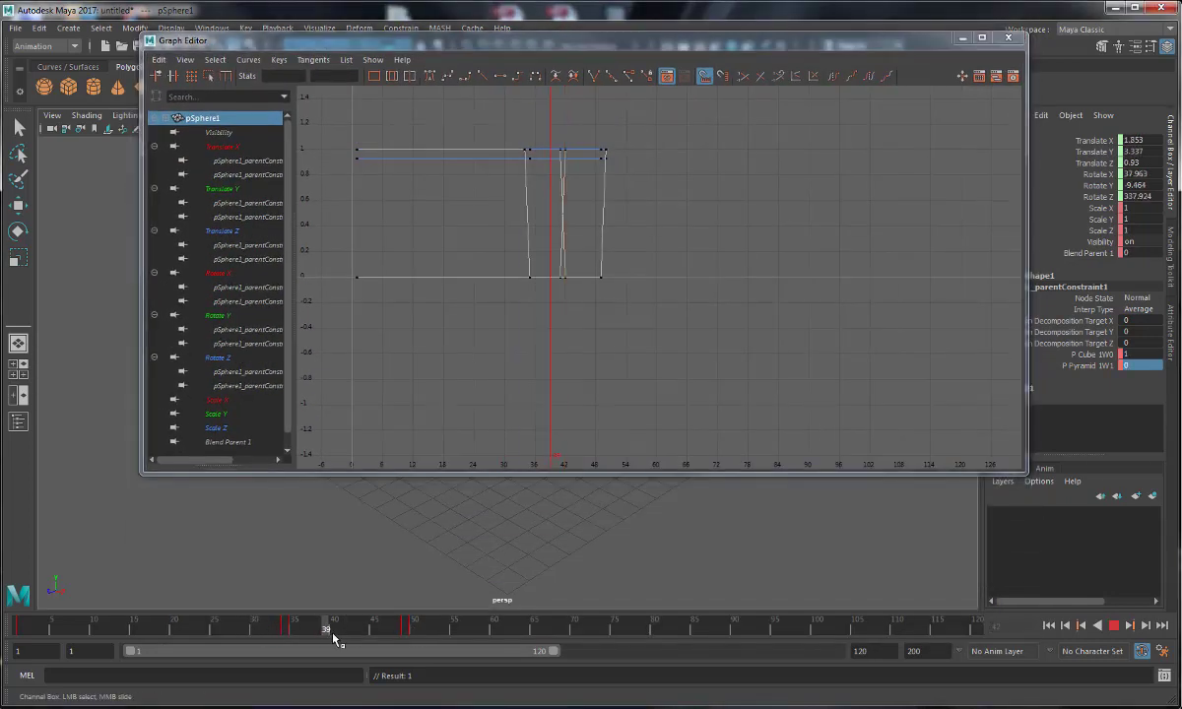
drag(360, 635, 374, 630)
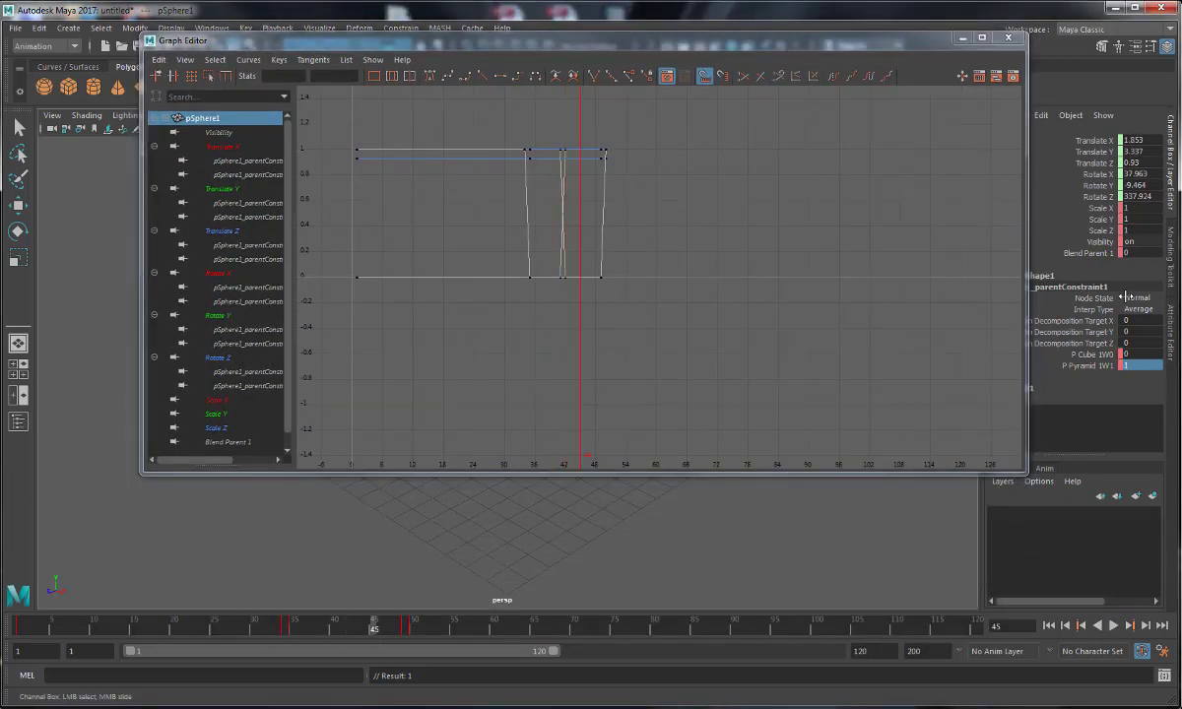
click(1088, 355)
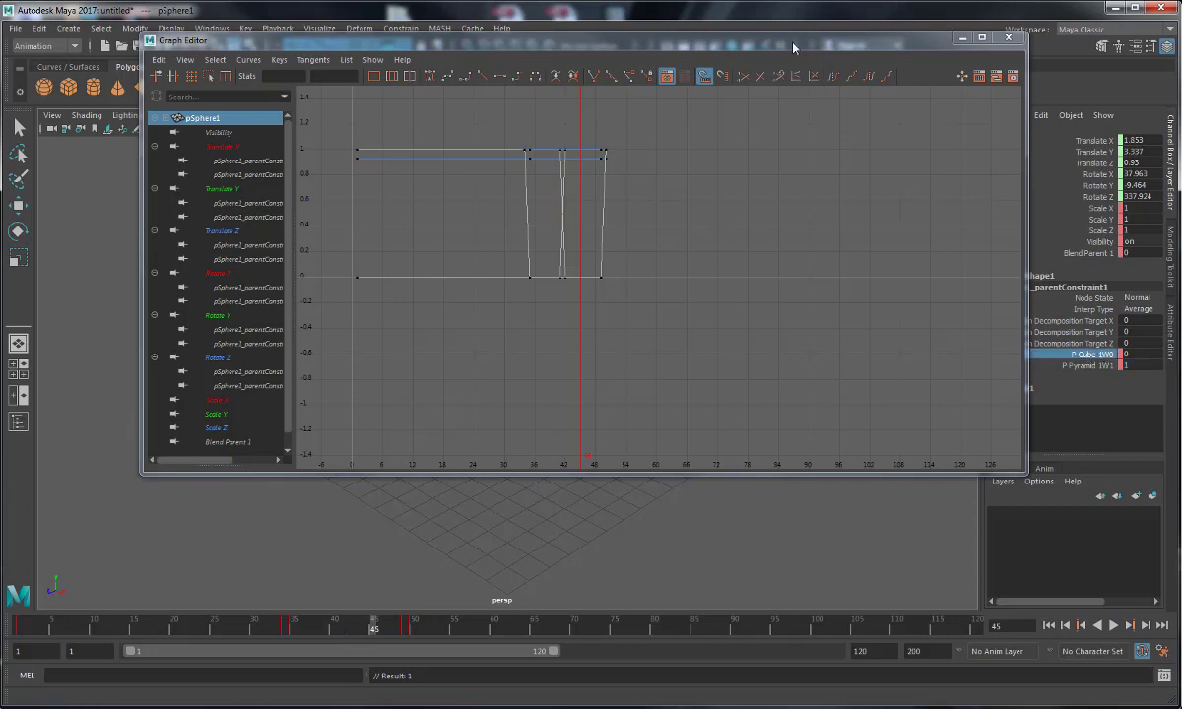
drag(795, 48, 688, 46)
click(334, 628)
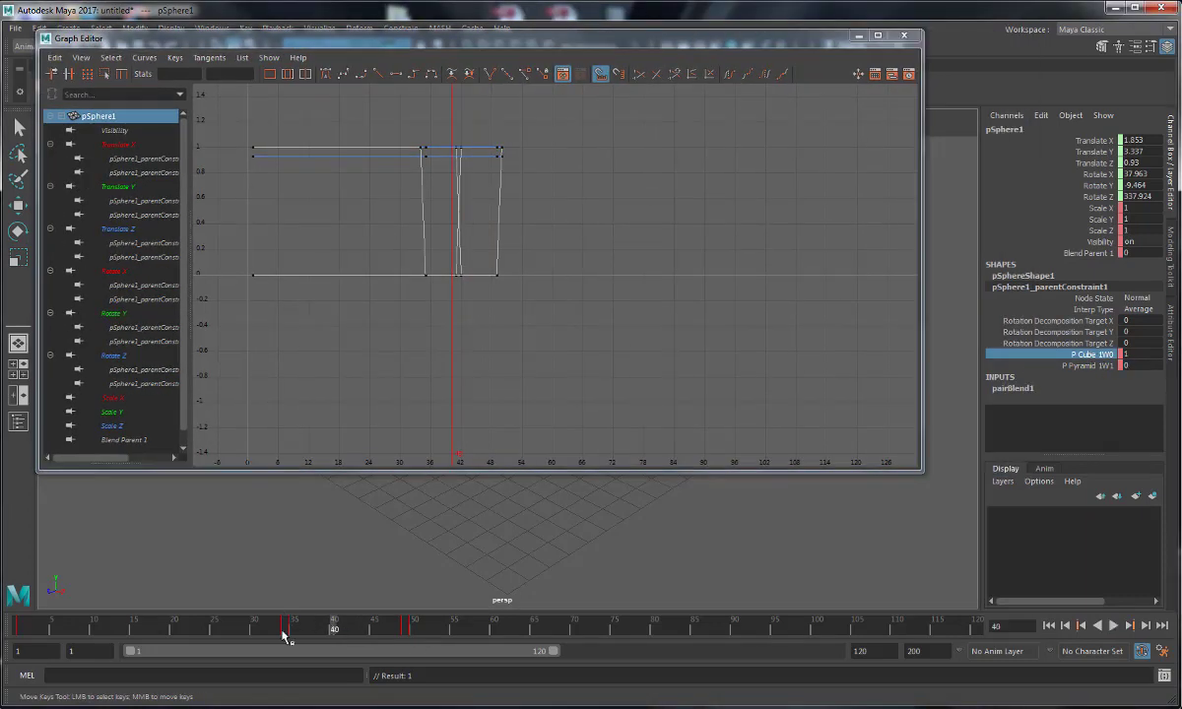
drag(335, 635, 353, 652)
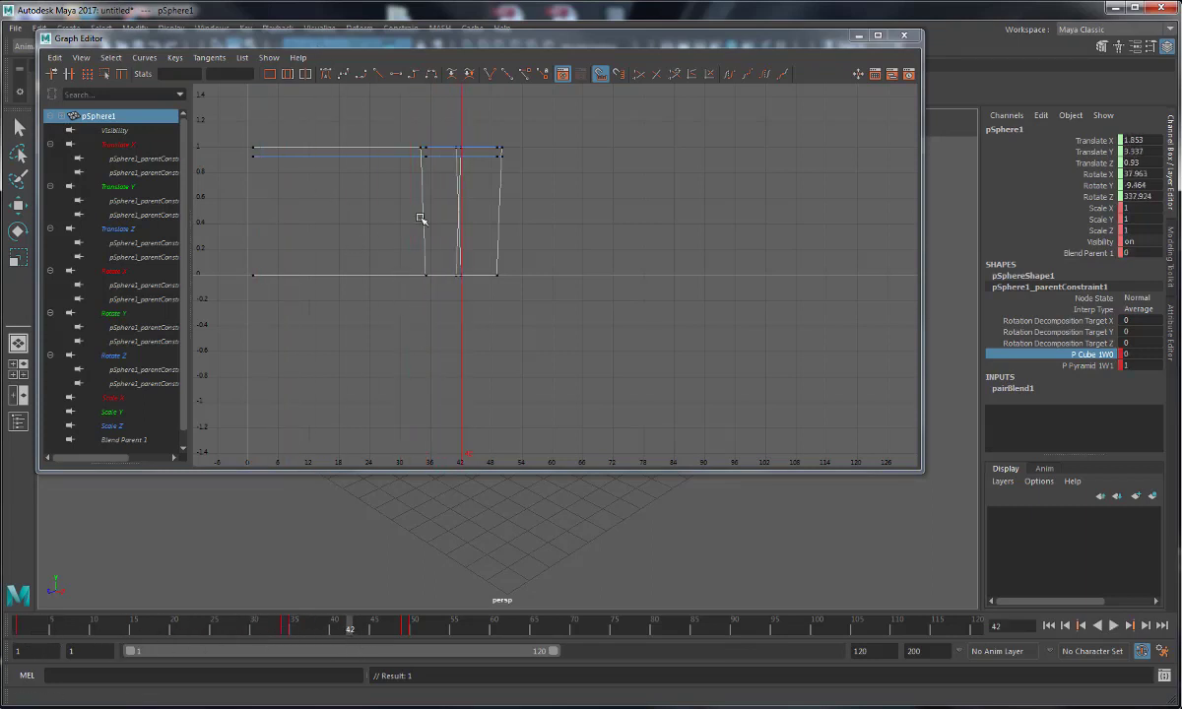
Step: Display both Rotate X constraint weight curves, frame them, and zoom in on the frame 41–42 crossover
alt+right_drag(419, 217, 562, 309)
alt+middle_drag(562, 309, 671, 353)
drag(571, 258, 571, 257)
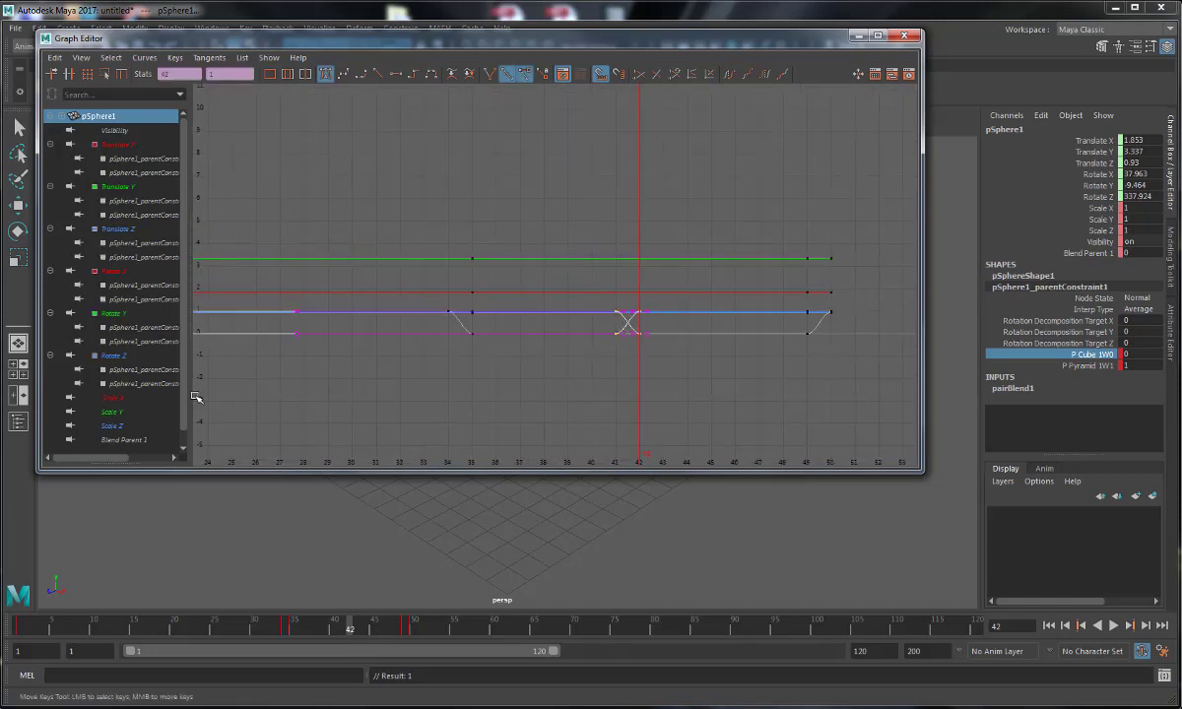
click(138, 299)
ctrl+click(108, 285)
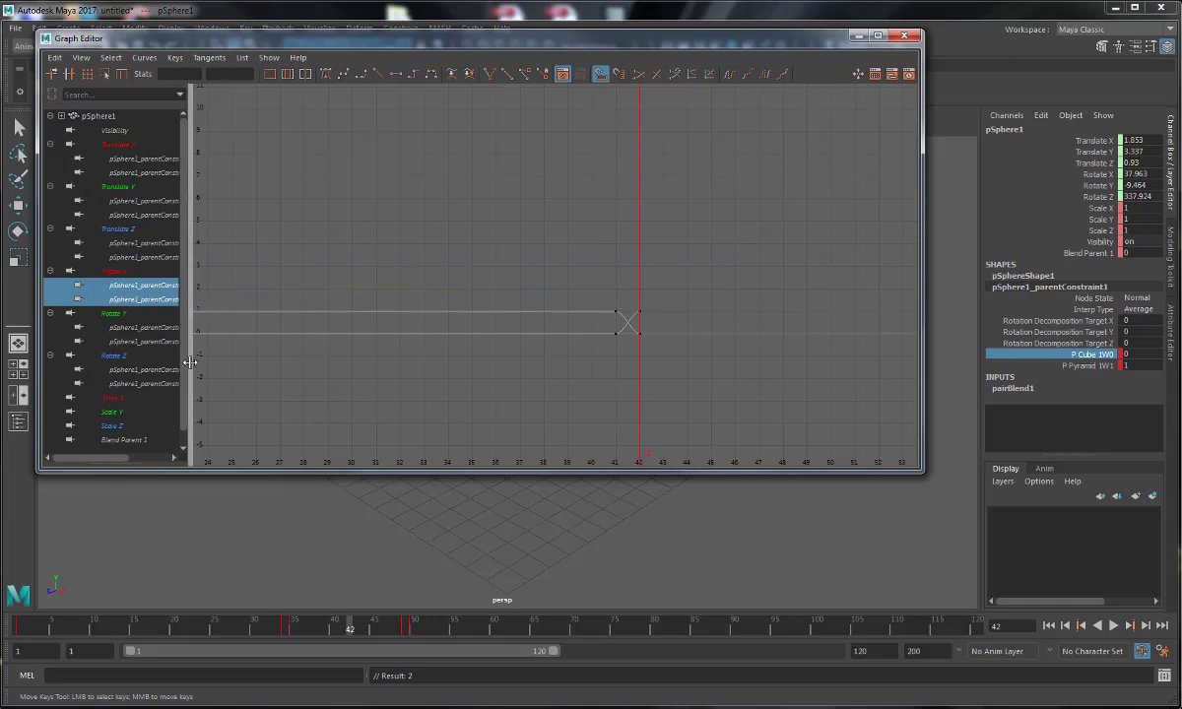
drag(205, 362, 314, 365)
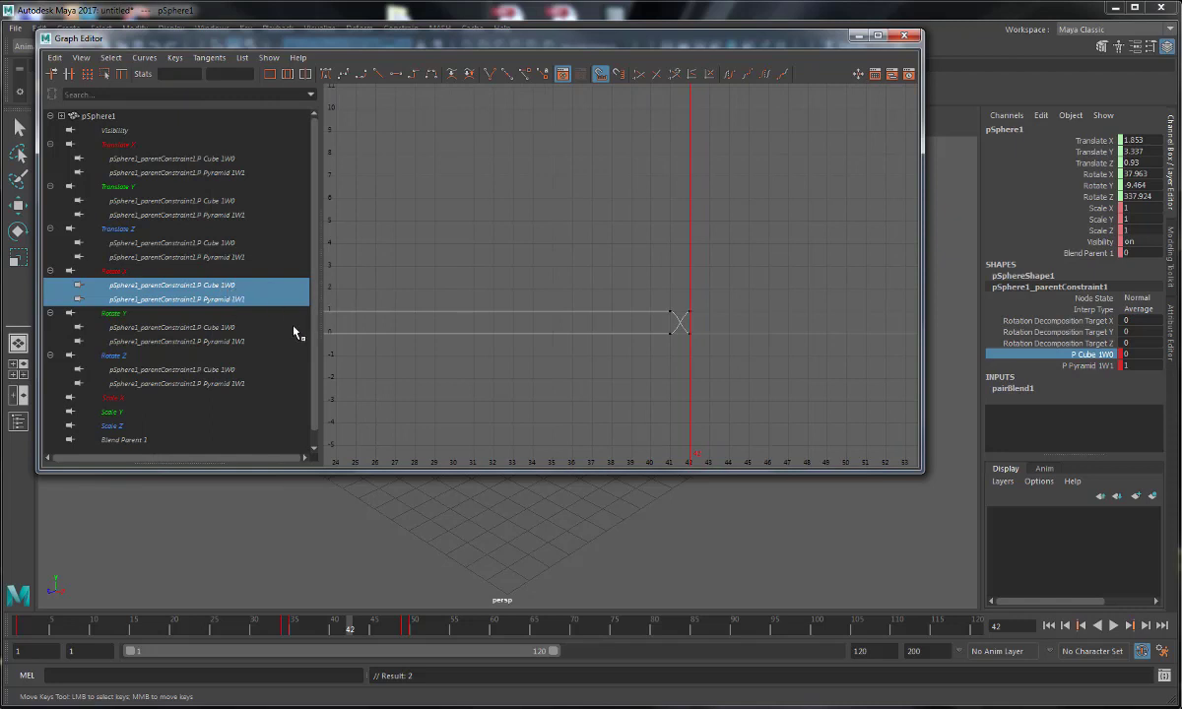
drag(323, 324, 187, 324)
key(f)
alt+right_drag(571, 337, 317, 293)
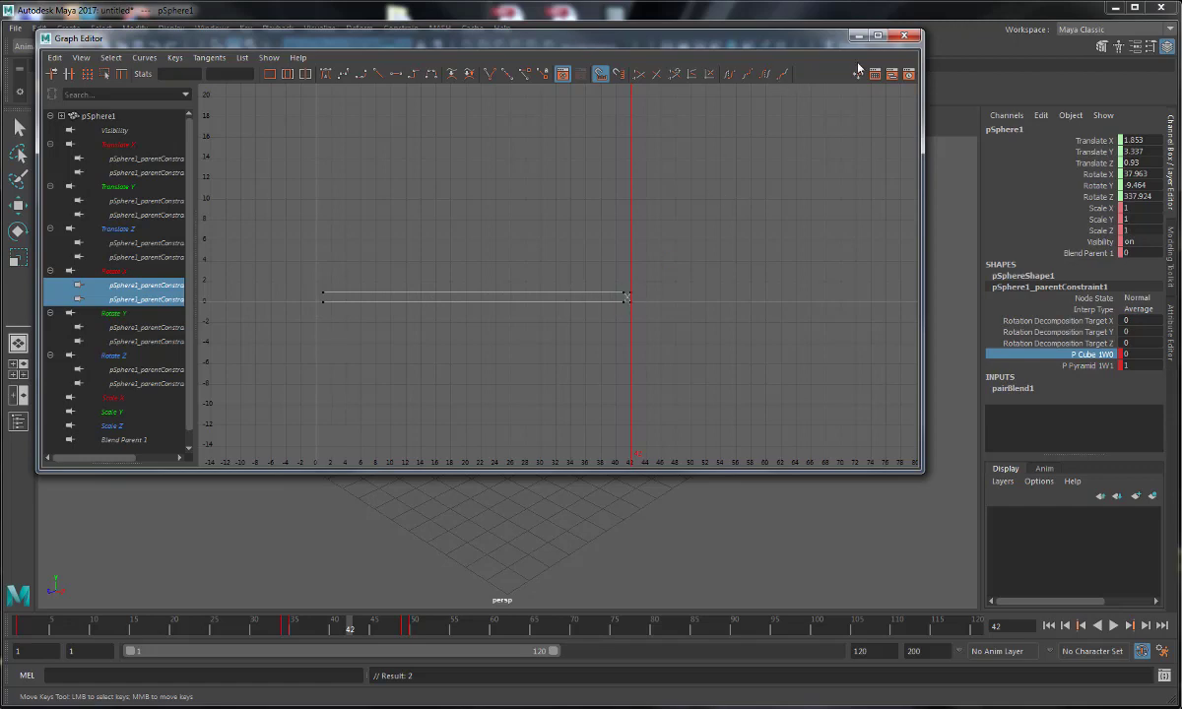
Step: Close the Graph Editor, play the animation, and scrub past the frame 41–42 hand-off to frame 63
click(904, 35)
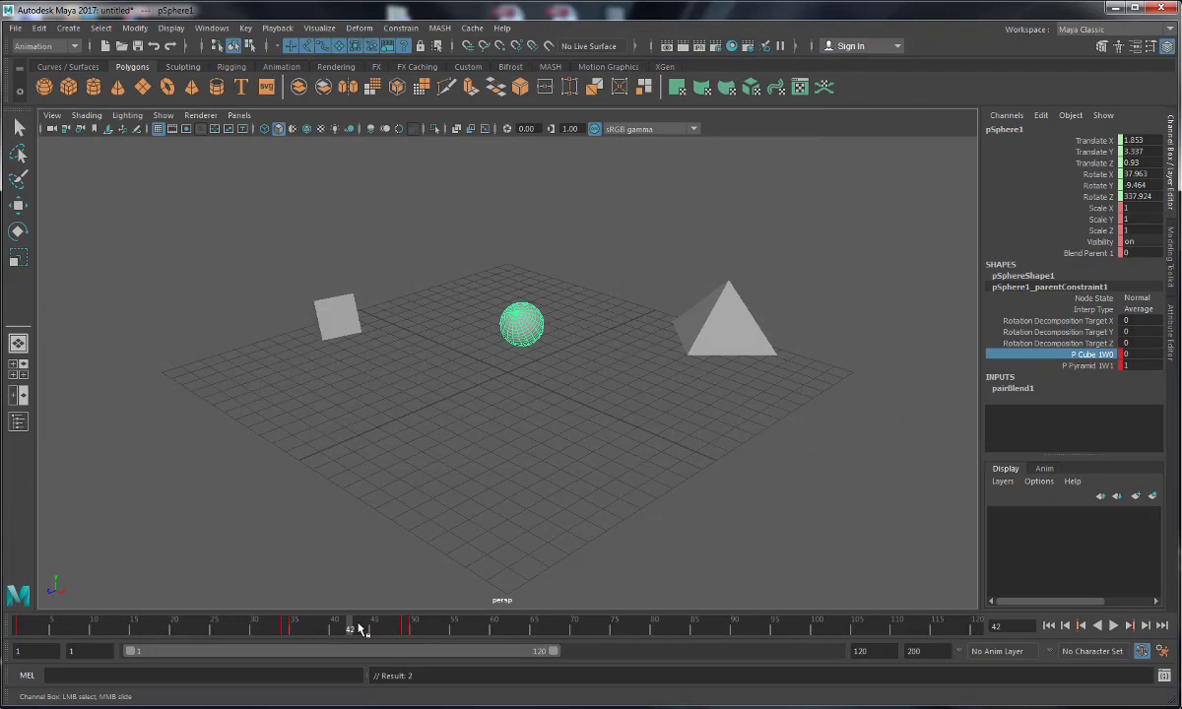
key(alt+v)
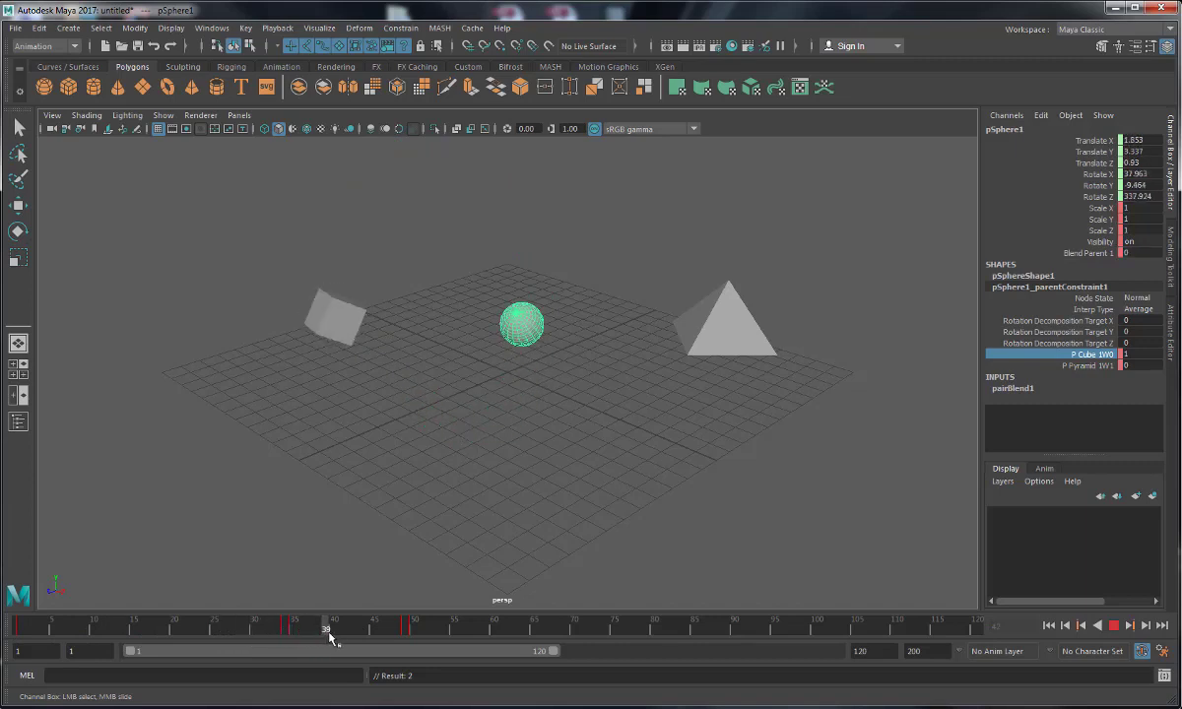
mouse_move(333, 637)
mouse_down()
mouse_move(370, 636)
mouse_move(290, 635)
mouse_move(342, 636)
mouse_up()
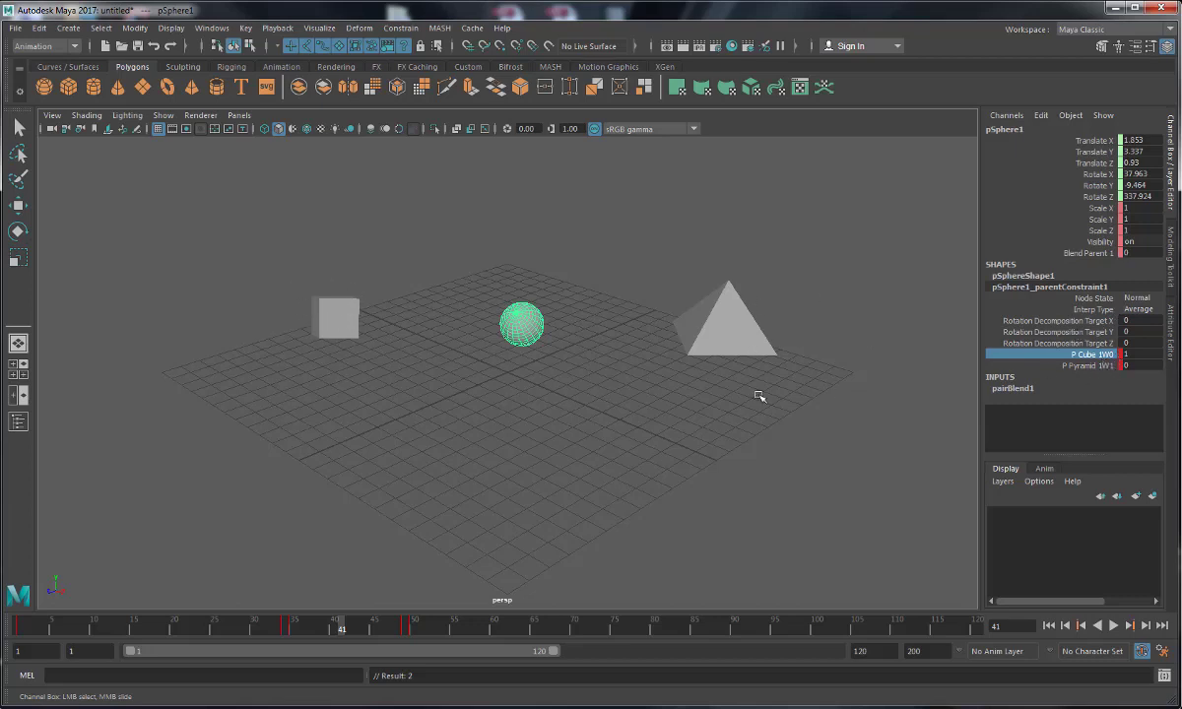
drag(342, 636, 359, 632)
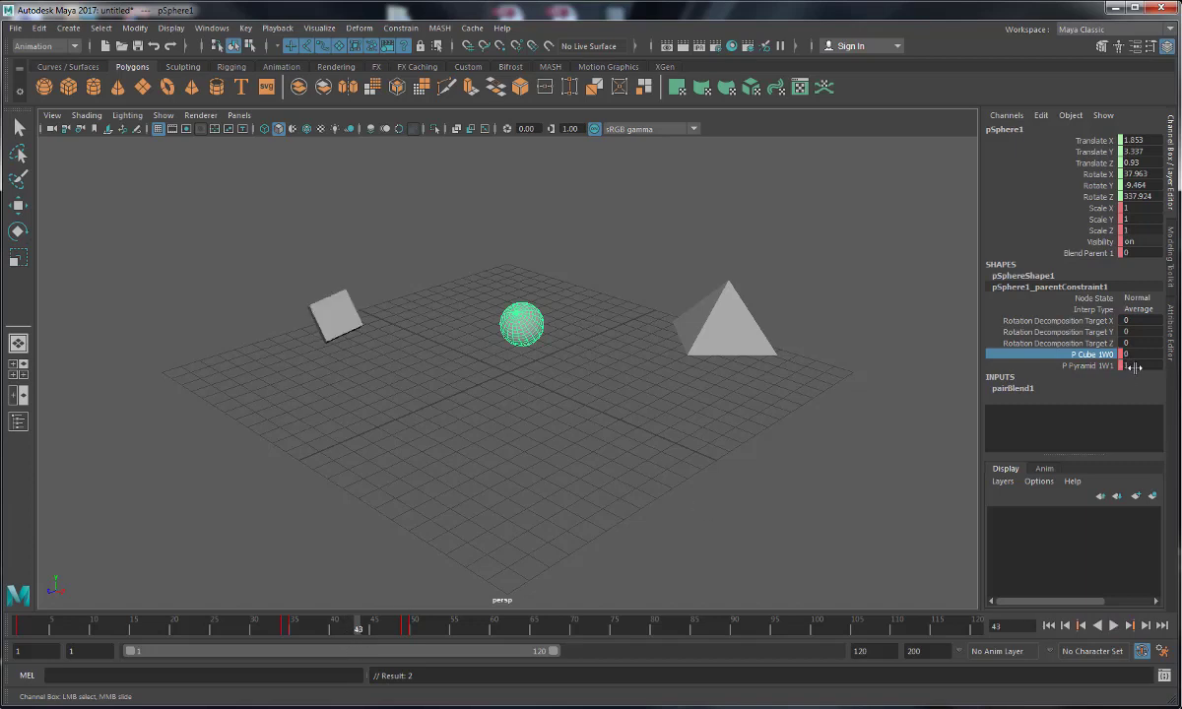
click(341, 626)
drag(367, 632, 5, 576)
Step: Run through the whole timeline from 1 to 120, then clear the selection with the Move tool active
drag(32, 630, 8, 594)
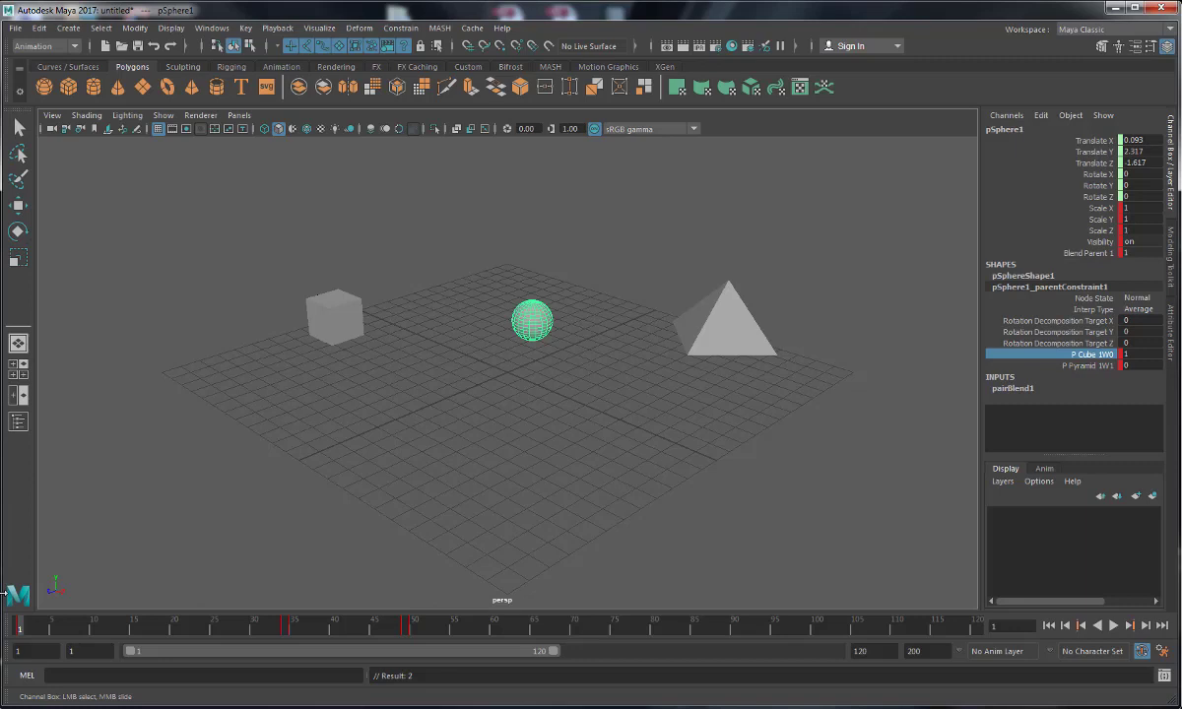
click(124, 415)
key(w)
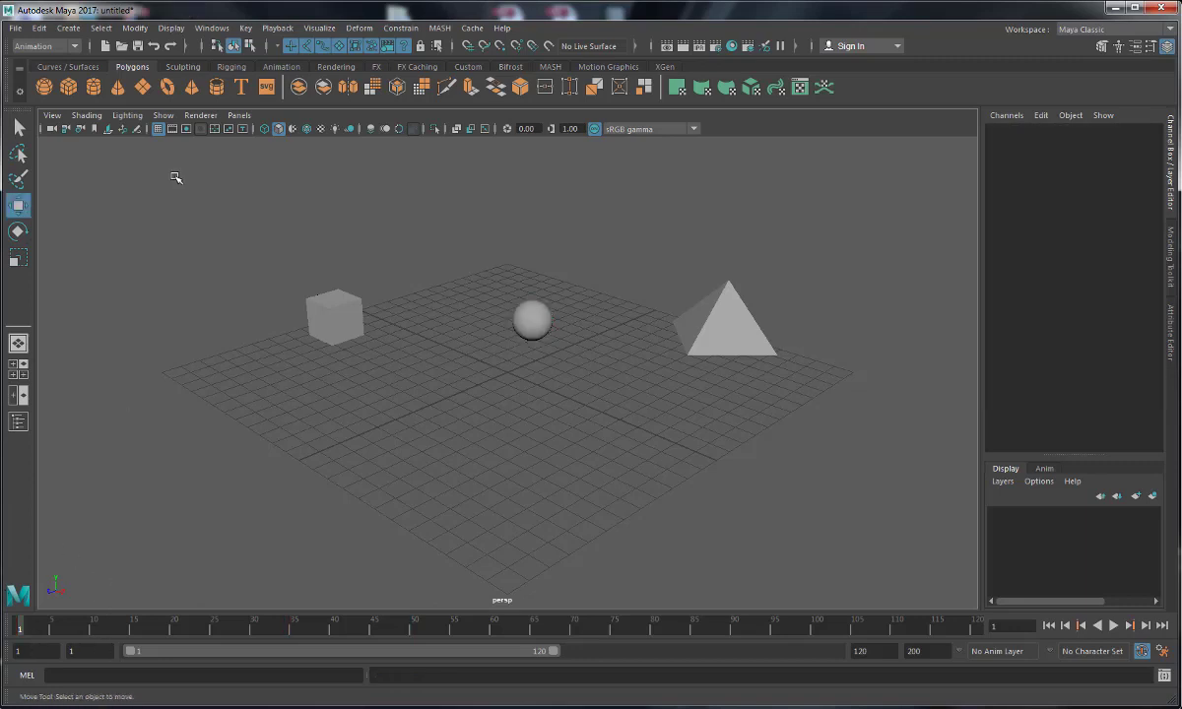